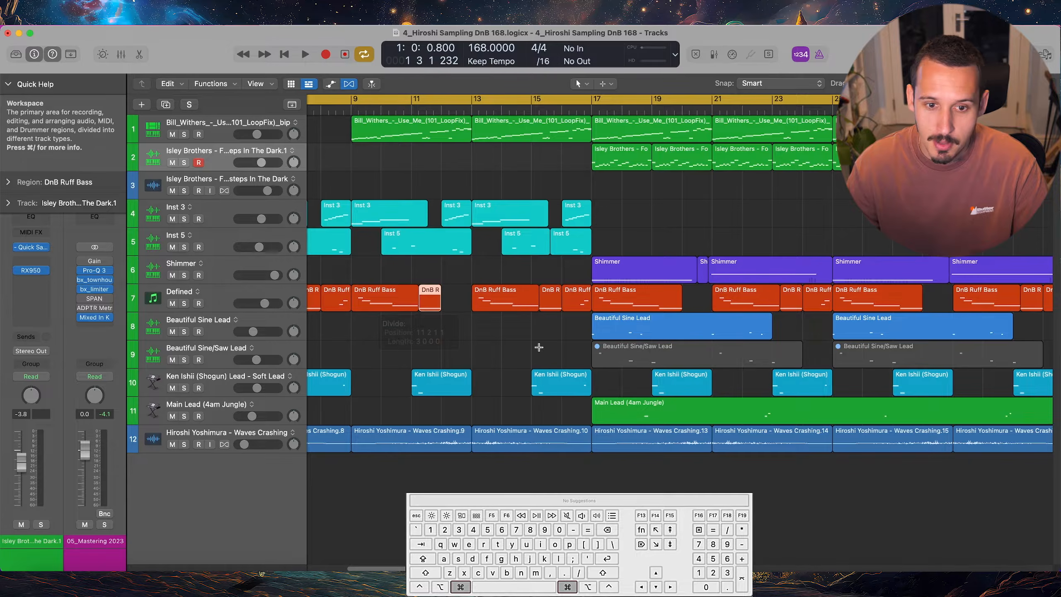
Try splitting the Waves Crashing.10 region on track 12 shortly after bar 16, and undo the split
super+click(569, 434)
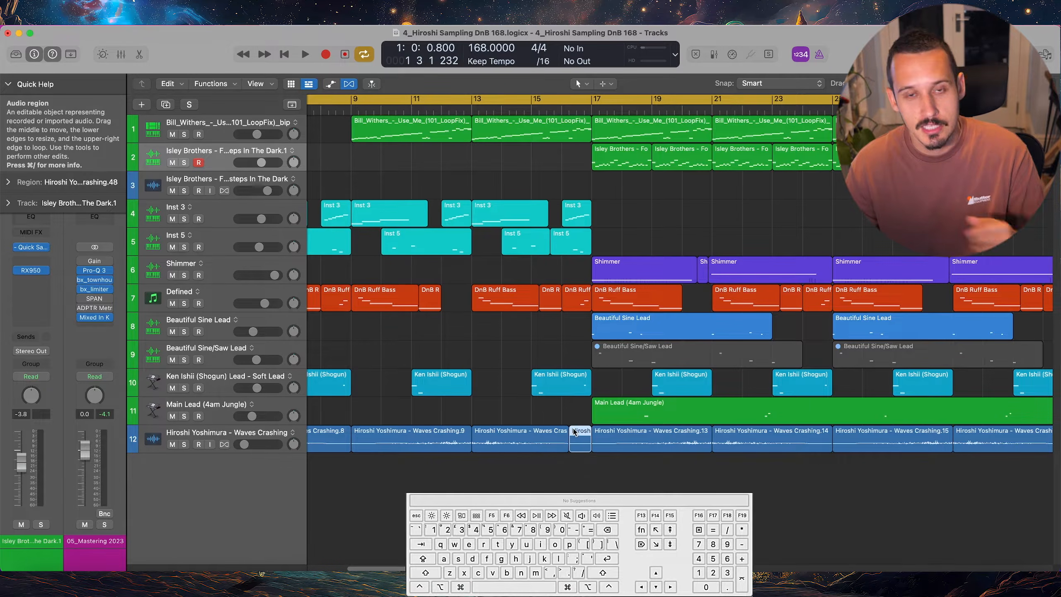
key(super+z)
Try slicing the Waves Crashing.10 region between bars 13 and 17 into equal repeated divisions, undoing the first attempt
ctrl+alt+click(505, 437)
scroll(504, 439, left, 5)
click(531, 485)
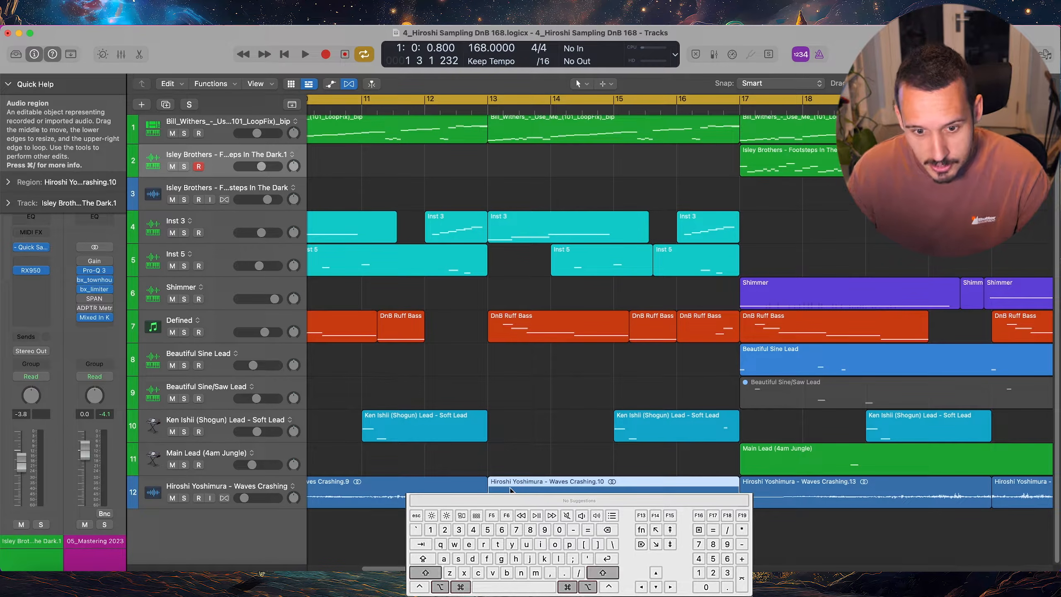
alt+shift+super+click(504, 485)
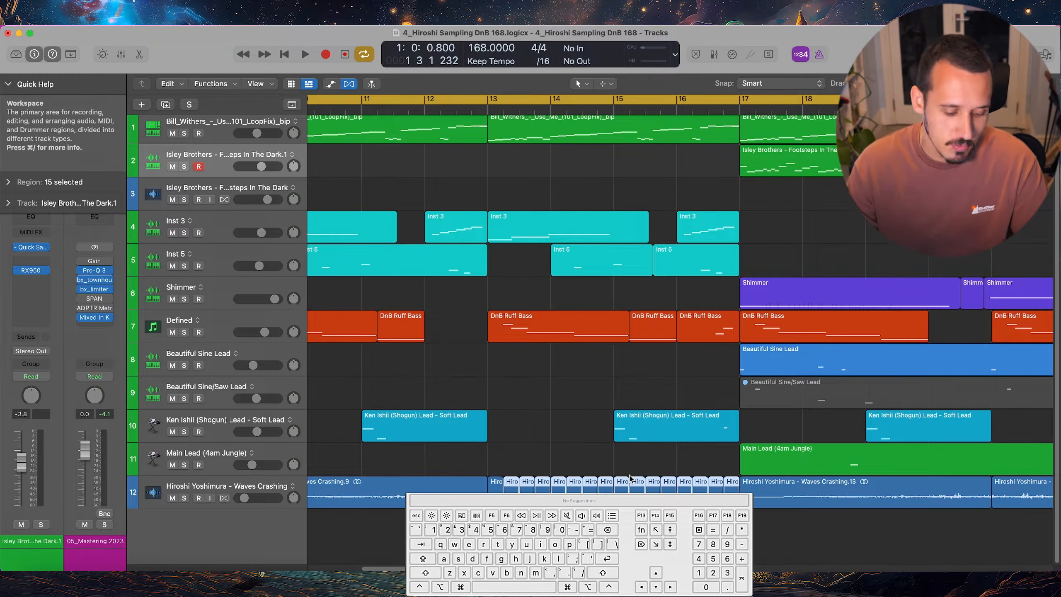
key(super+z)
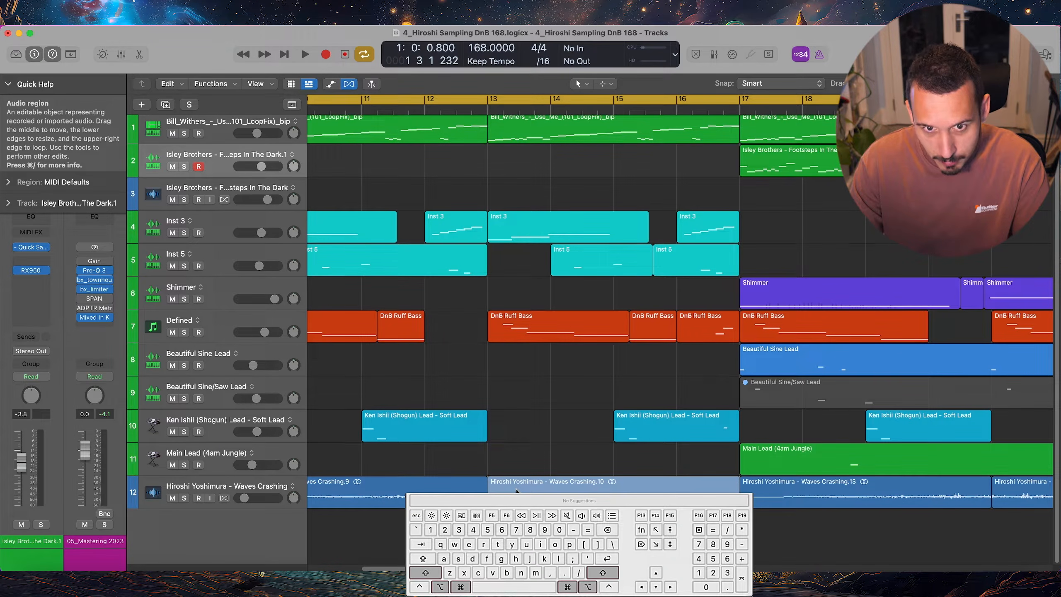
alt+shift+super+click(523, 490)
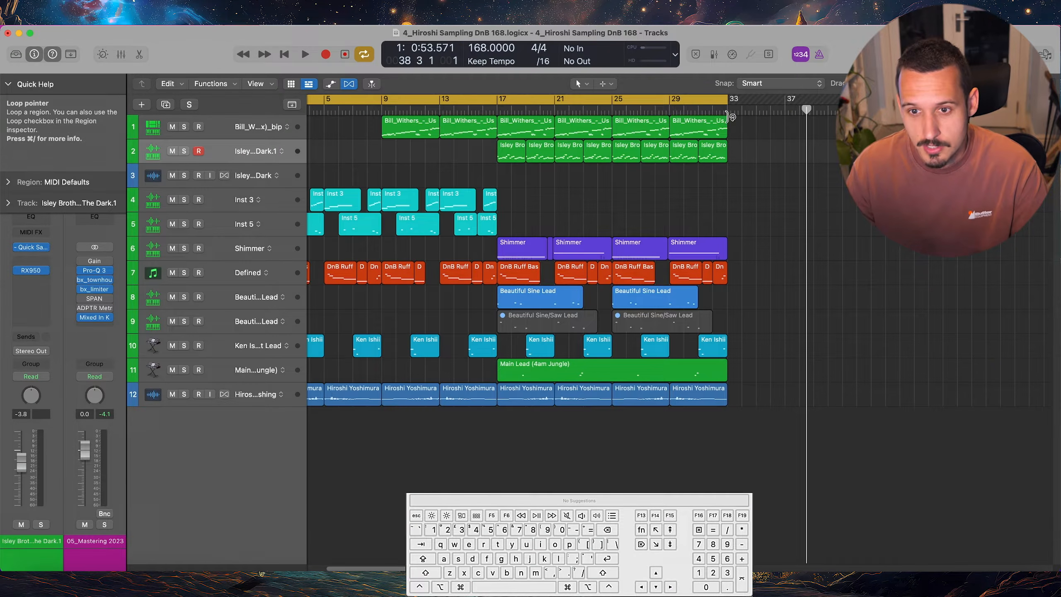
Repeat the marquee range from bar 17 to 33 across all tracks, and undo the repeat
drag(728, 116, 495, 391)
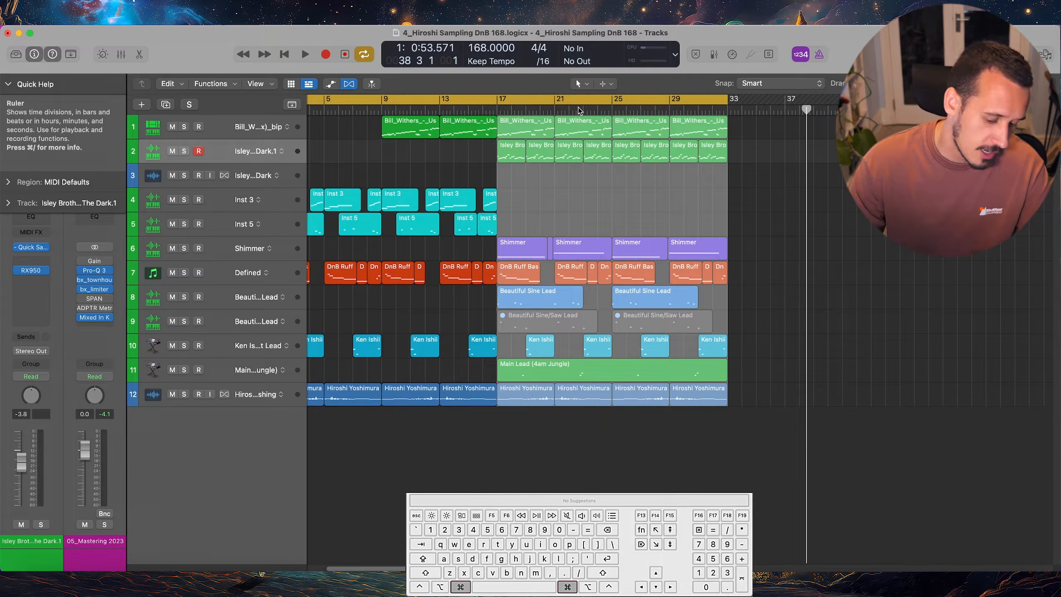
key(super+r)
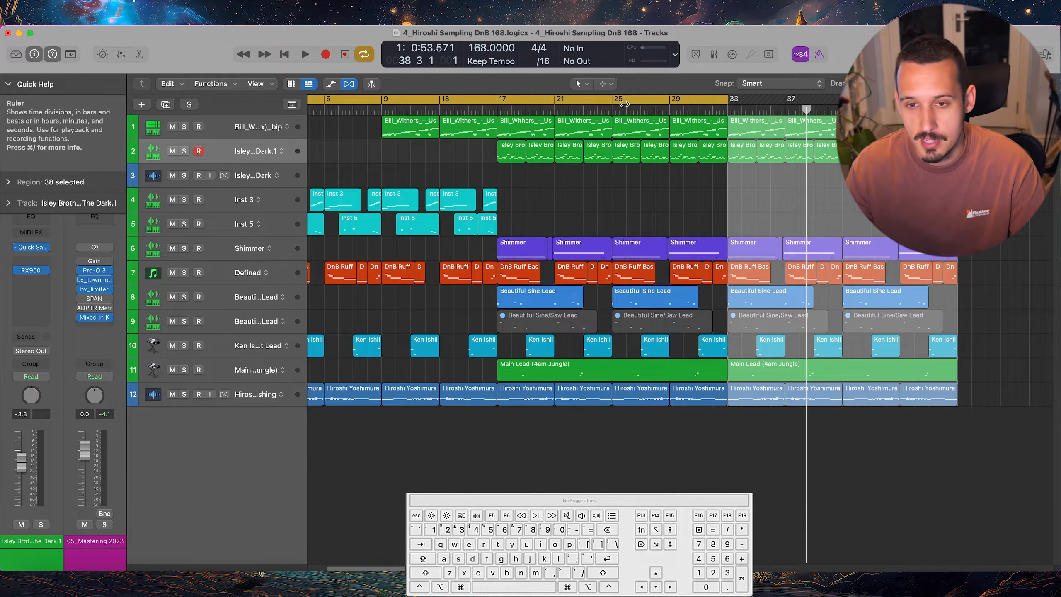
key(super+z)
Try repeating the regions from bars 25 to 33 as whole regions without a marquee, and undo it
drag(728, 115, 864, 399)
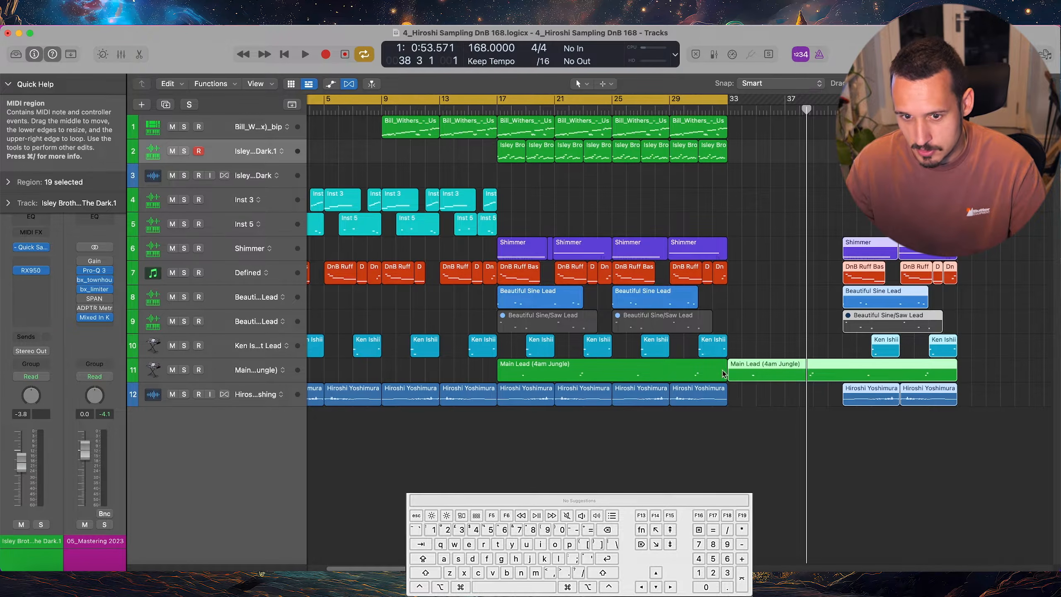
key(cmd+z)
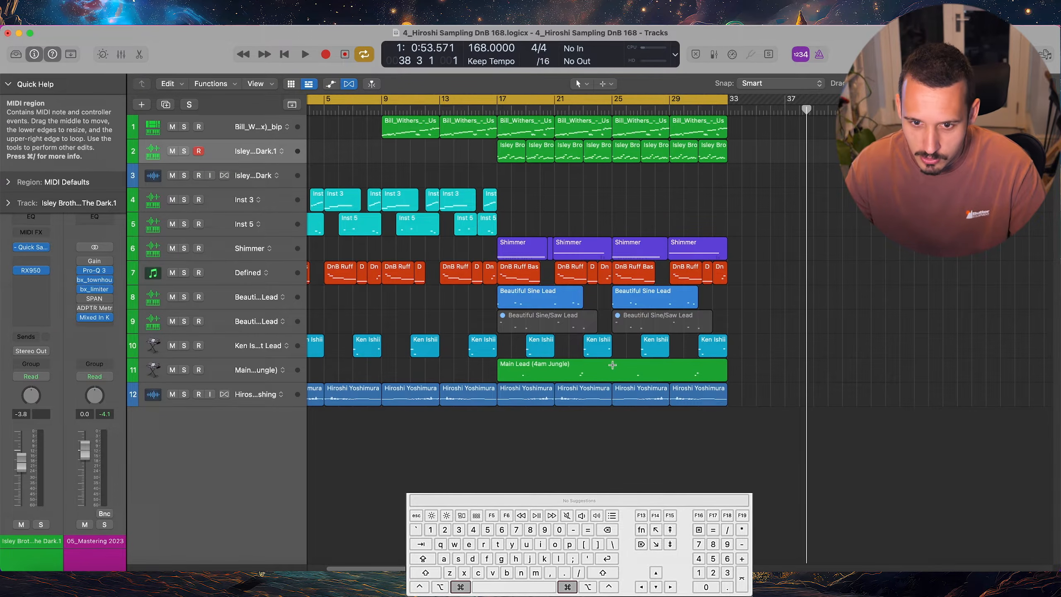
Repeat the marquee range from bar 25 to 33 across all tracks, undo the repeat, and clear the selection
drag(729, 118, 608, 413)
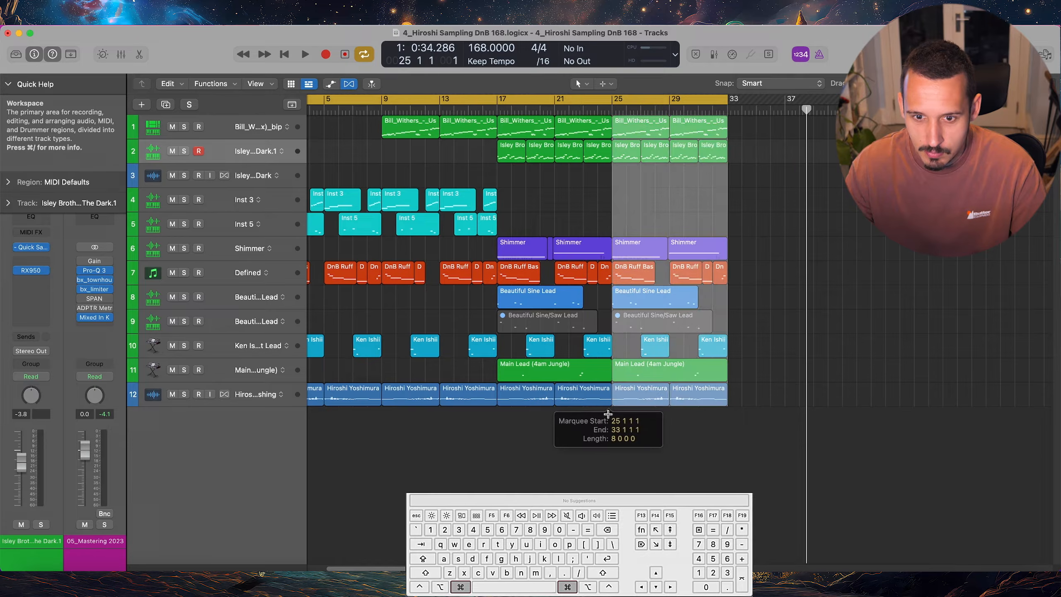
key(cmd+r)
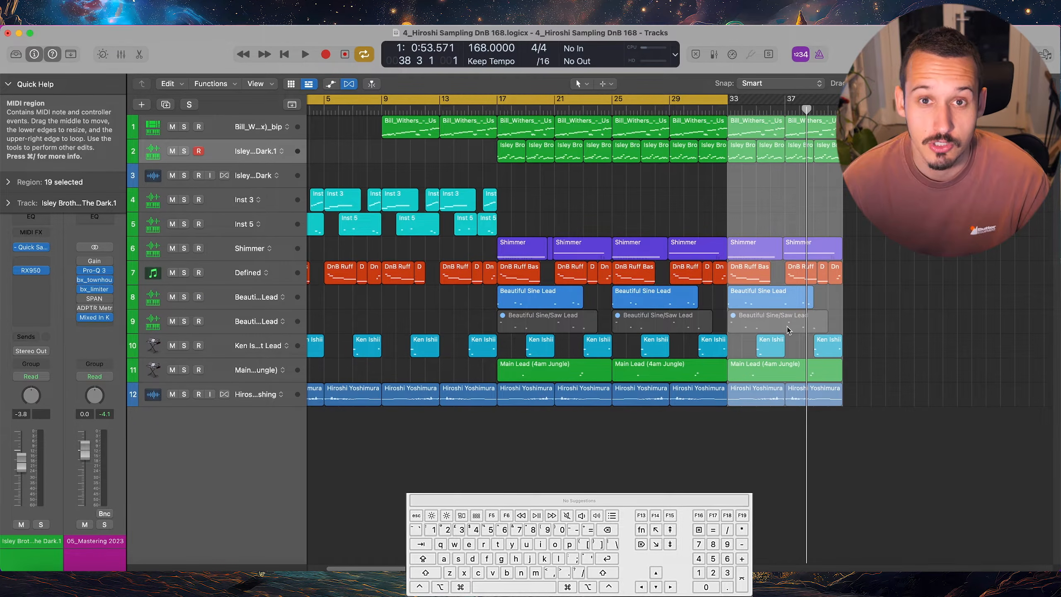
key(cmd+z)
click(847, 299)
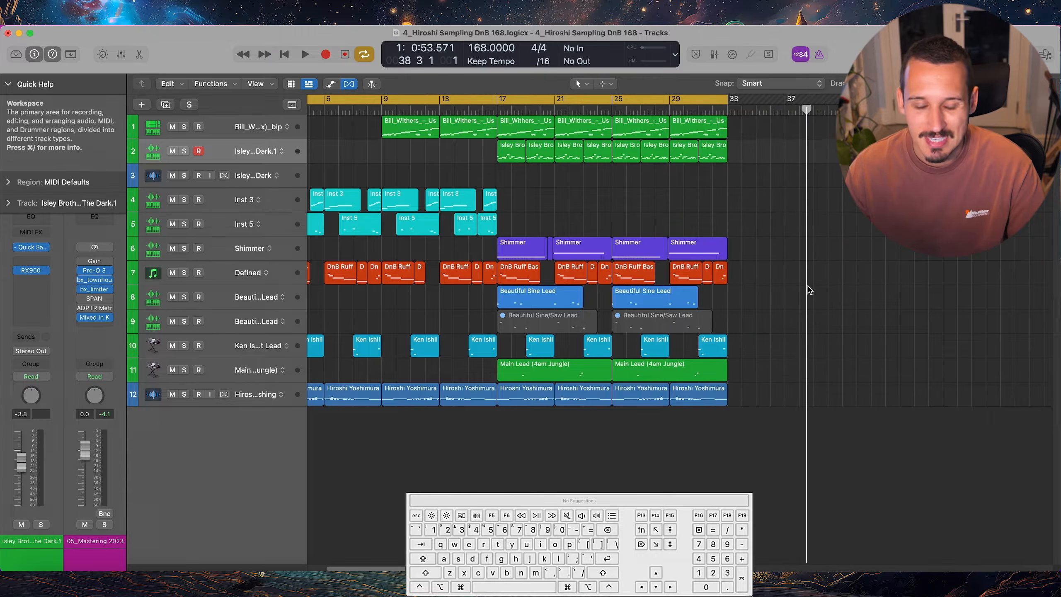
Play the song from a marquee point at about bar 12, and play it from the cycle start
scroll(809, 289, left, 3)
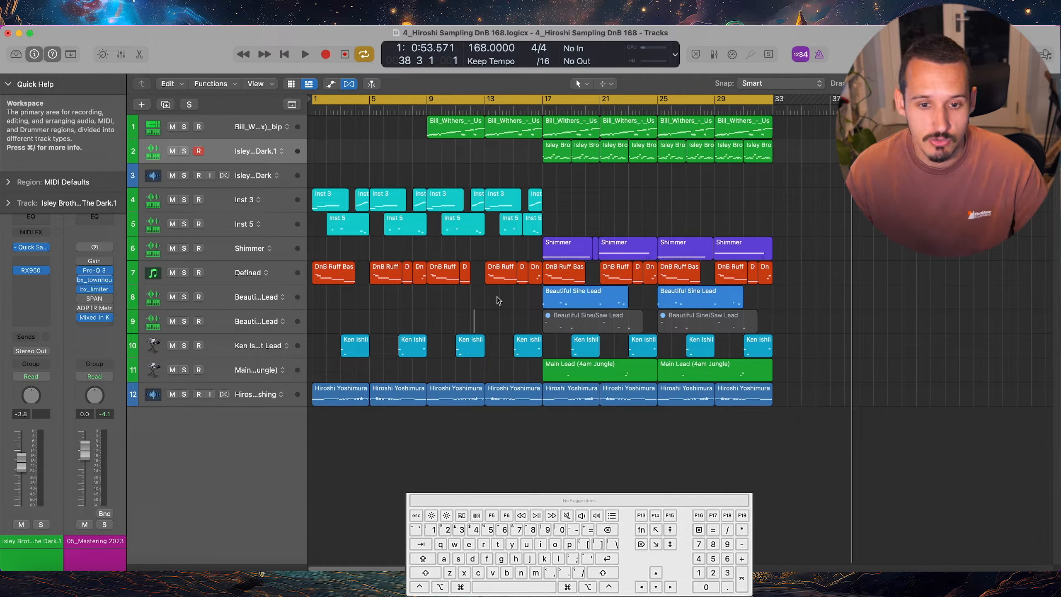
key(space)
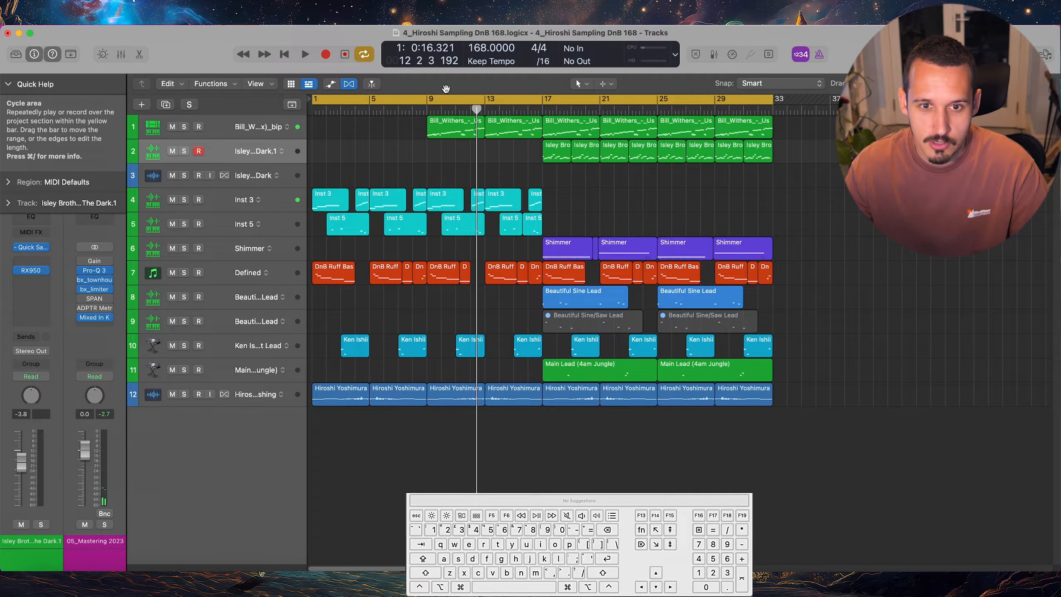
key(space)
key(space)
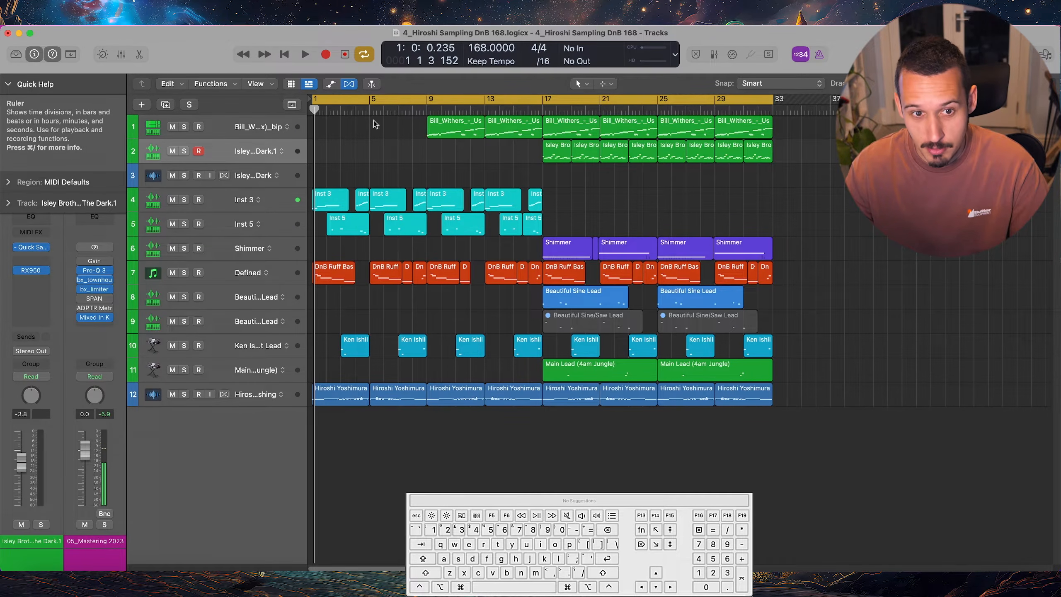
Play from a marquee point at bar 13 on track 9, and bring up the playback start options
super+click(487, 313)
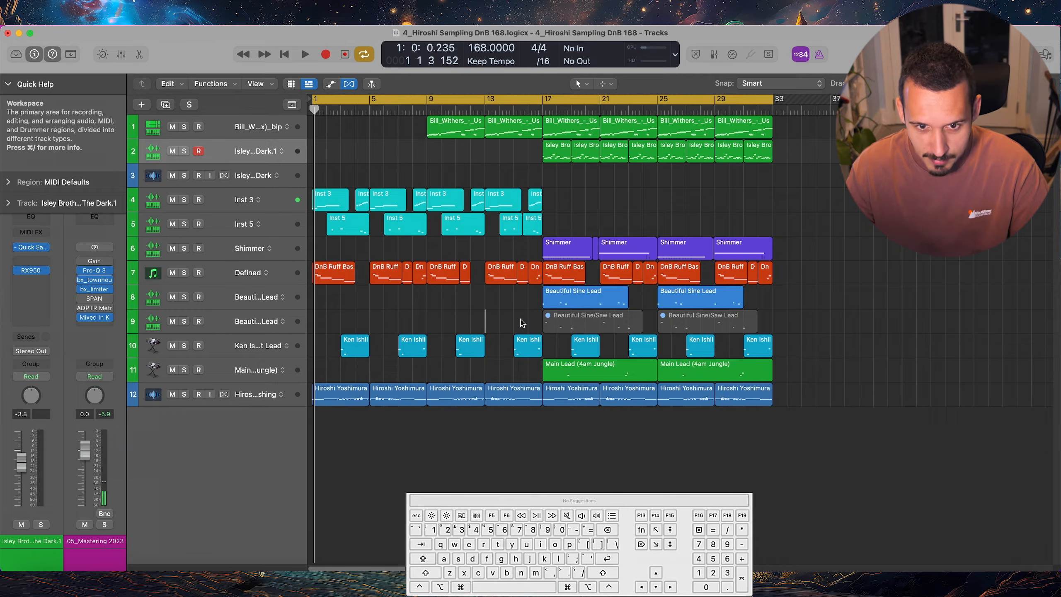
key(space)
key(space)
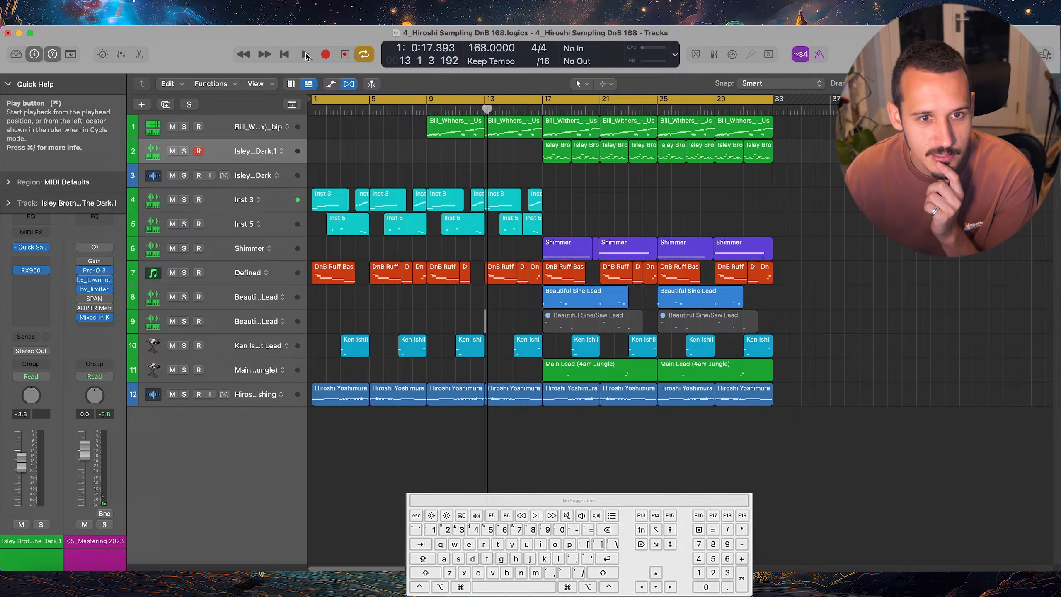
right_click(305, 56)
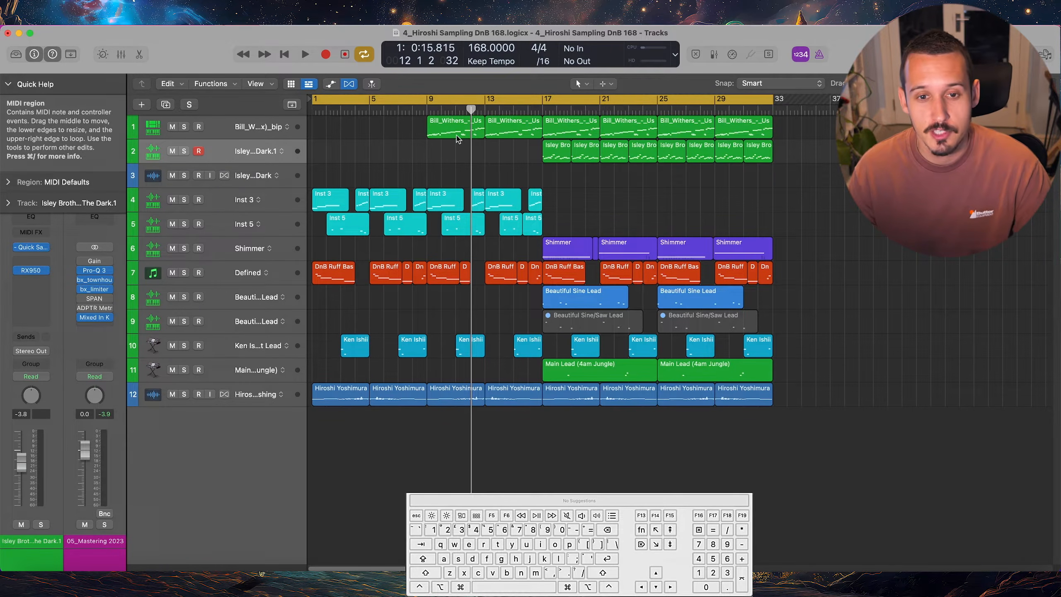
Play the song from the selected Inst 3 region at bar 9
click(442, 194)
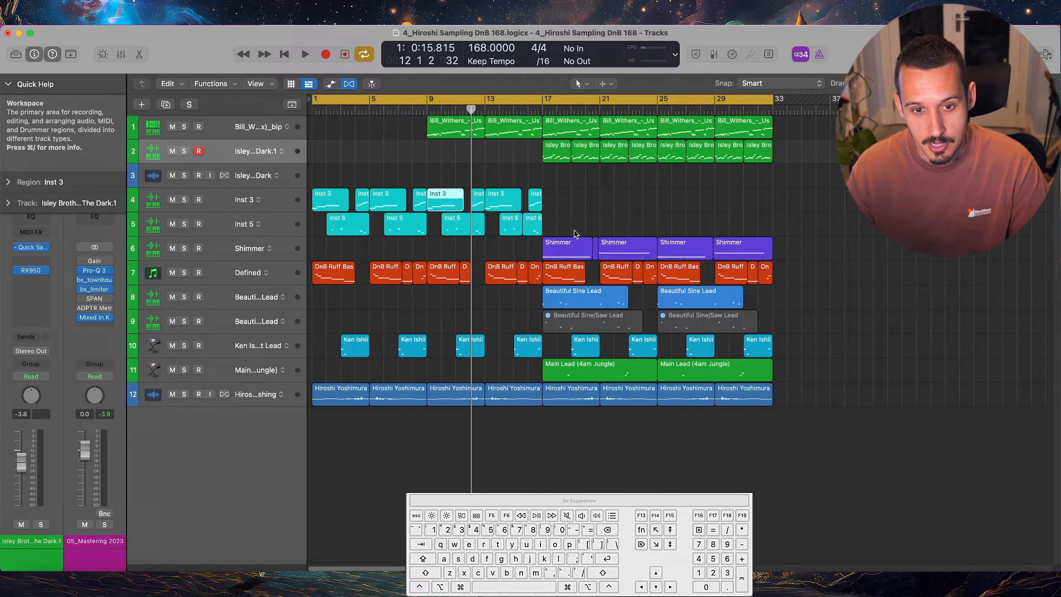
click(443, 173)
click(439, 203)
key(shift+space)
key(space)
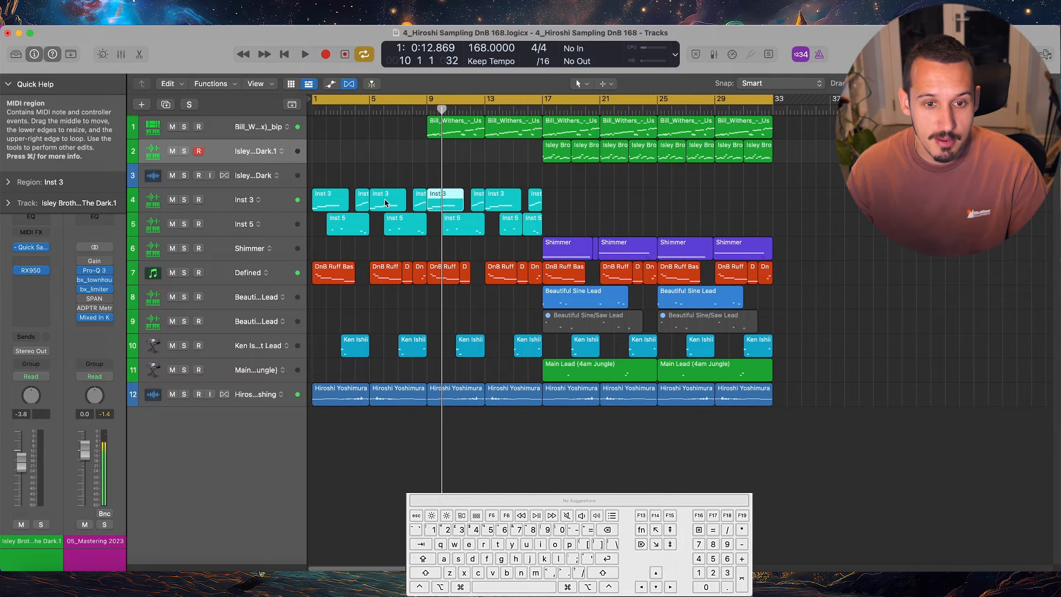
Play the song from the selected Inst 3 region at bar 5
click(387, 201)
key(shift+space)
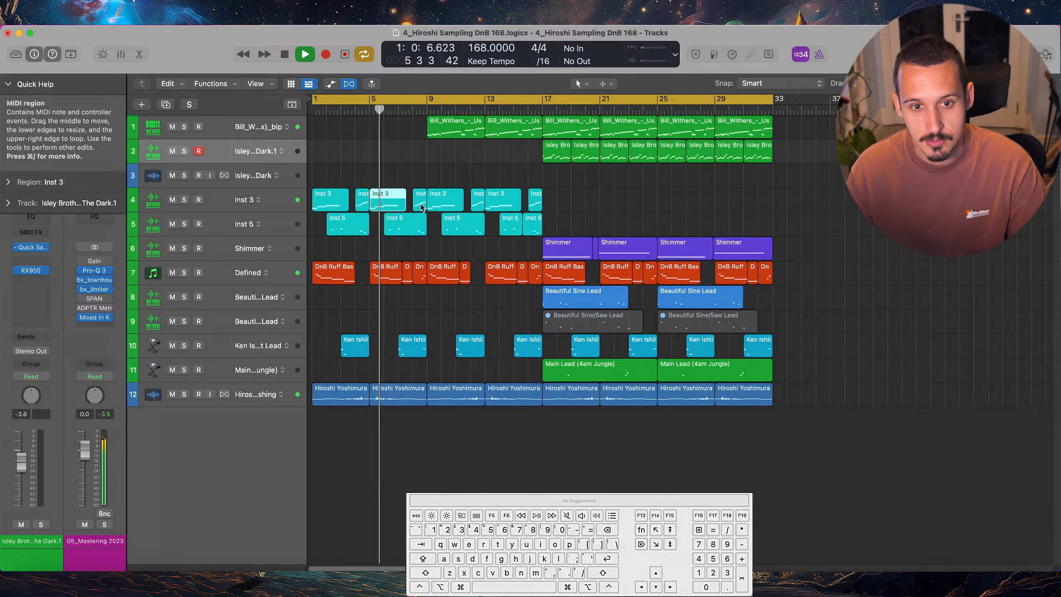
key(space)
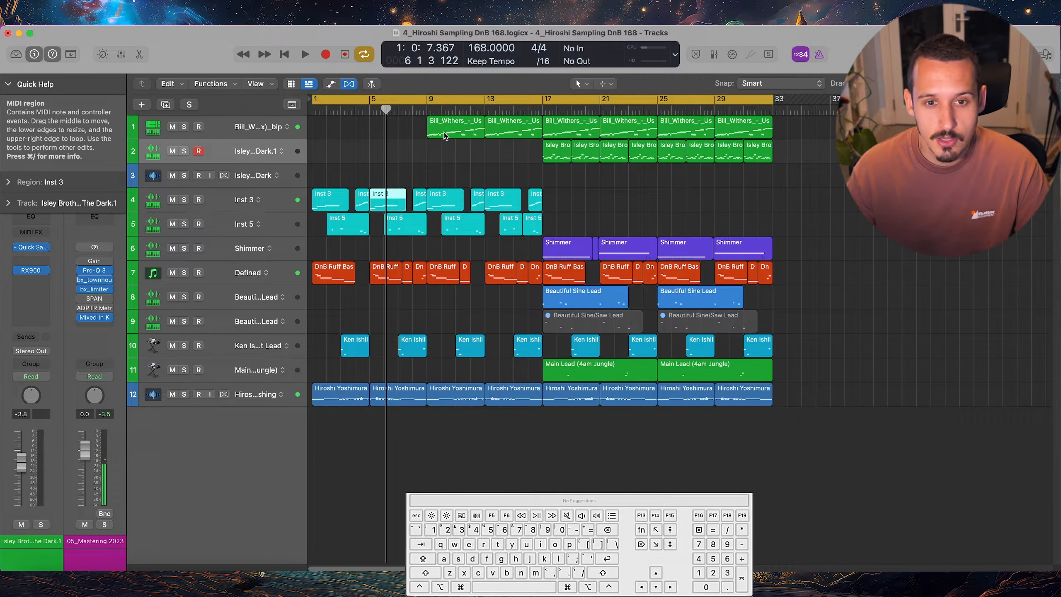
Solo the Bill Withers track and play from notes selected just before bar 11 in its bar 9 region's Piano Roll
double_click(445, 135)
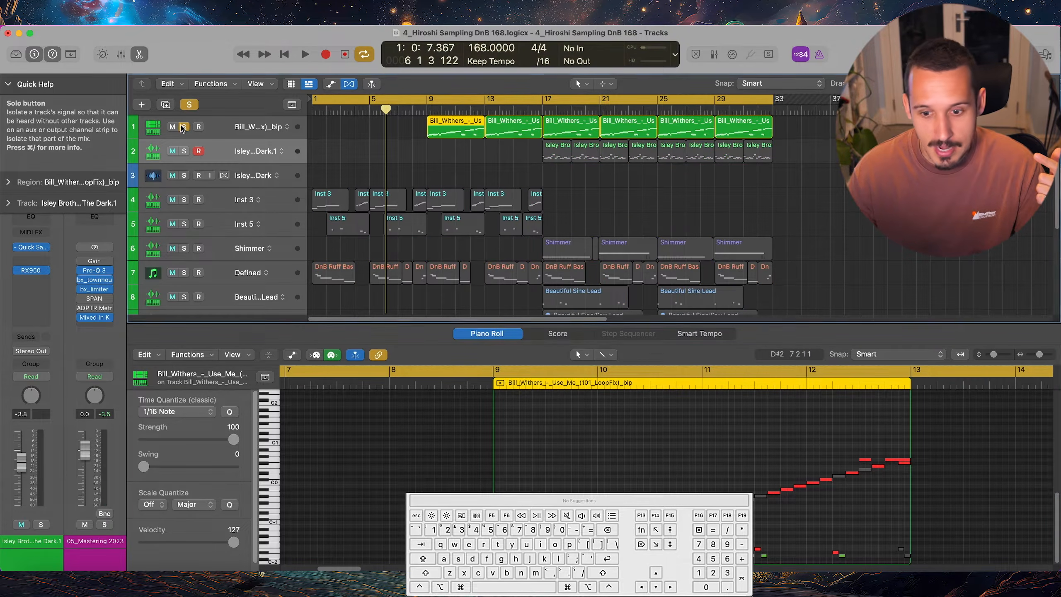
key(s)
drag(730, 482, 672, 535)
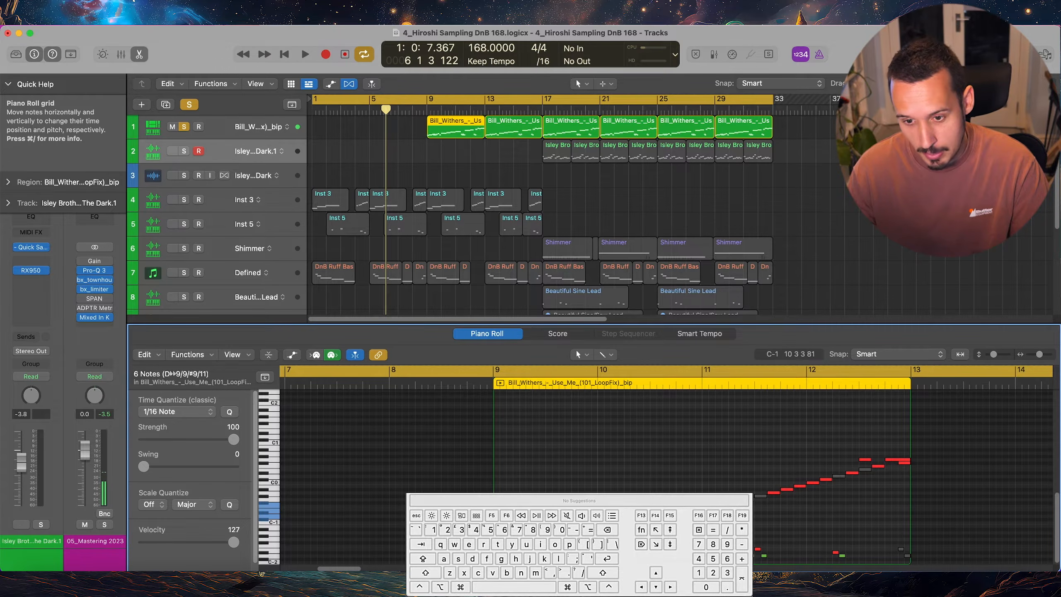
key(shift+space)
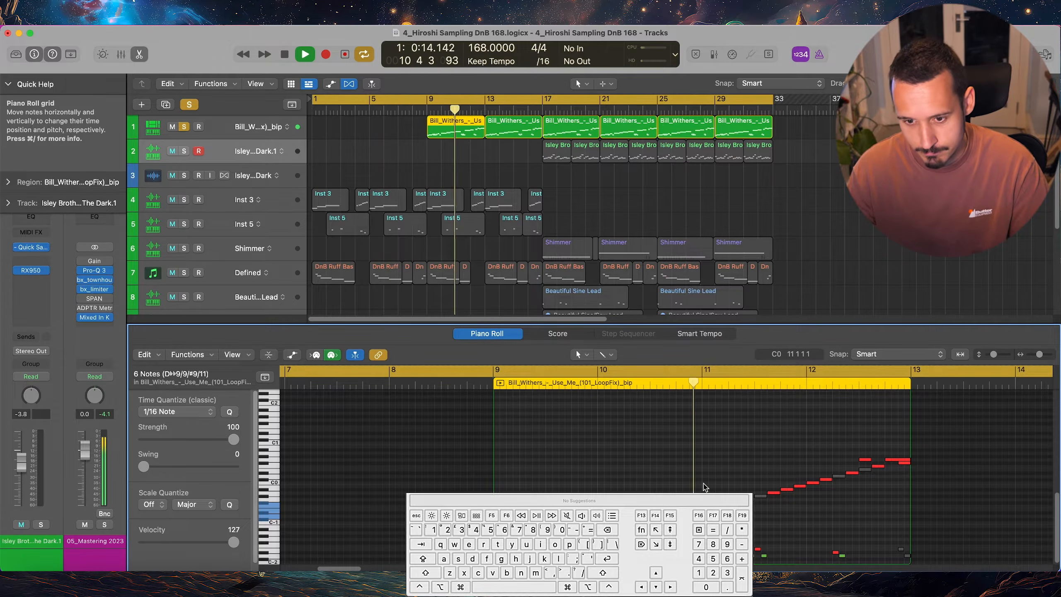
key(space)
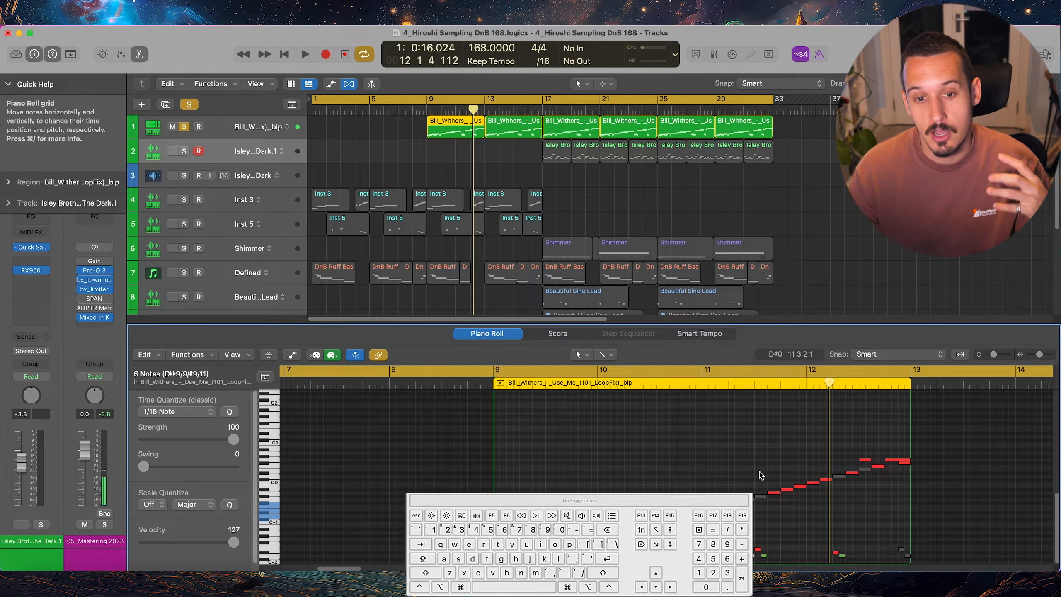
Set the cycle range to bars 11–13 and audition the selected ascending notes of the Bill Withers region
drag(771, 458, 830, 514)
click(699, 375)
drag(699, 376, 910, 389)
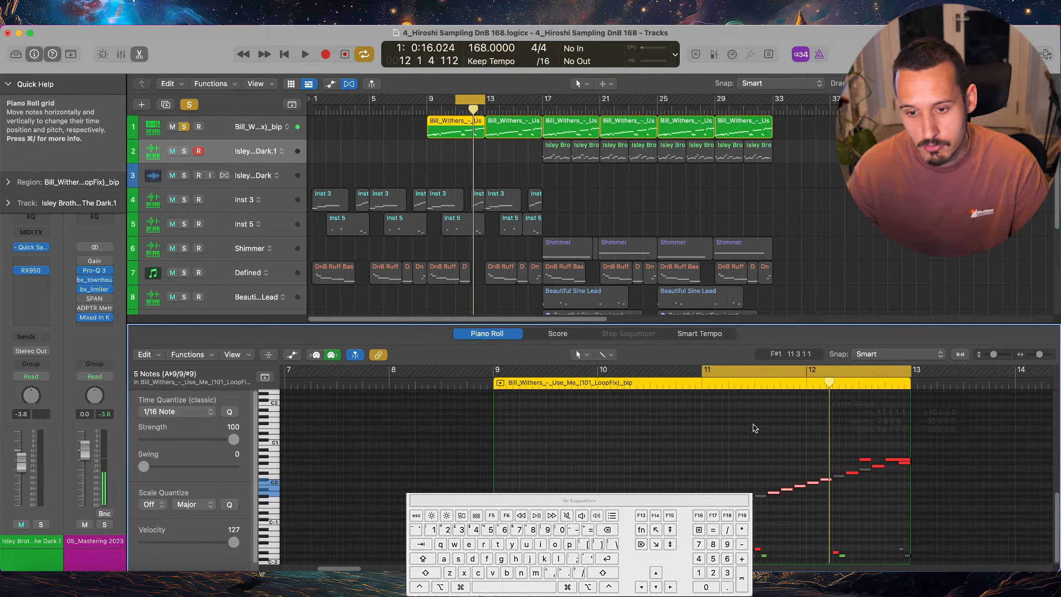
key(space)
drag(809, 472, 831, 487)
key(space)
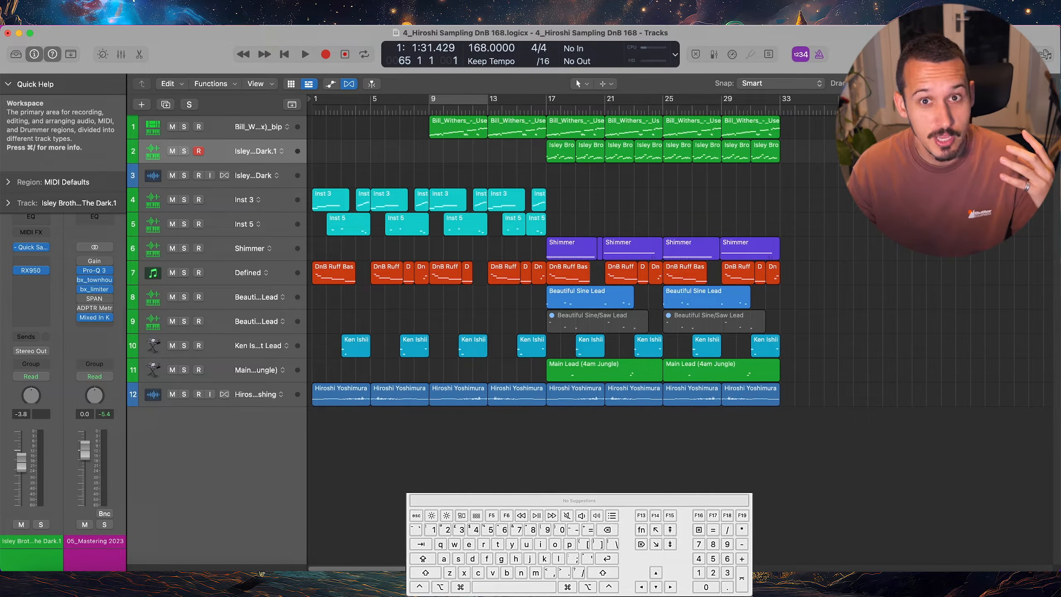
Select all regions in bars 1 to 33 and copy them on the same tracks to start around bar 33
drag(841, 120, 300, 467)
drag(336, 274, 804, 277)
drag(780, 208, 789, 207)
scroll(707, 191, right, 8)
scroll(674, 197, down, 3)
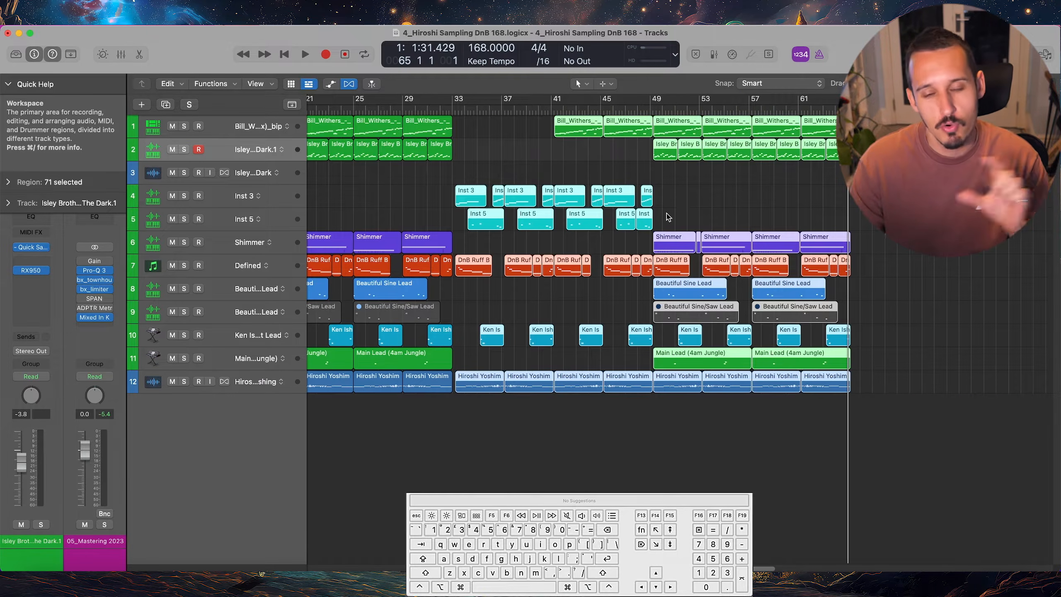
Copy the selected 32-bar block of regions once more and align the copy with the playhead at bar 65
drag(468, 196, 864, 197)
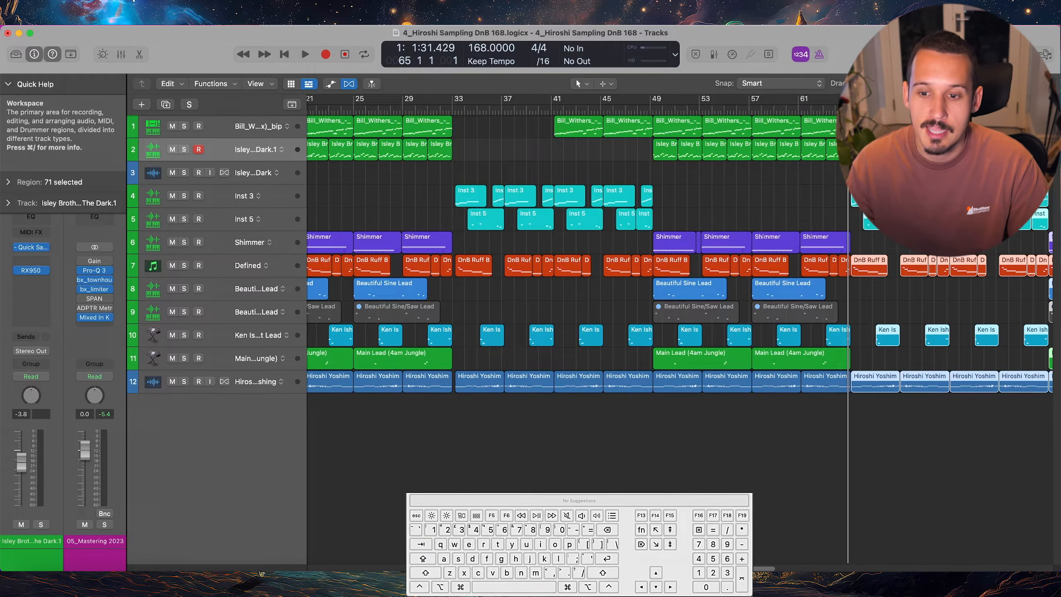
scroll(775, 236, right, 3)
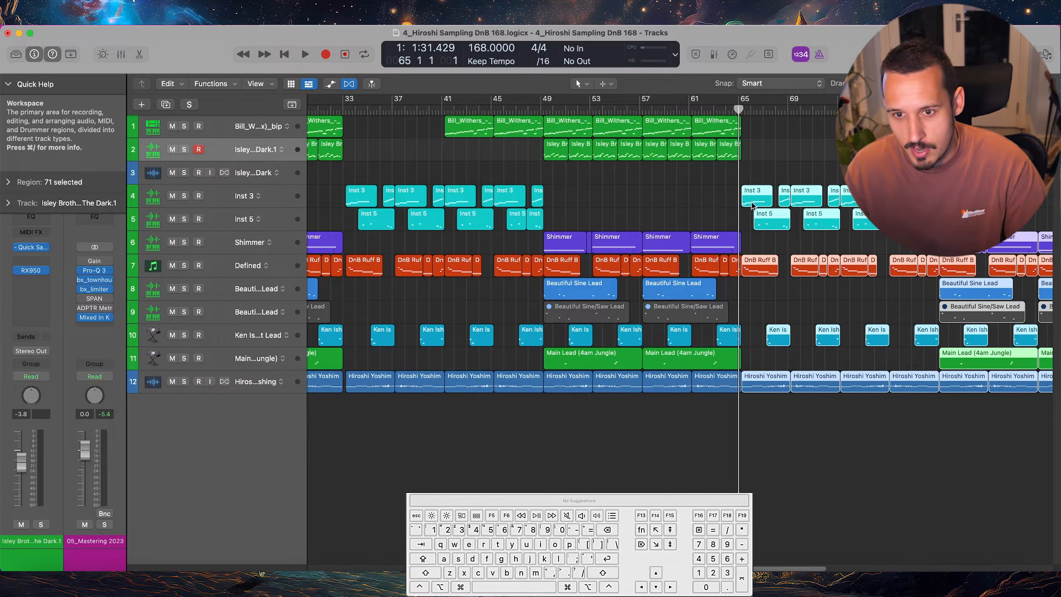
drag(739, 109, 740, 110)
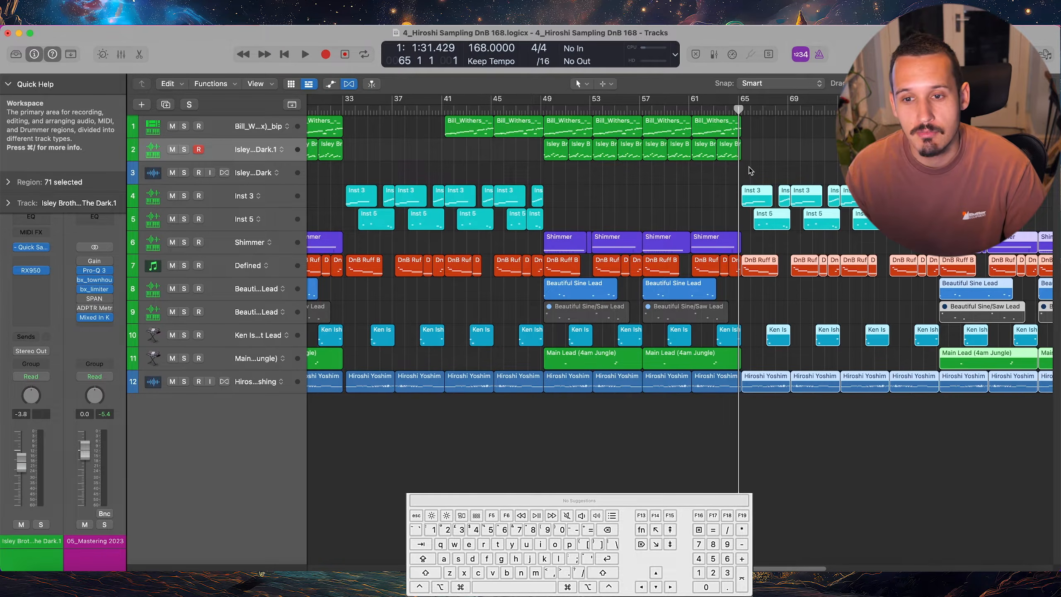
scroll(751, 170, right, 10)
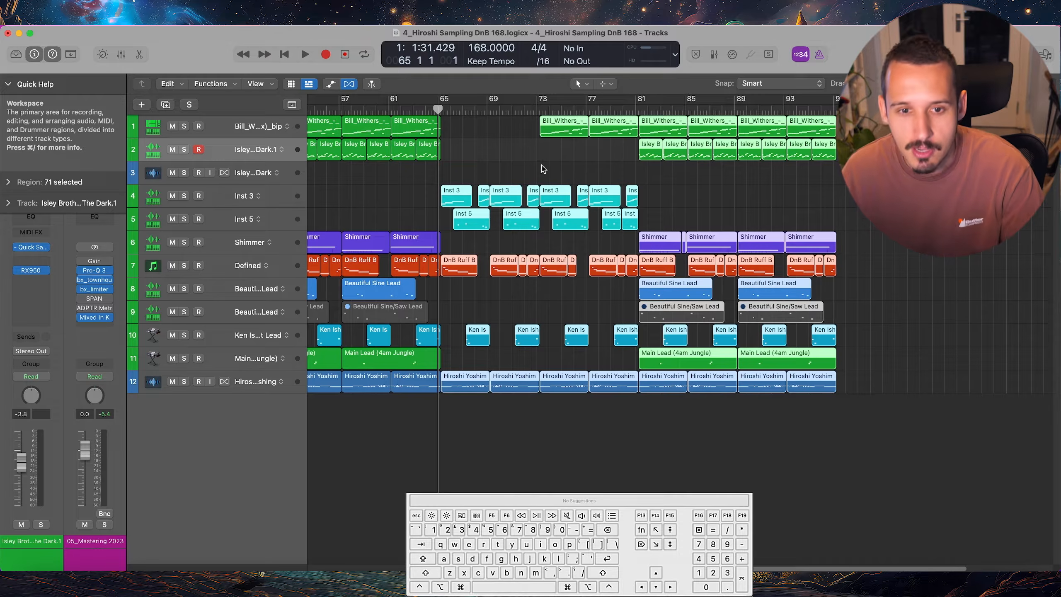
key(;)
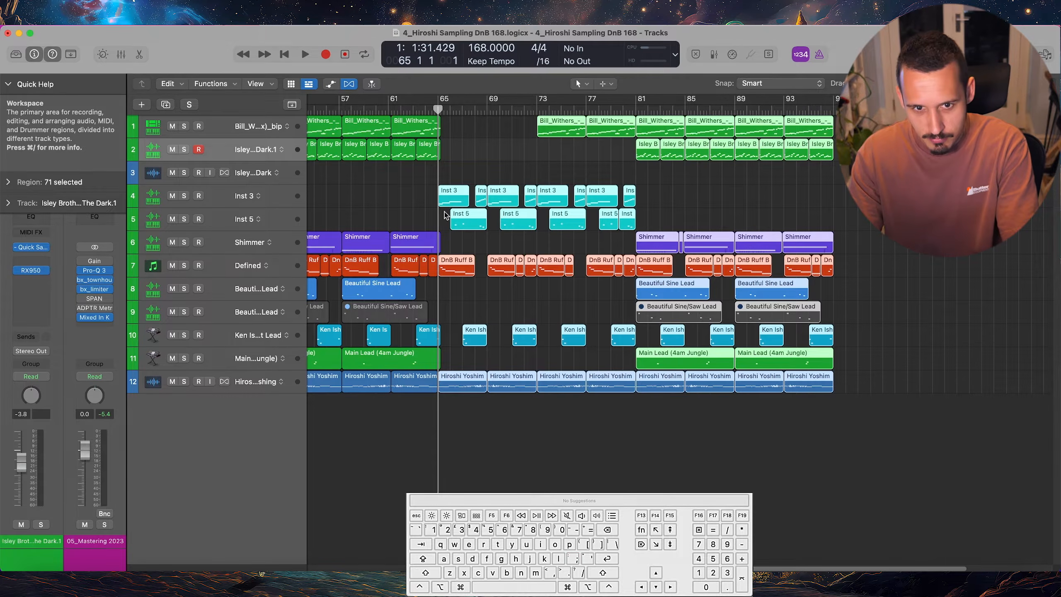
Align the selected 32-bar block of regions with the playhead at bar 97, and realign it to start at bar 85
click(835, 107)
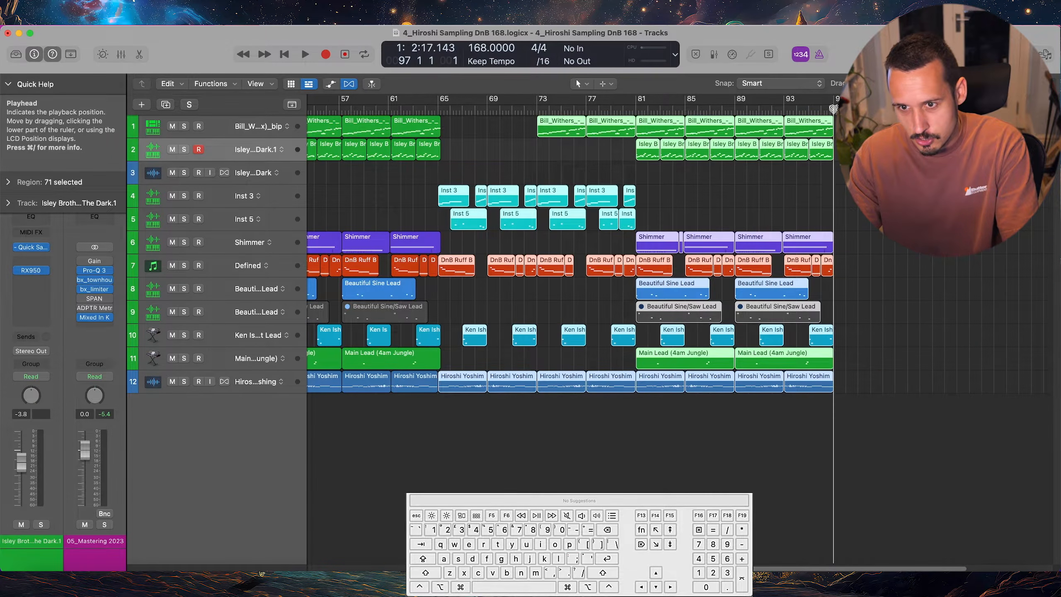
key(;)
click(684, 110)
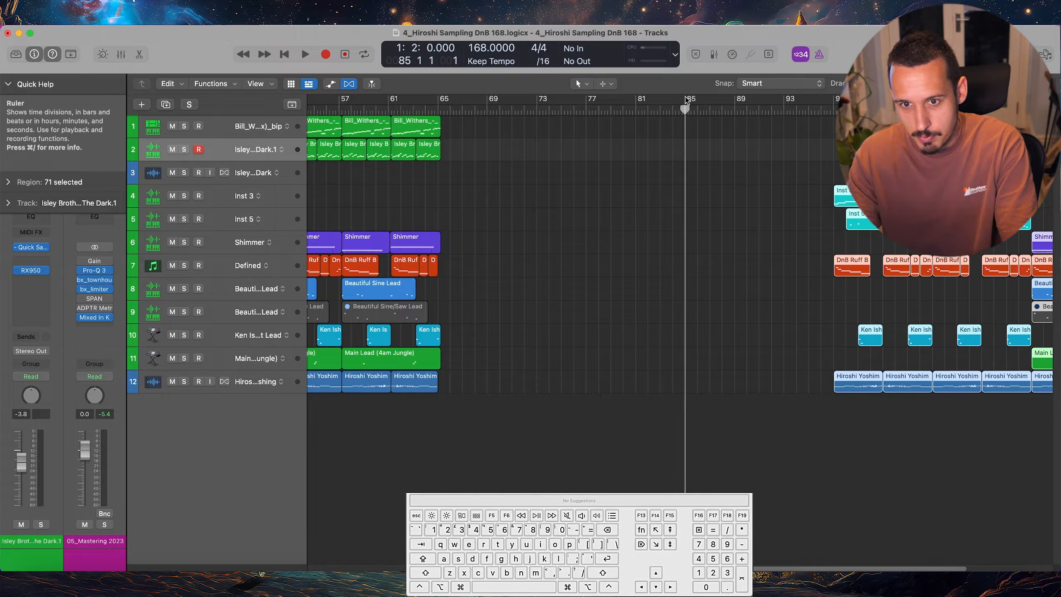
key(;)
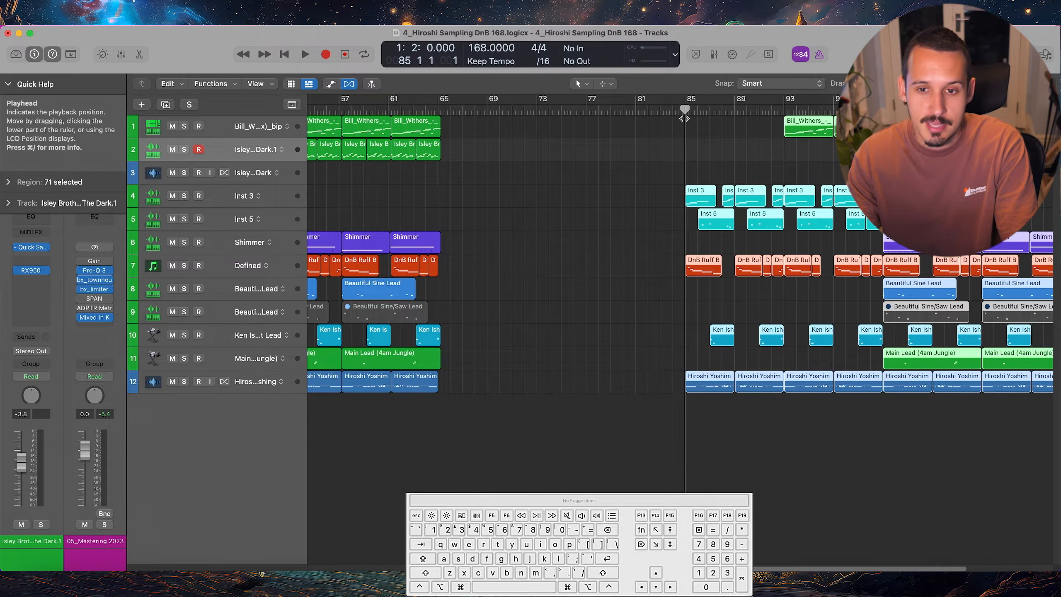
click(675, 175)
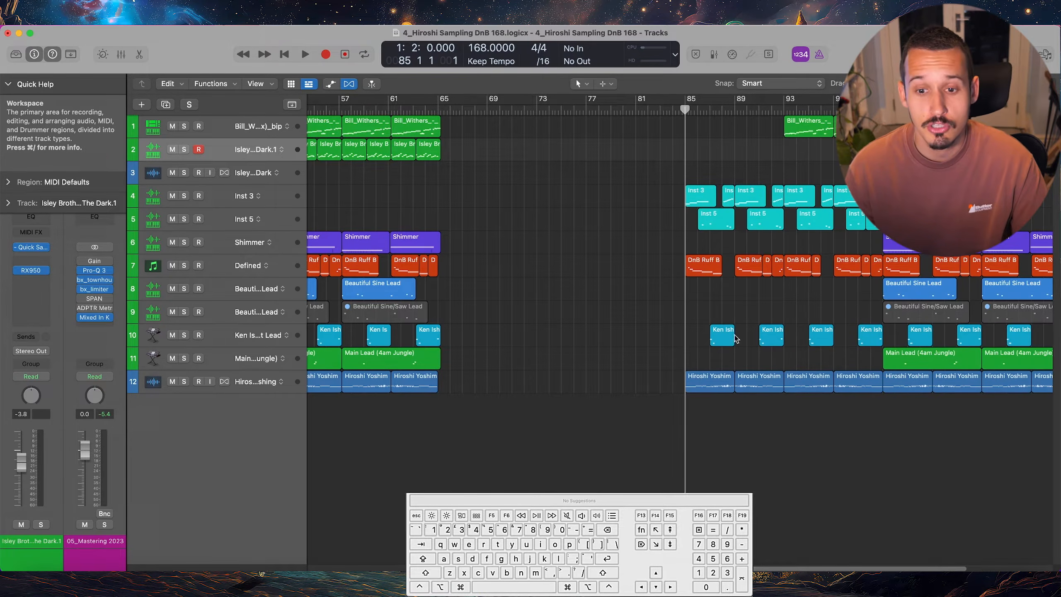
Move the Hiroshi Yoshimura region at bar 85 into the empty gap and snap it to the playhead at bar 77, and again at bar 73
drag(706, 383, 609, 389)
click(586, 110)
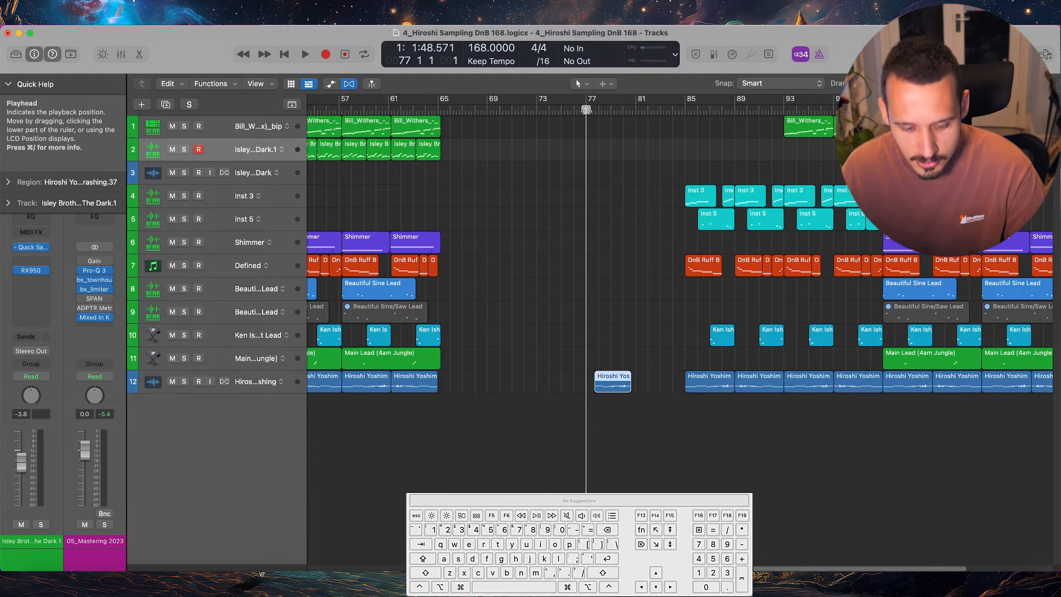
key(semicolon)
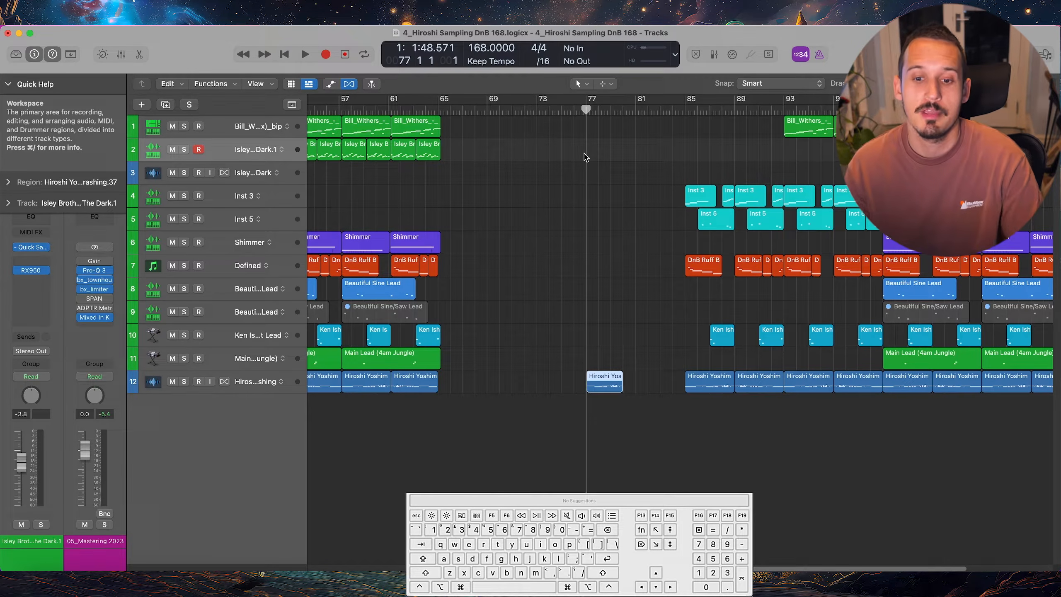
click(537, 110)
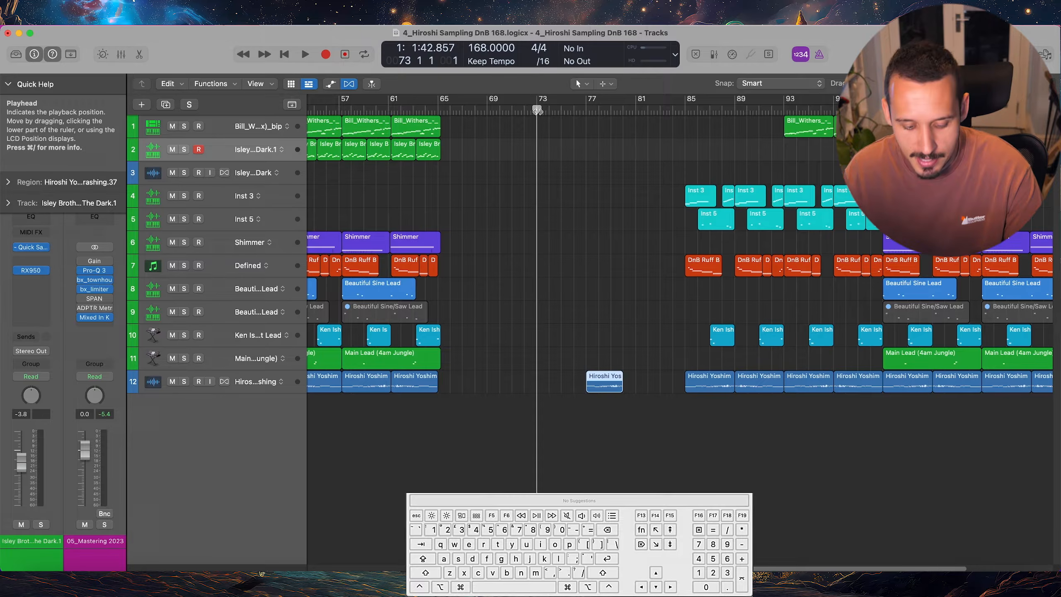
key(semicolon)
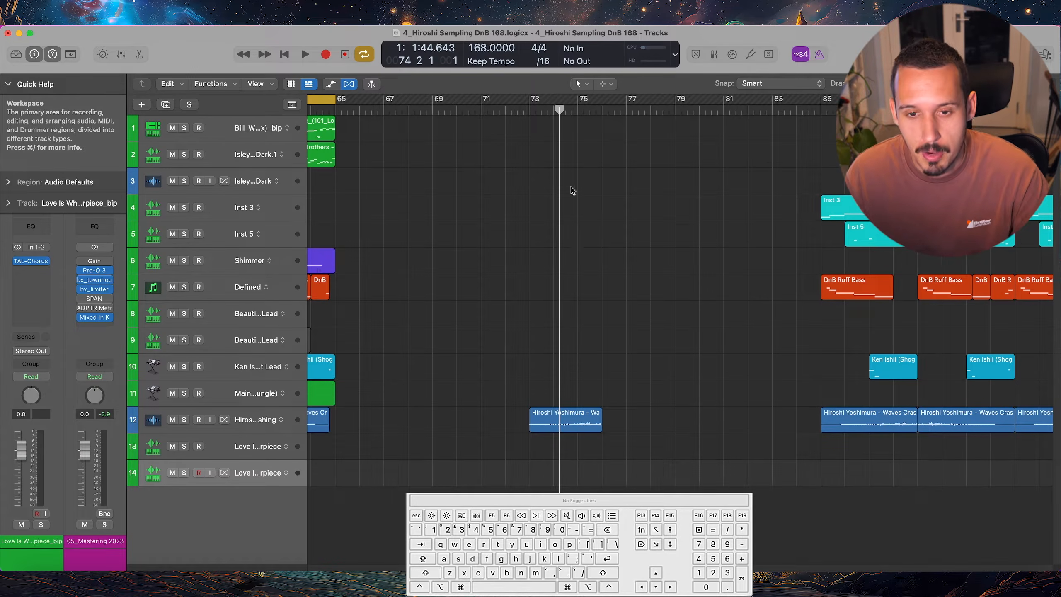
Split the Hiroshi Yoshimura region at the playhead at bar 74 beat 2 and at bar 73 beat 3
drag(607, 346, 572, 420)
key(cmd+t)
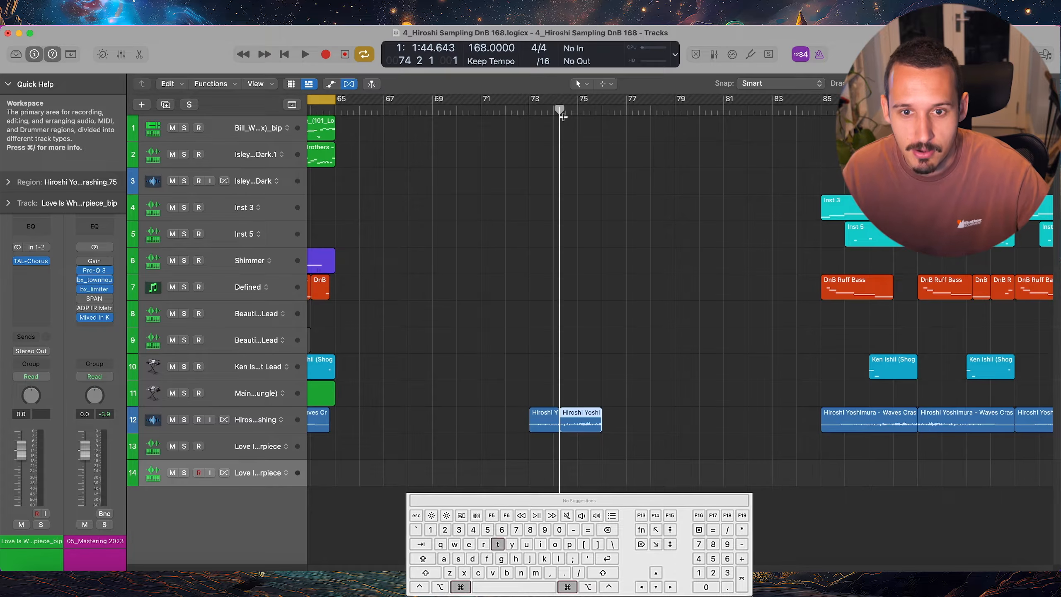
mouse_move(560, 110)
mouse_down()
mouse_move(573, 111)
mouse_move(541, 110)
mouse_up()
key(cmd+t)
Cut the Hiroshi Yoshimura pieces near bar 73 into additional short slices with the Marquee tool
click(590, 221)
drag(540, 377, 535, 422)
scroll(537, 421, up, 3)
super+click(547, 438)
super+double_click(547, 437)
super+double_click(539, 437)
Clear the region selection and move the playhead to bar 57
scroll(574, 408, left, 4)
ctrl+alt+click(580, 395)
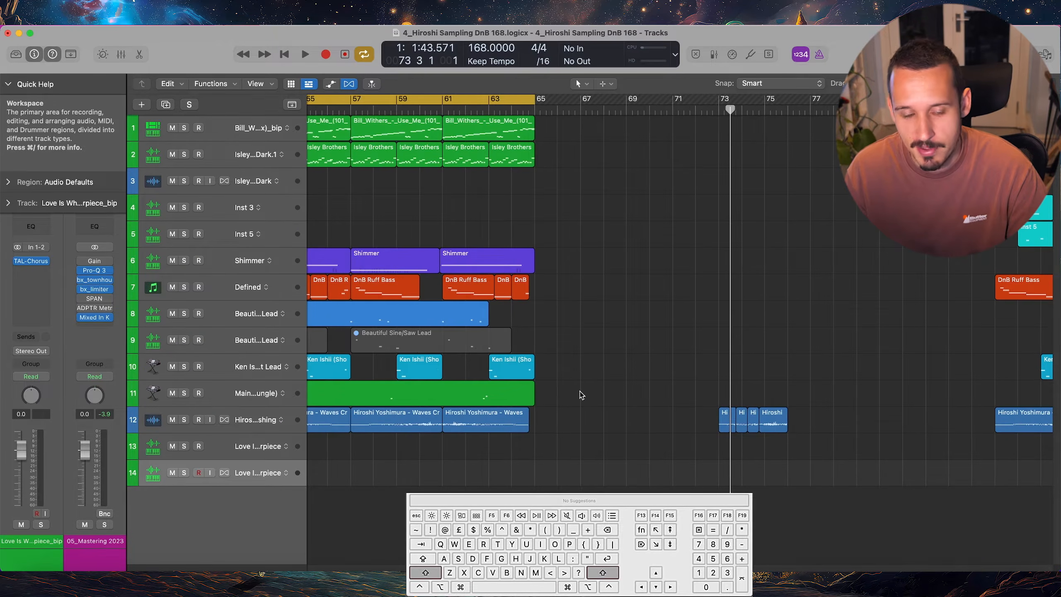
scroll(585, 333, left, 5)
click(527, 110)
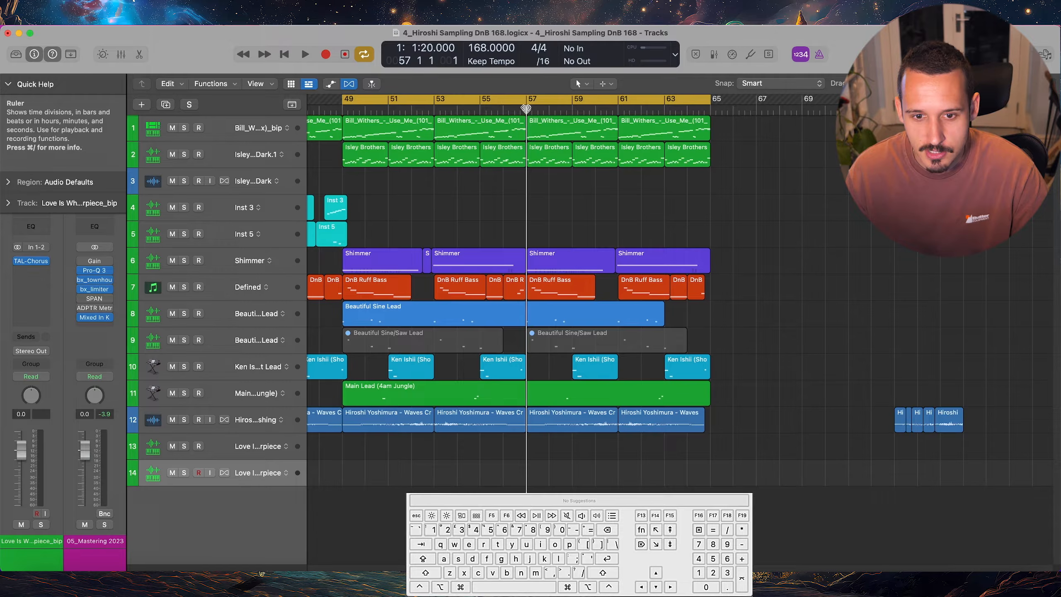
Try splitting the Main Lead and Beautiful Sine Lead regions at bar 57 with the Marquee tool, and undo the split
click(546, 403)
shift+click(538, 314)
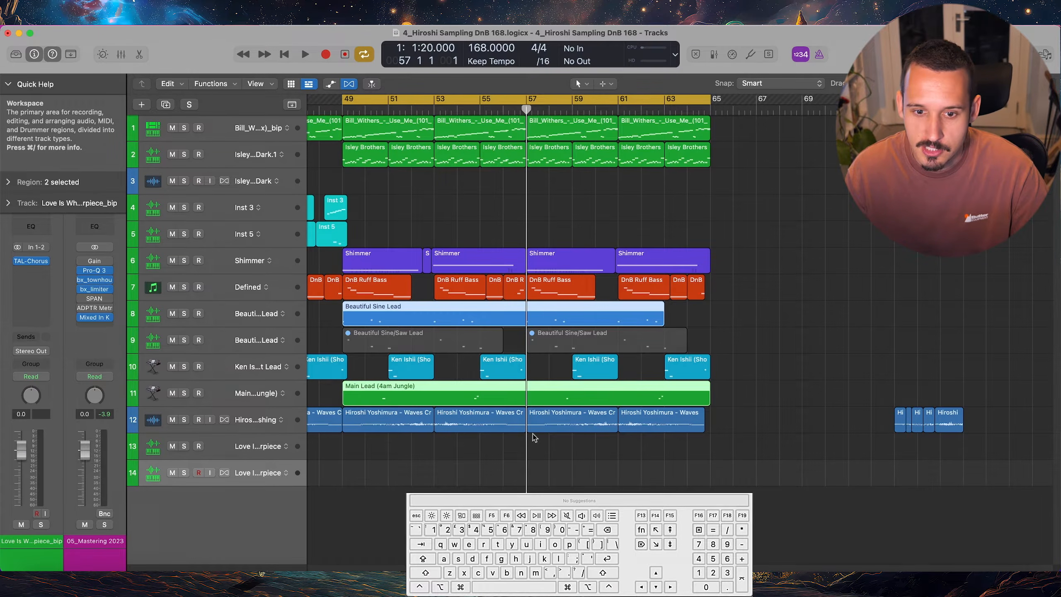
shift+super+click(526, 389)
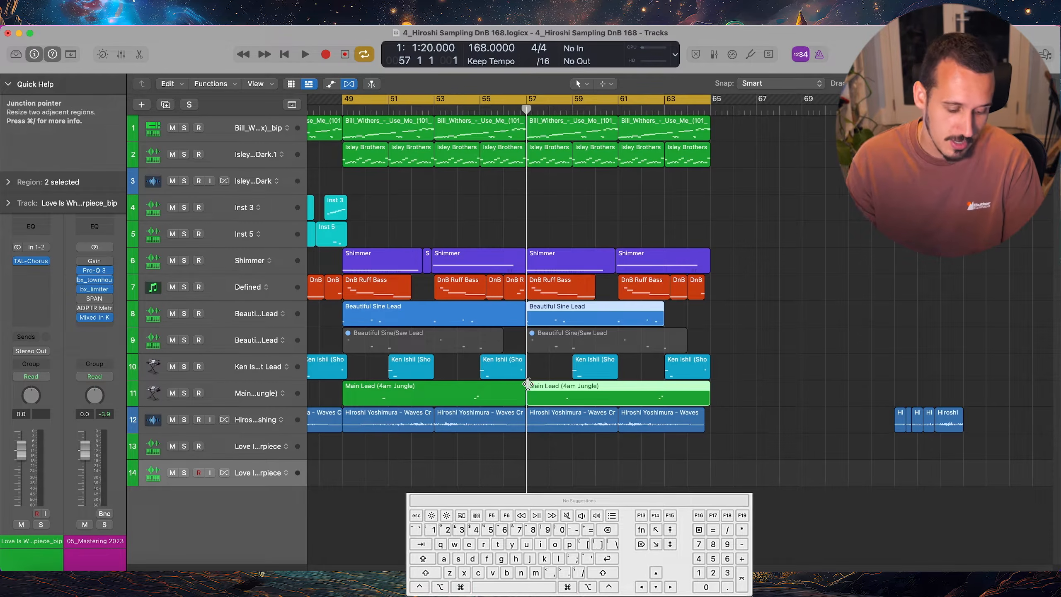
key(super+z)
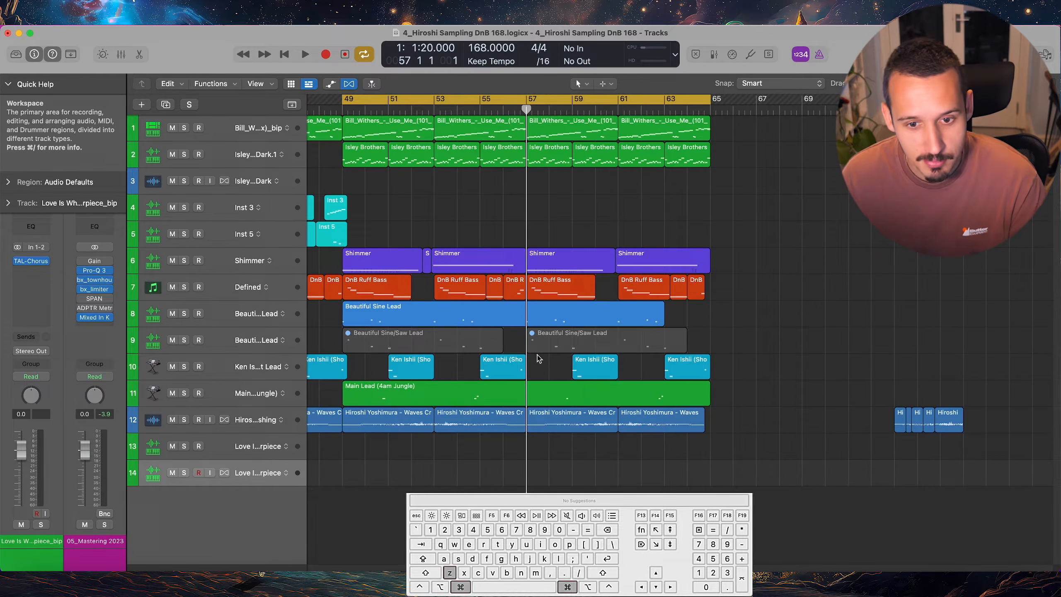
Split the Beautiful Sine Lead and Main Lead regions together at the playhead at bar 57
click(631, 313)
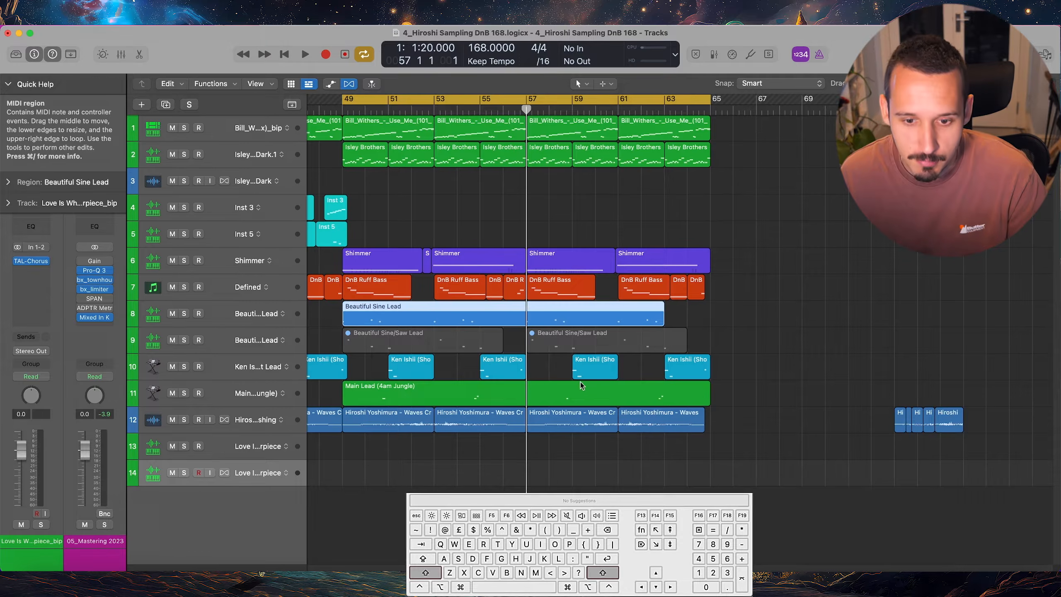
shift+click(583, 388)
key(super+t)
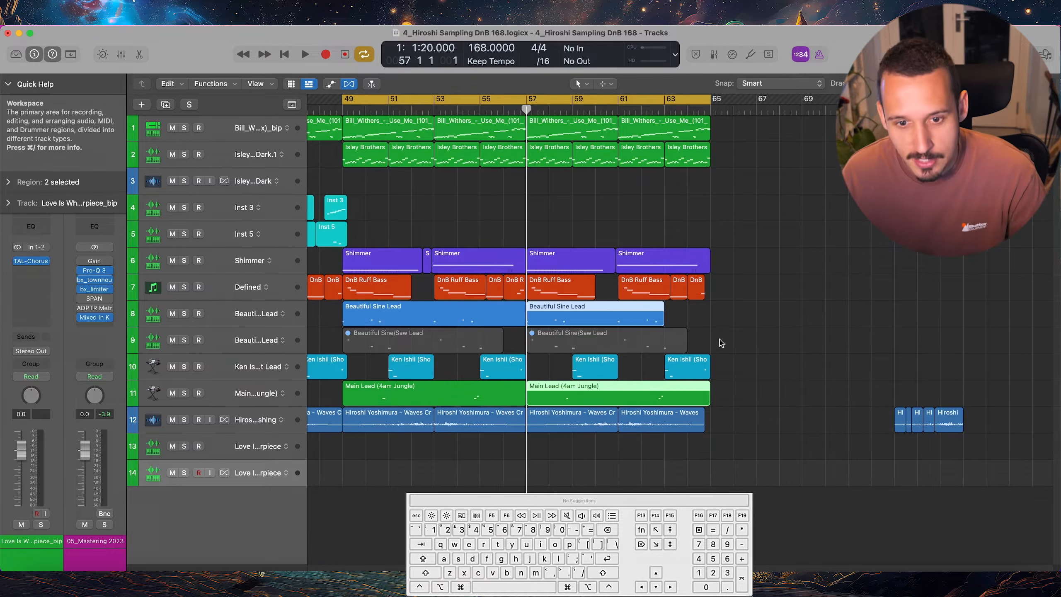
click(761, 334)
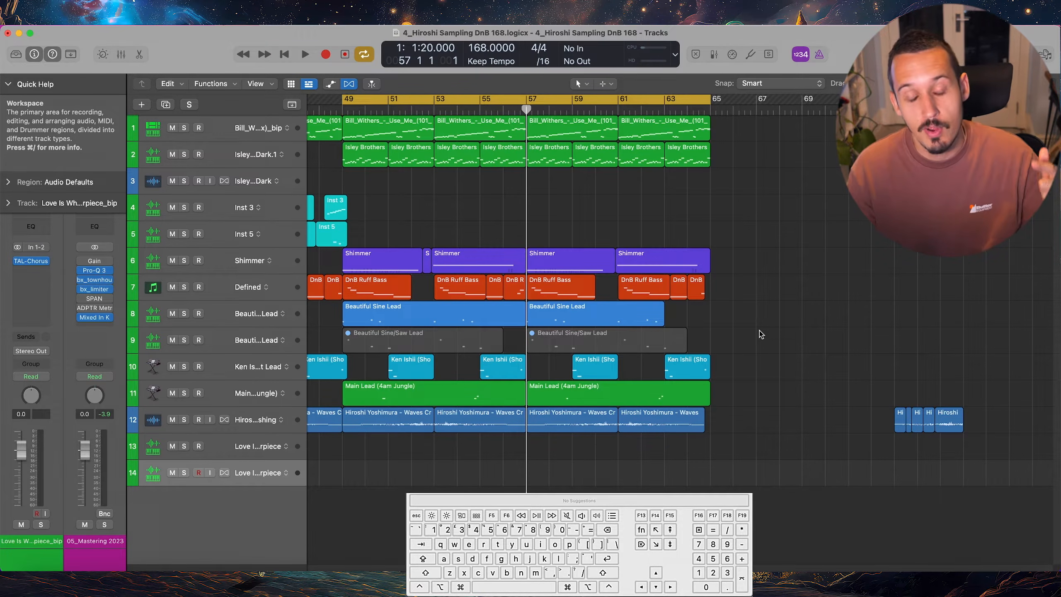
Select the Love Is What You Make It - Masterpiece_bip region on track 14 and start playback from bar 121
ctrl+alt+click(718, 333)
ctrl+alt+click(713, 332)
scroll(712, 333, right, 5)
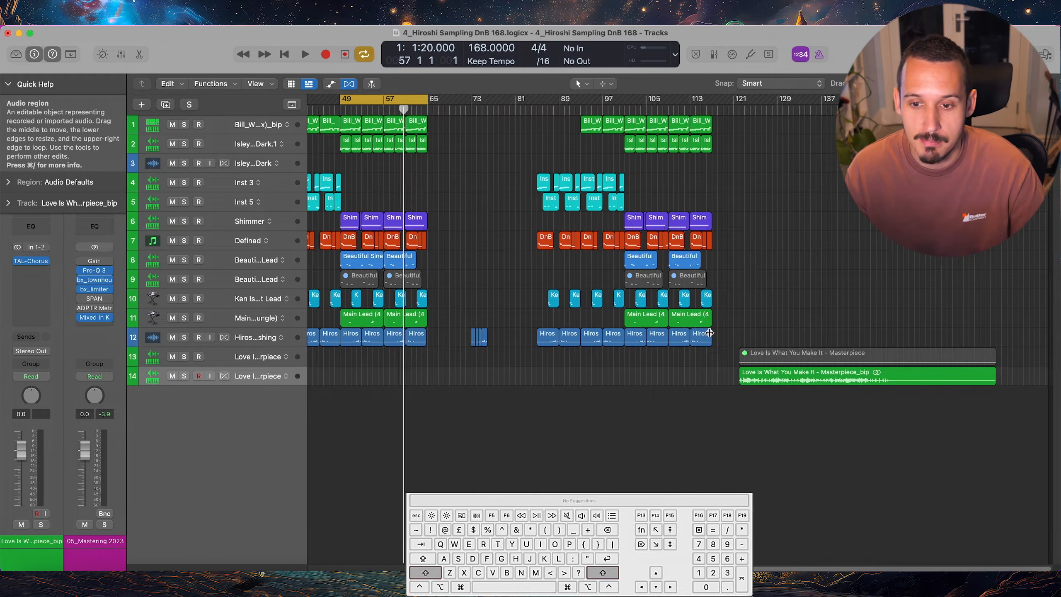
click(733, 112)
scroll(836, 268, up, 4)
scroll(796, 288, right, 4)
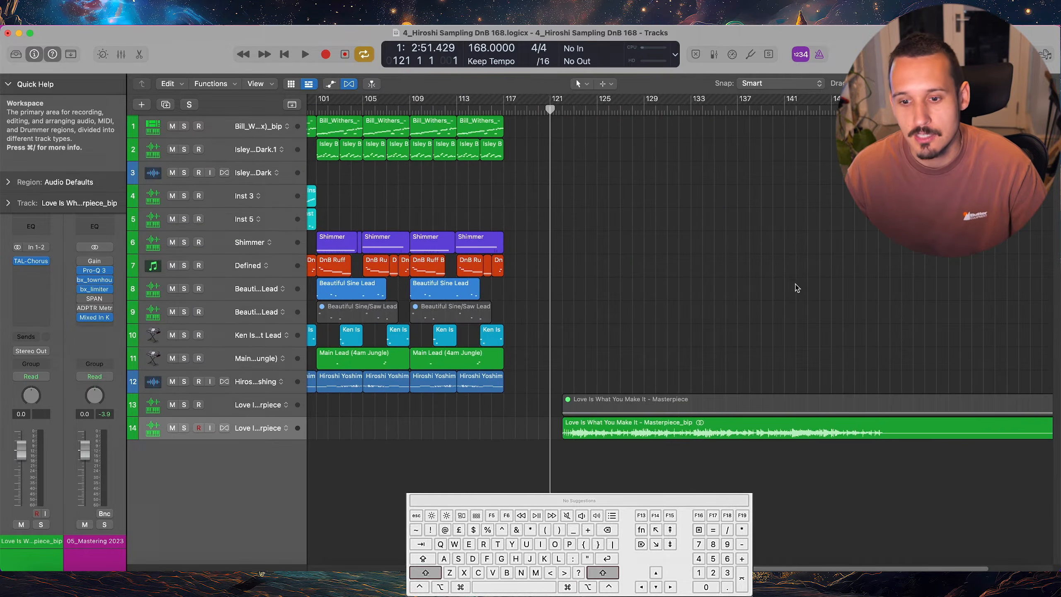
scroll(753, 291, right, 2)
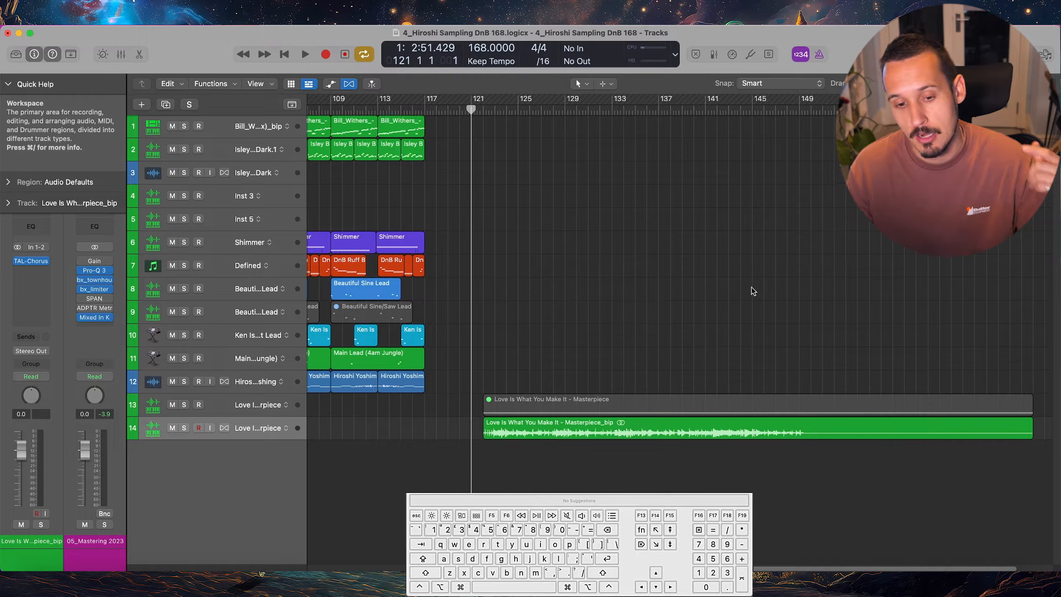
click(524, 433)
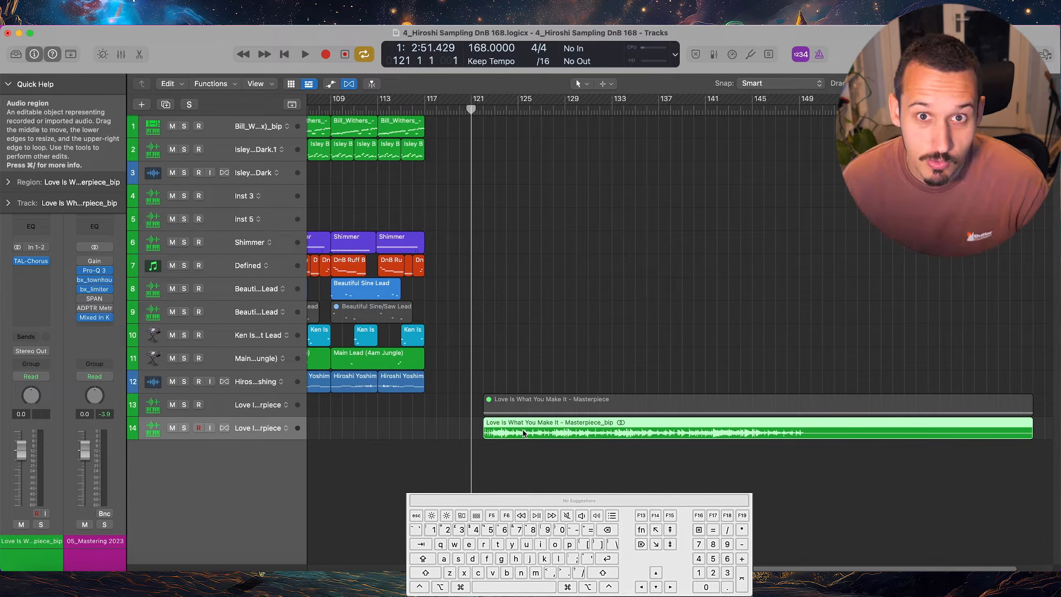
key(space)
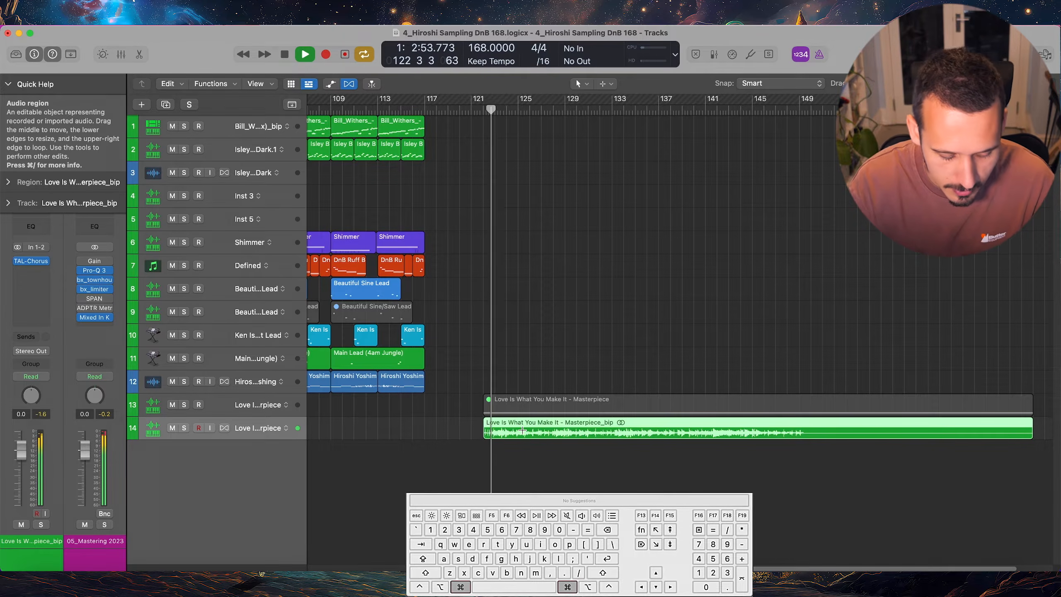
Split the Masterpiece_bip region repeatedly at the moving playhead until about bar 133, and select the resulting short slices
key(super+t)
key(super+t)
key(super+t)
key(super+t)
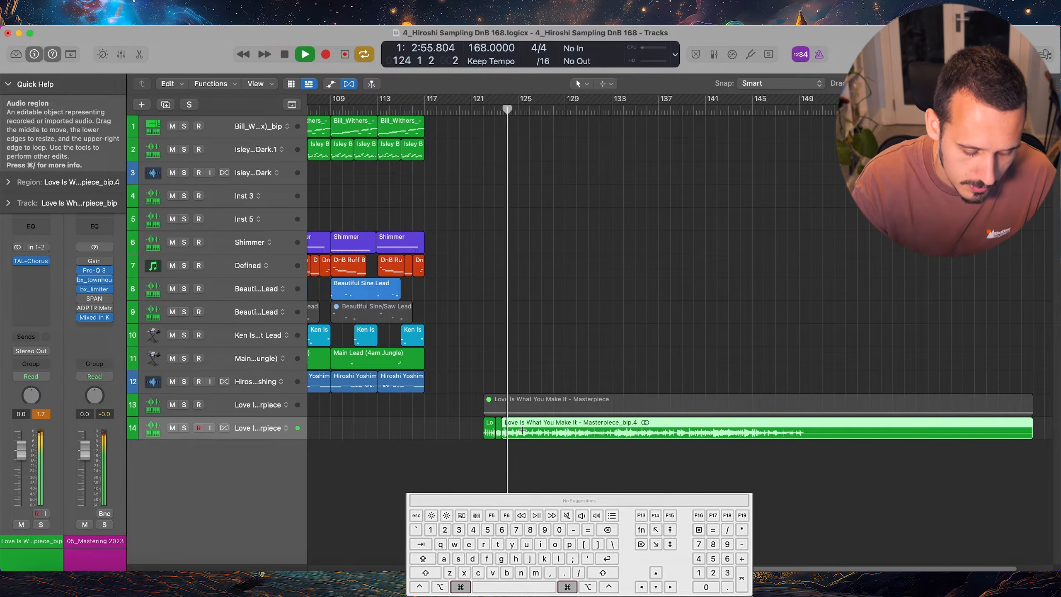
key(super+t)
key(super+t)
key(super+t)
key(super+t)
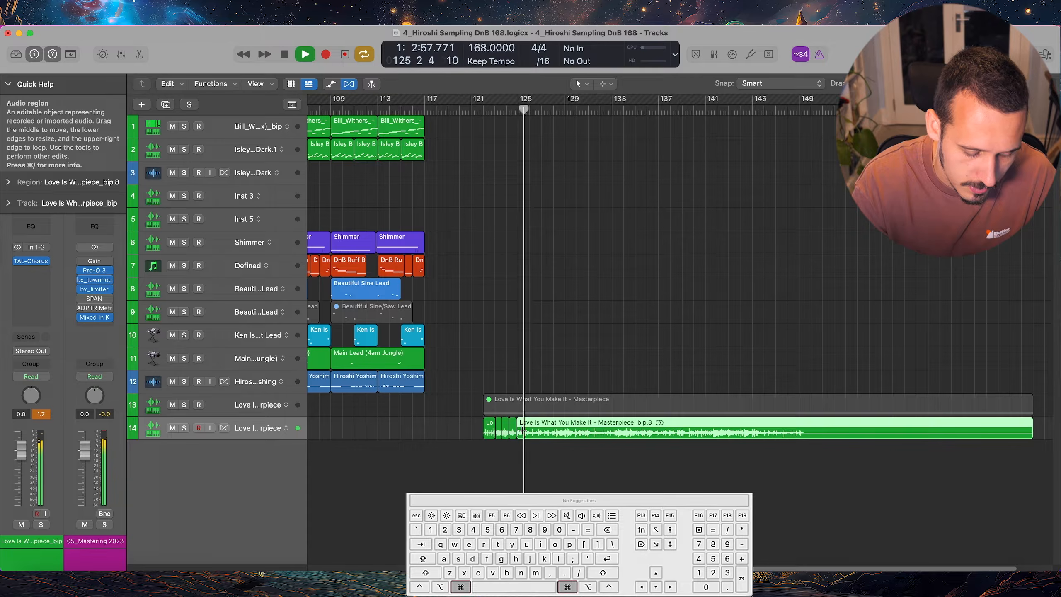
key(super+t)
key(super+t)
key(super+t)
key(super+t)
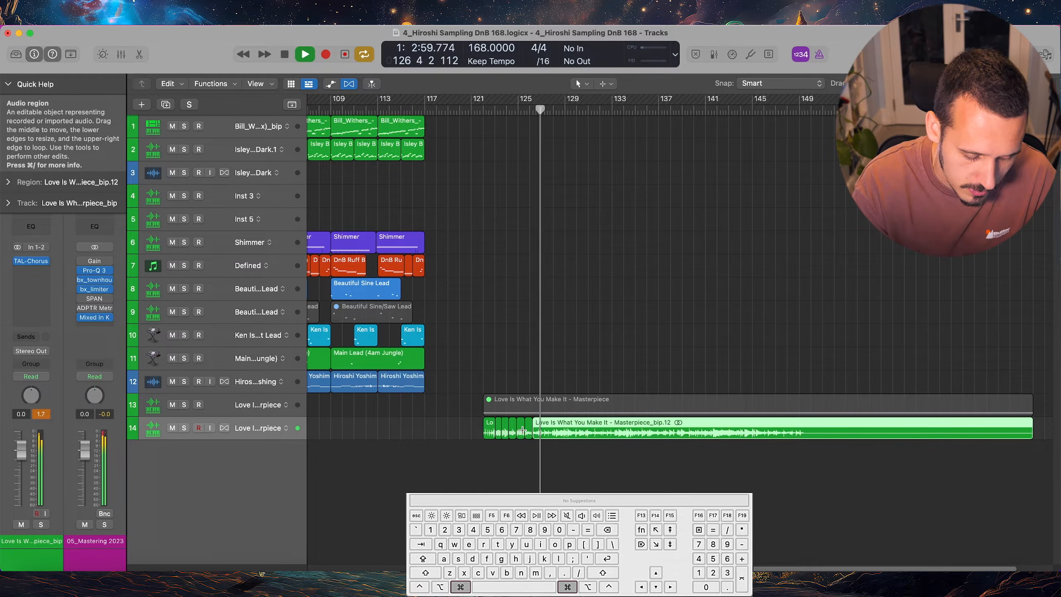
key(super+t)
key(super+t)
key(super+t)
key(super+t)
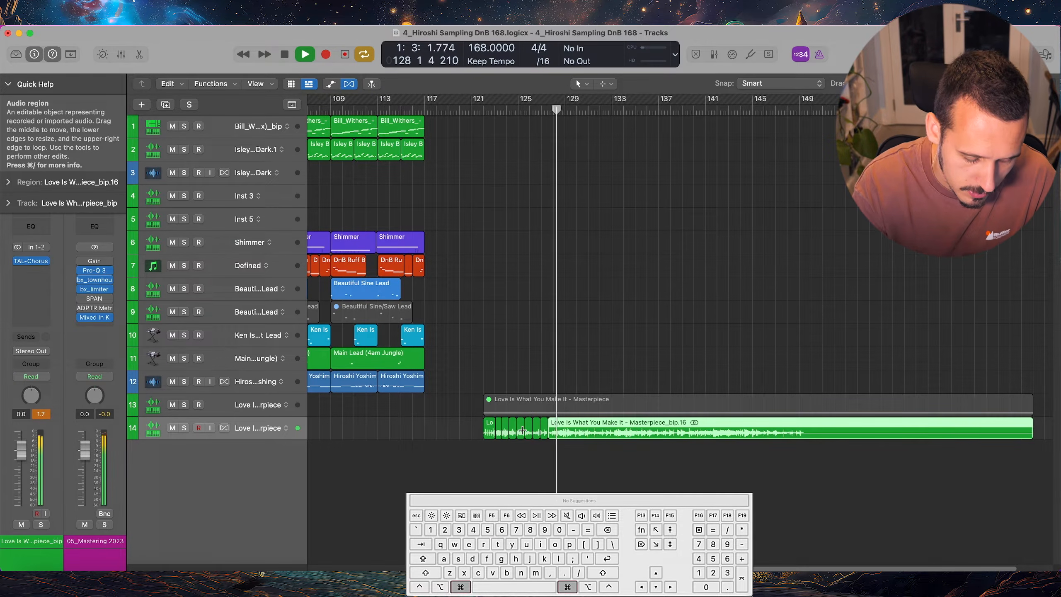
key(super+t)
key(super+t)
key(super+t)
key(super+t)
key(super+t)
key(super+t)
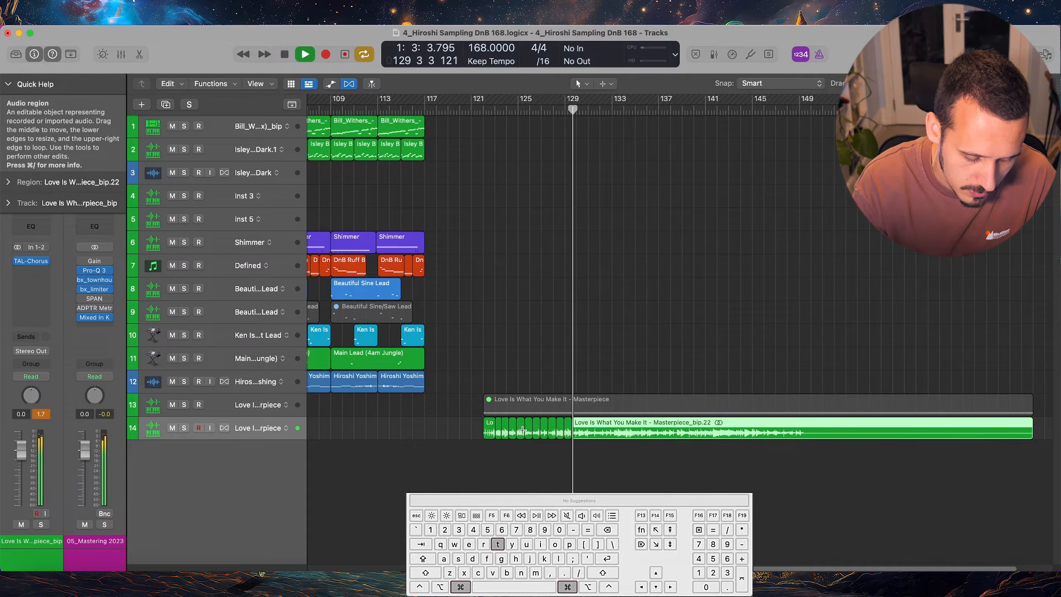
key(super+t)
key(super+t)
key(super+t)
key(super+t)
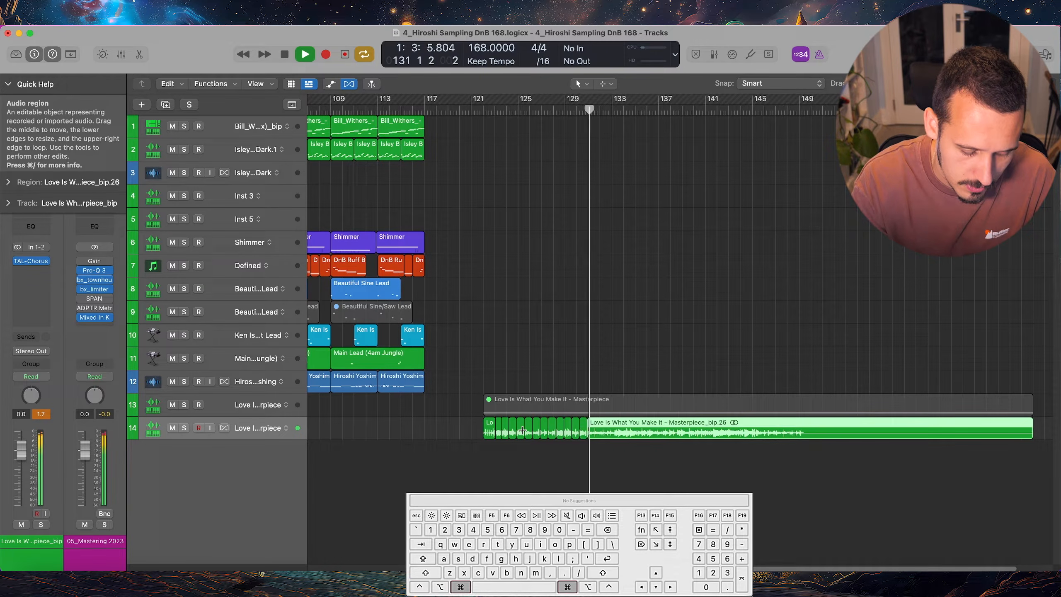
key(super+t)
key(super+t)
key(super+t)
key(super+t)
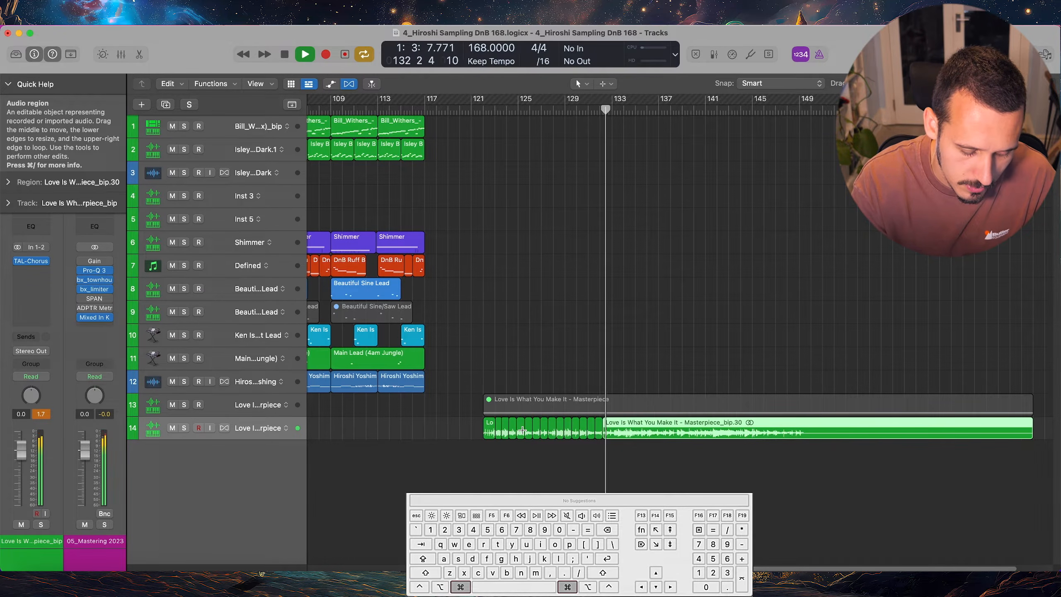
key(space)
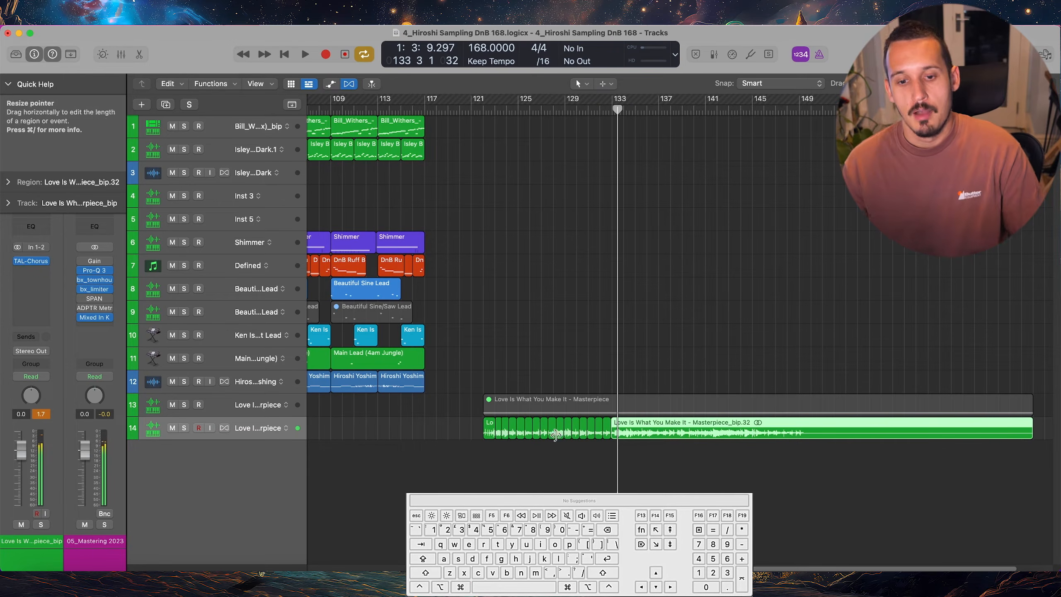
drag(608, 449, 500, 429)
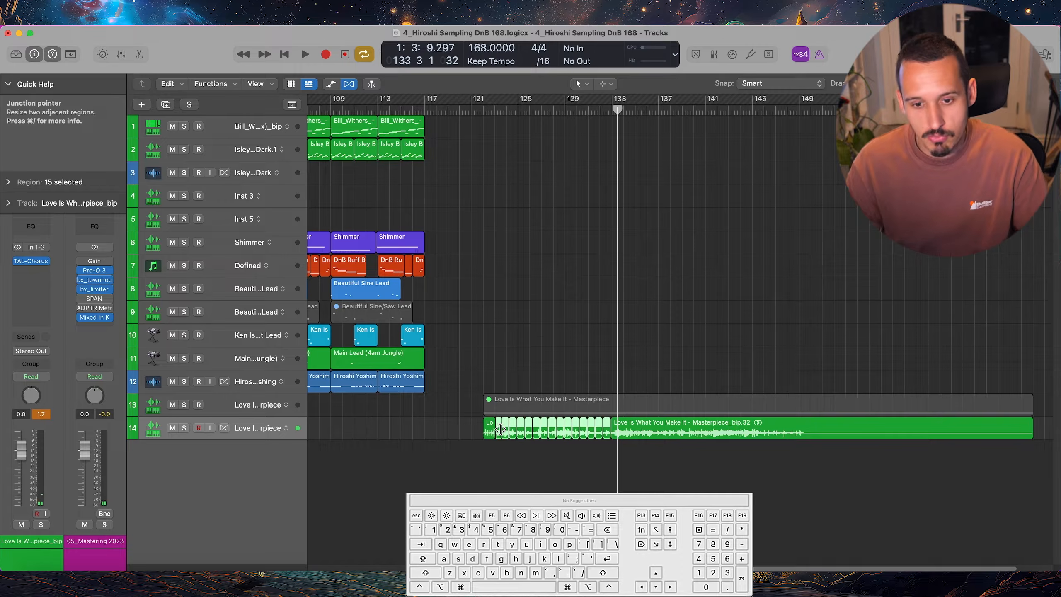
click(549, 386)
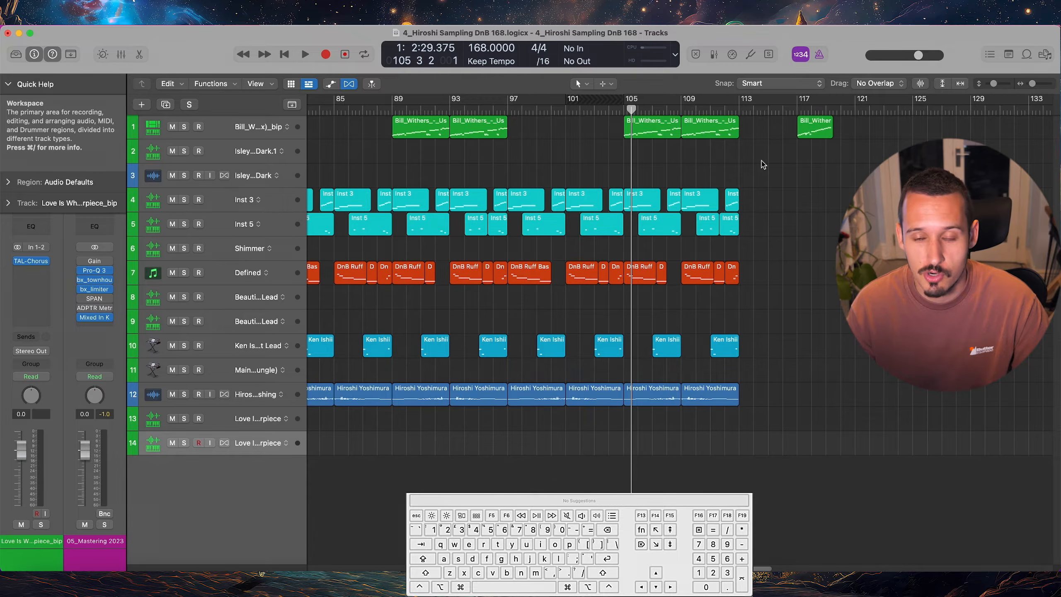
Set the cycle range to match the Bill Withers region at bar 117, rounded to whole bars
click(815, 132)
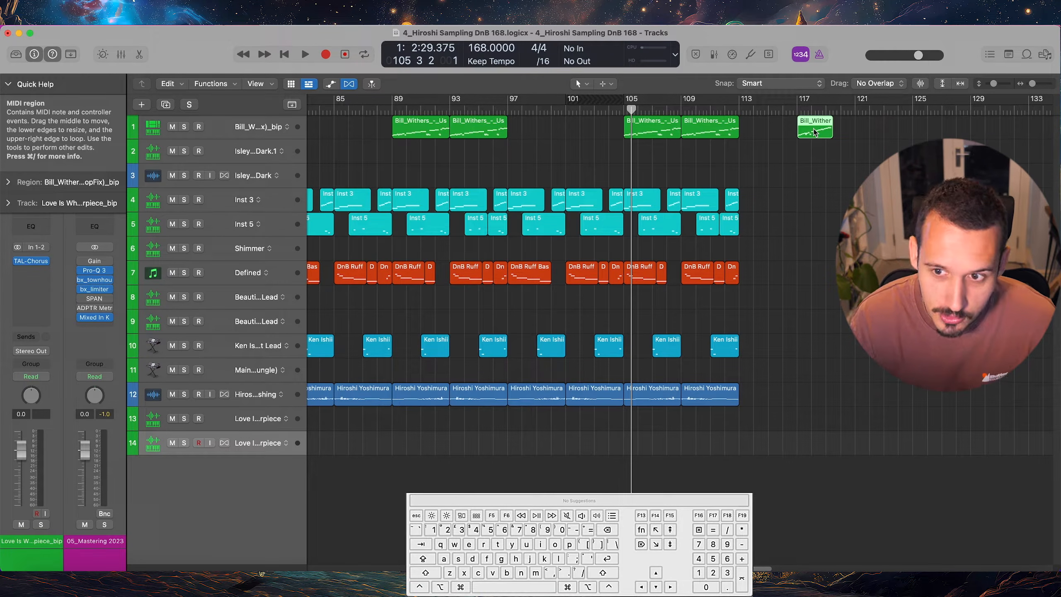
key(super+u)
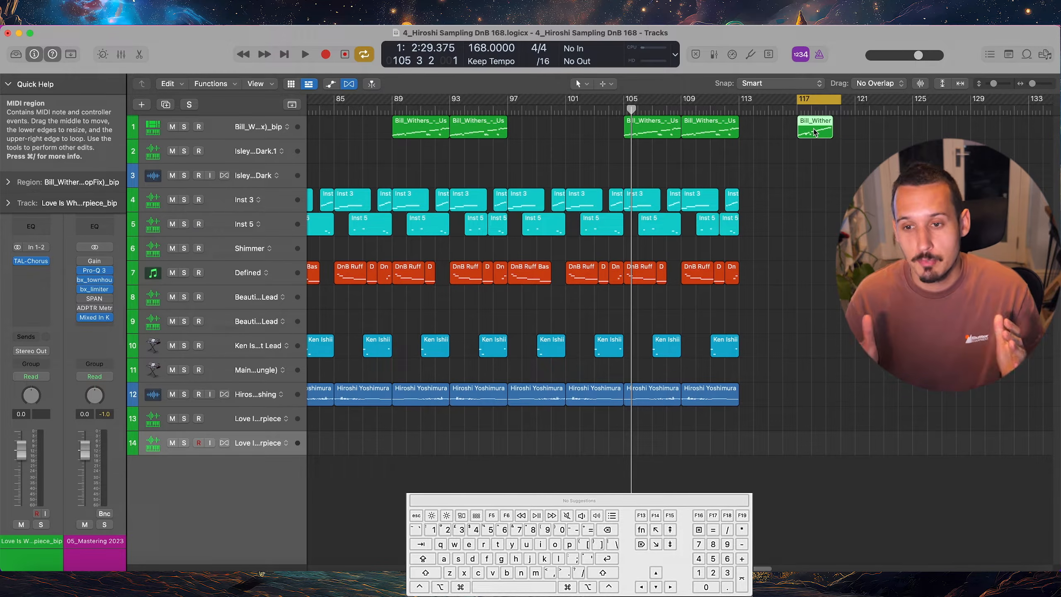
key(super+u)
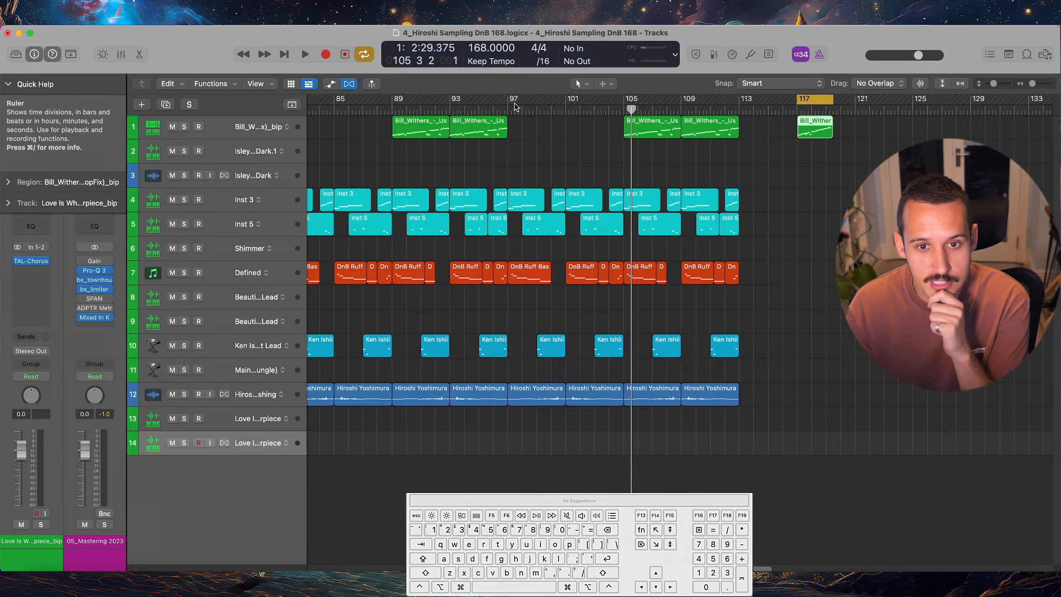
Set the cycle range to bars 97 to 113, and replace it with a skip cycle over bars 101 to 105
drag(509, 104, 739, 105)
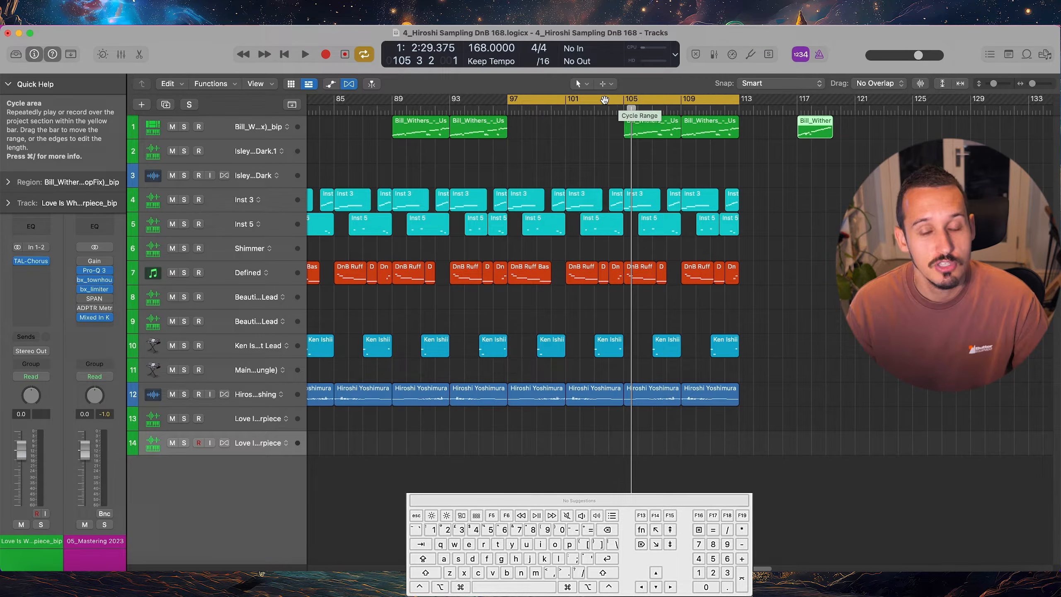
drag(567, 104, 625, 106)
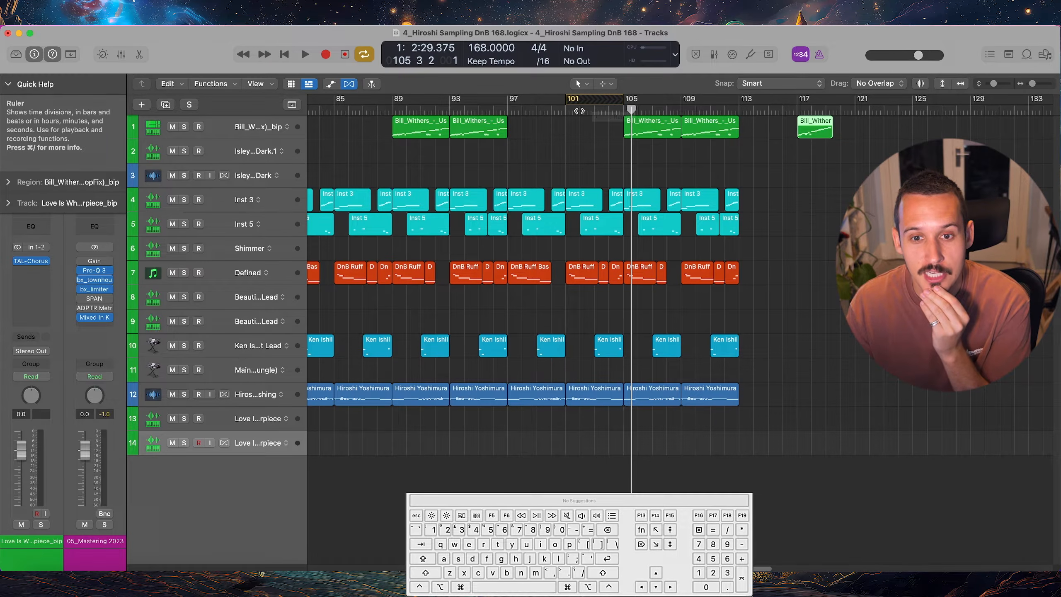
Play the arrangement from bar 97 across the skip cycle area and stop playback
double_click(507, 111)
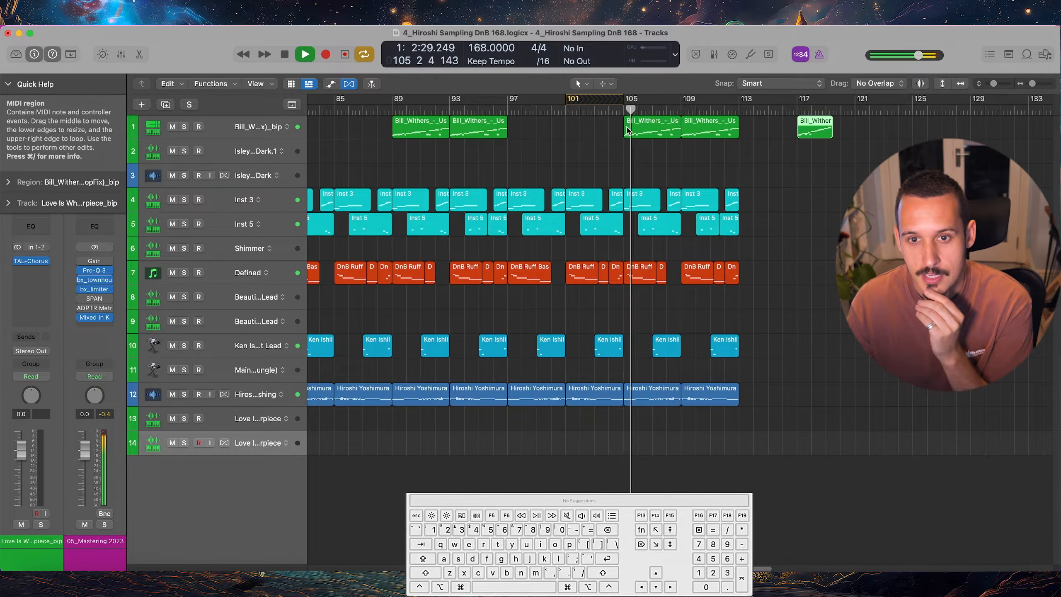
key(space)
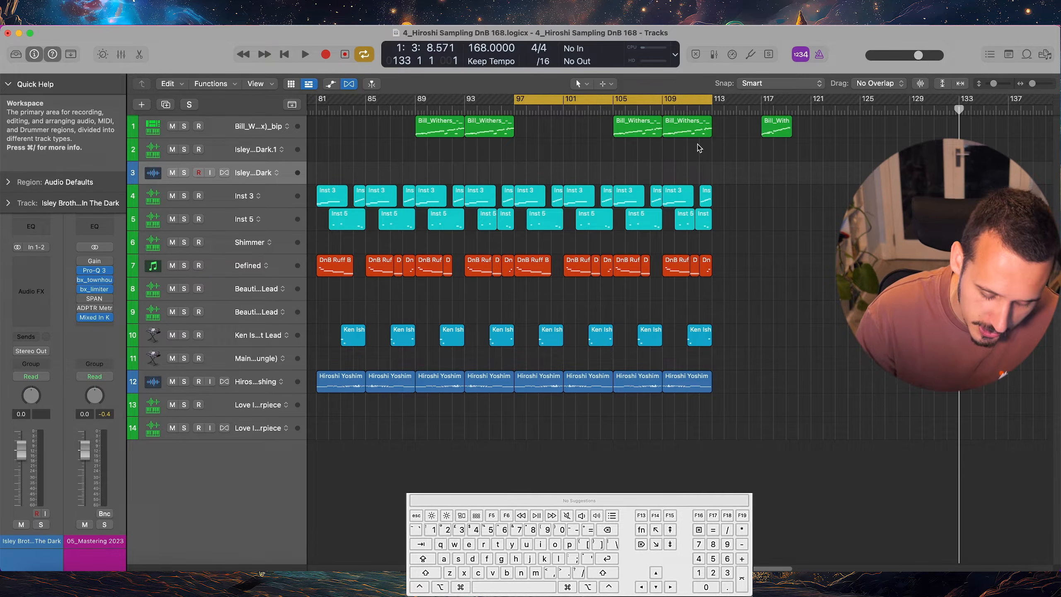
Select all regions inside the cycle range, once for bars 97 to 113 and again for bars 89 to 101
key(shift+l)
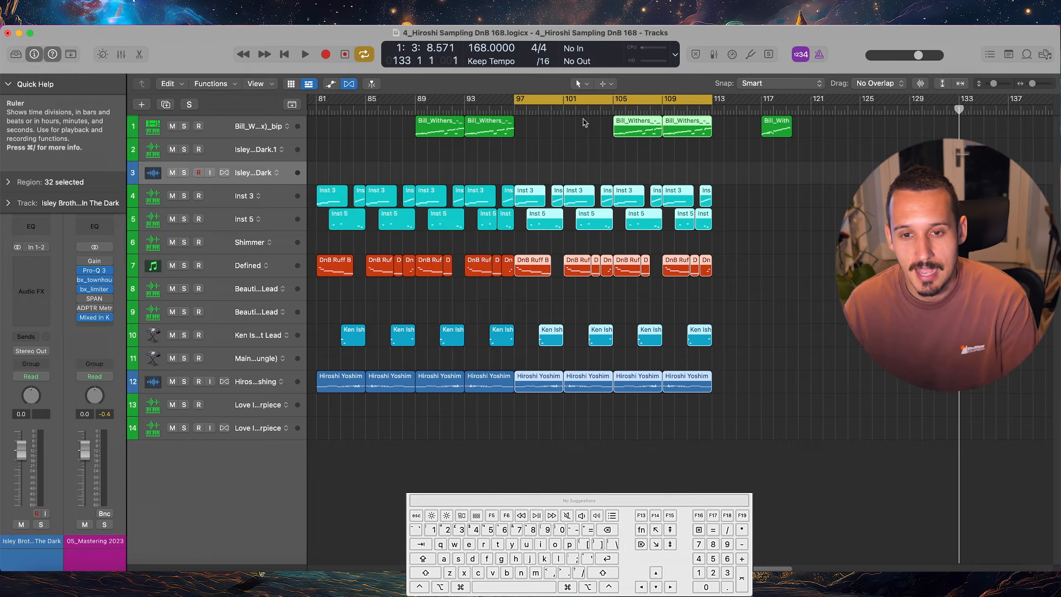
drag(415, 104, 562, 109)
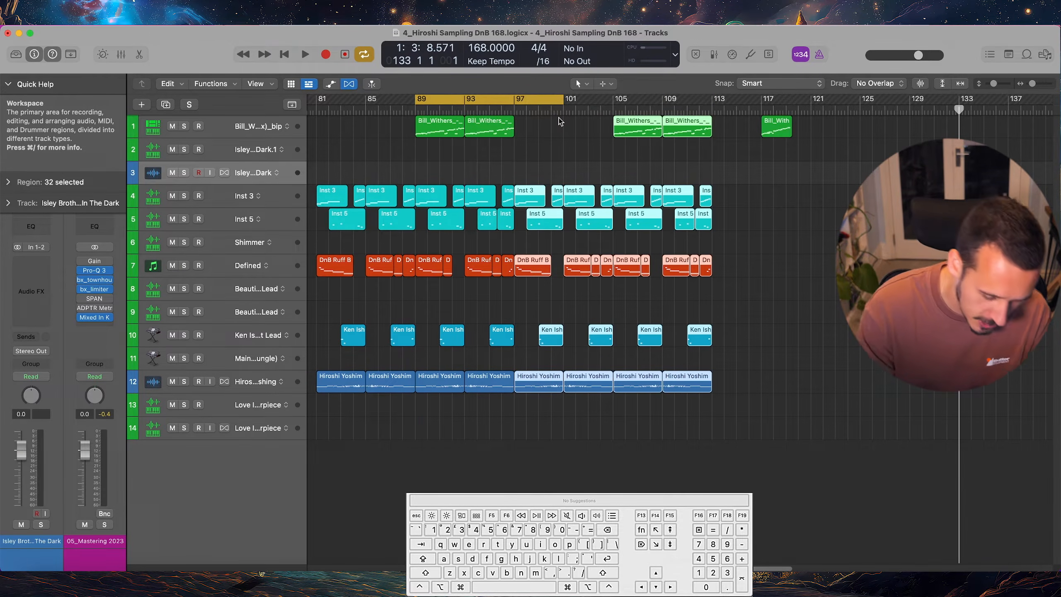
key(shift+l)
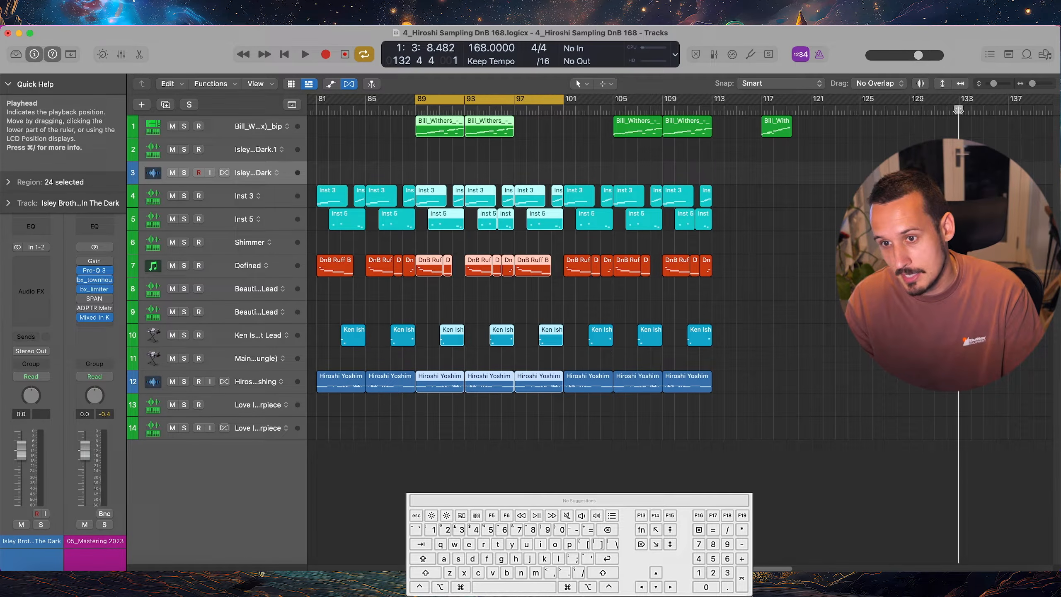
Try pasting a copy of the selected regions at the playhead near bar 133
key(super+c)
key(super+v)
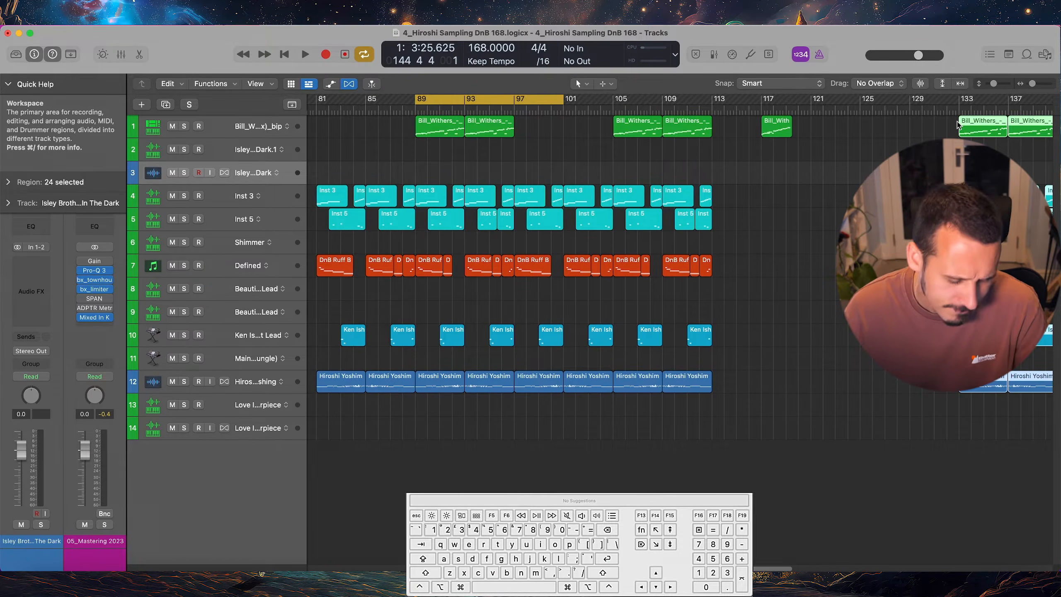
key(super+z)
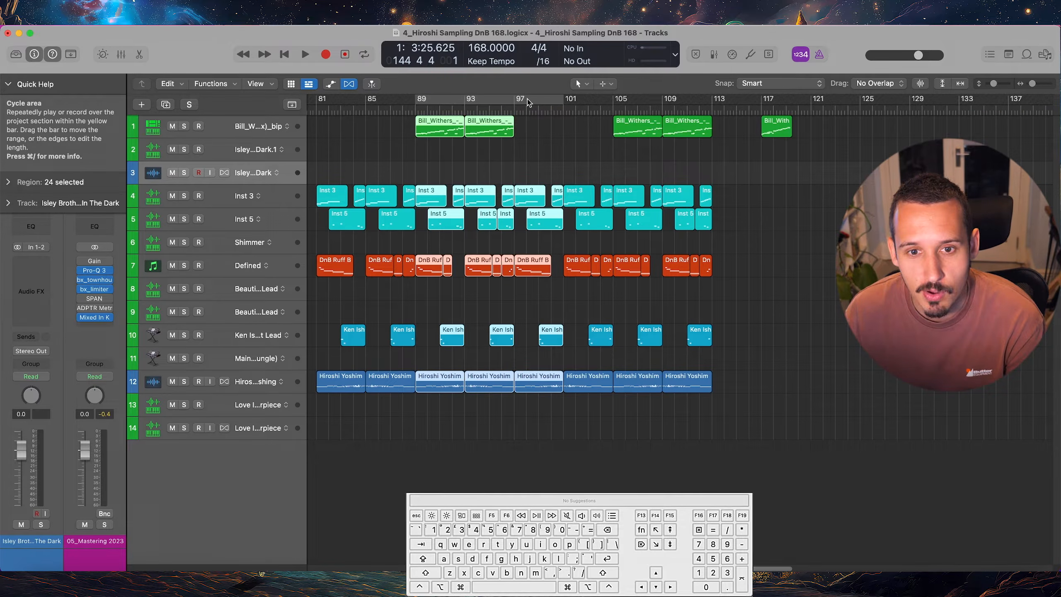
Set the cycle range to bars 101 to 109 and select its regions on Inst 3, Inst 5, Defined, Ken Ishii Lead and Hiroshi Yoshimura tracks
click(600, 99)
drag(568, 103, 663, 100)
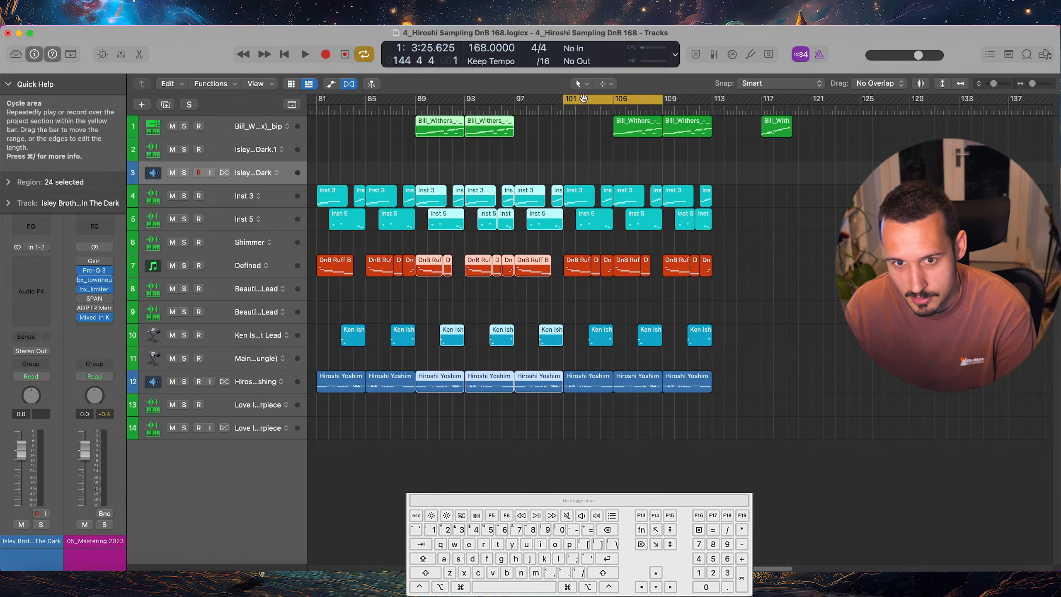
click(251, 192)
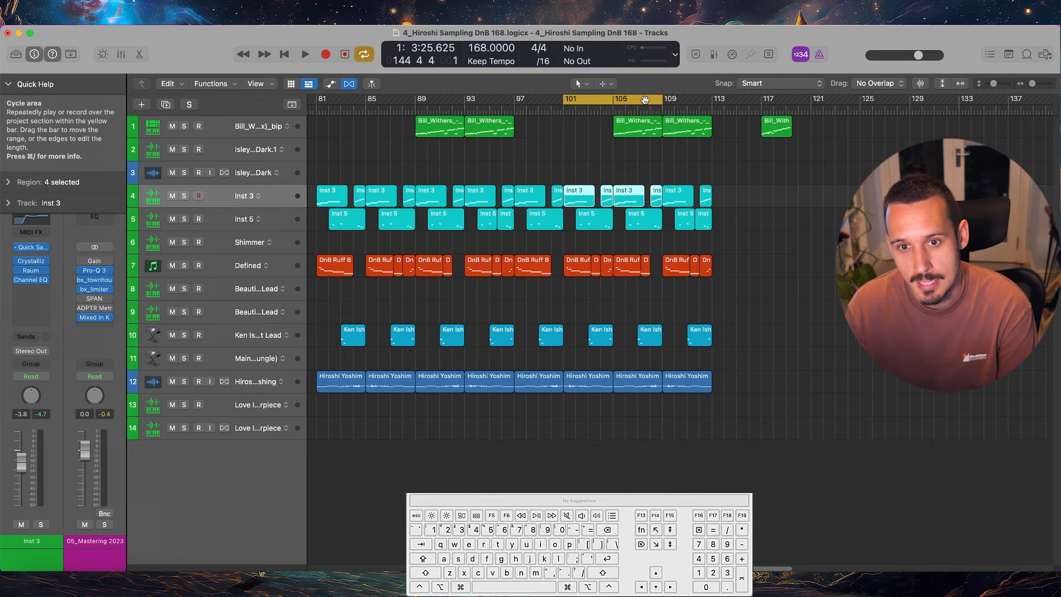
shift+click(246, 221)
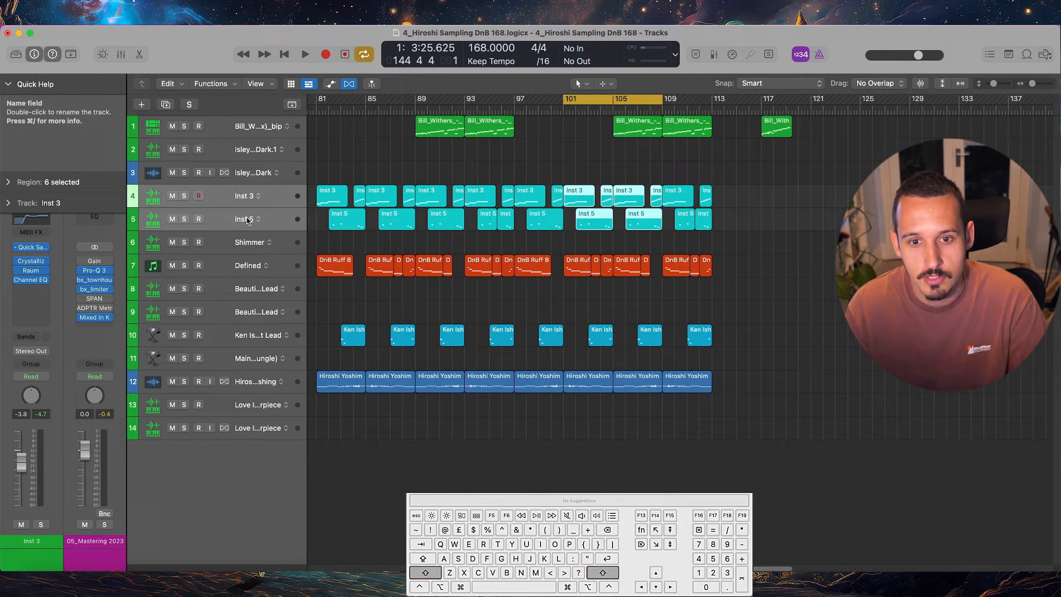
super+click(246, 266)
super+click(248, 335)
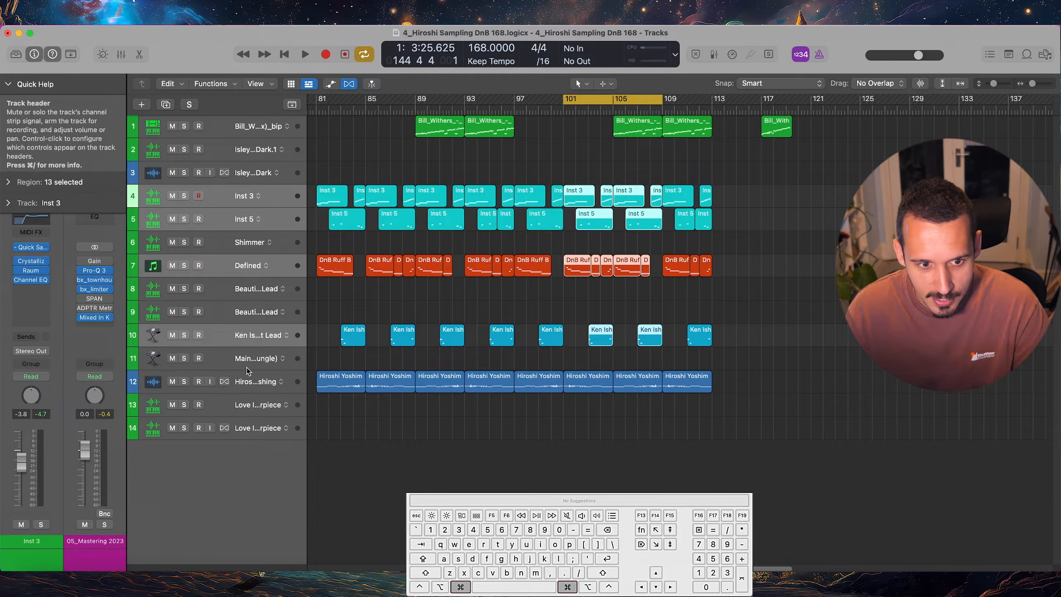
super+click(247, 385)
Try pasting a copy of the selected regions at bar 125
key(super+c)
click(860, 110)
key(super+v)
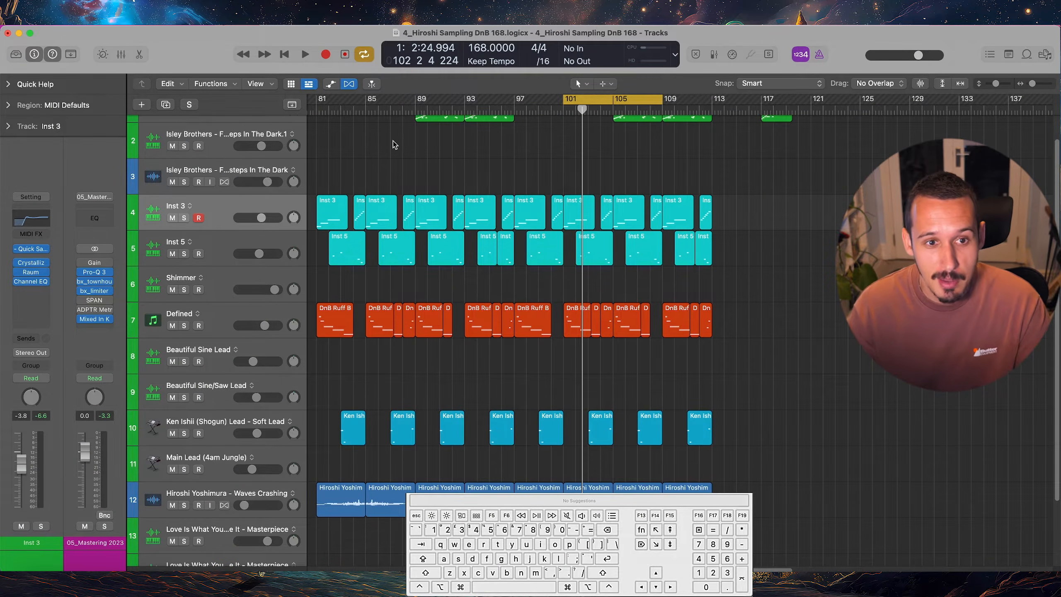
Make sure Autoselect Automation Parameter in Read Mode is enabled, and show automation on the tracks
mouse_move(233, 26)
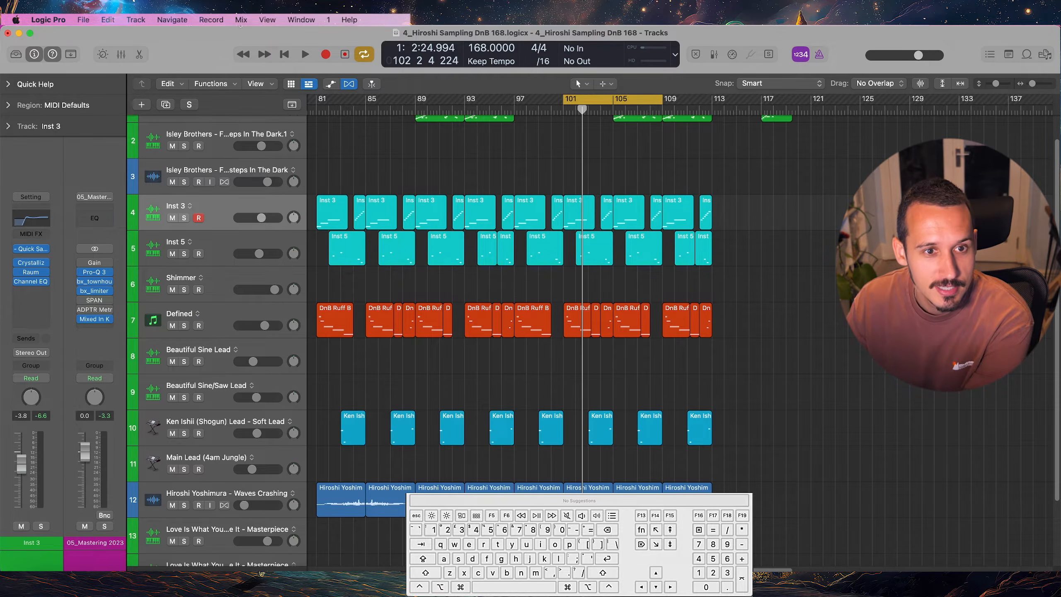
click(241, 19)
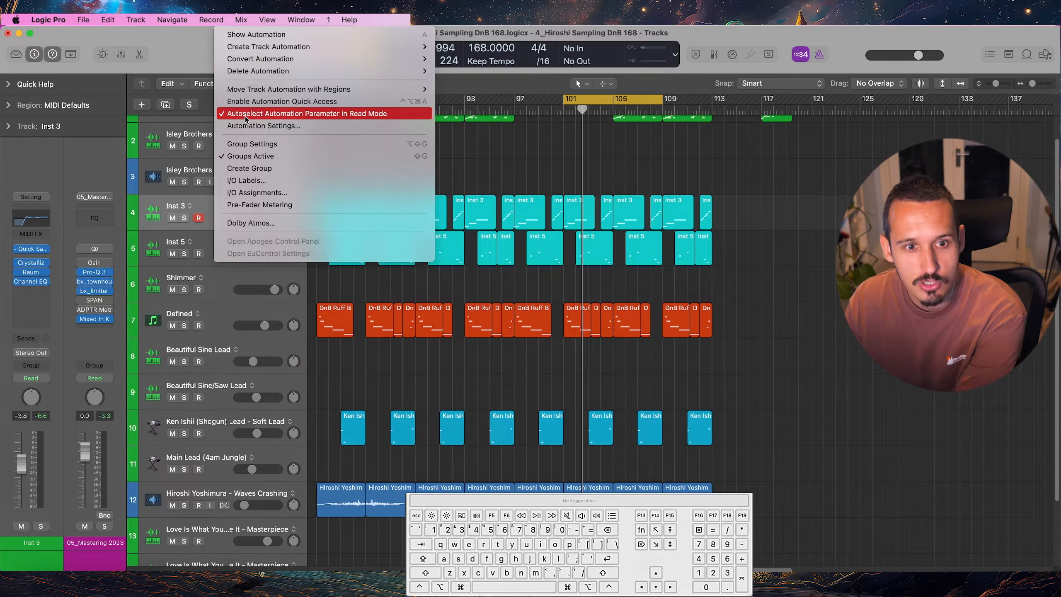
click(357, 117)
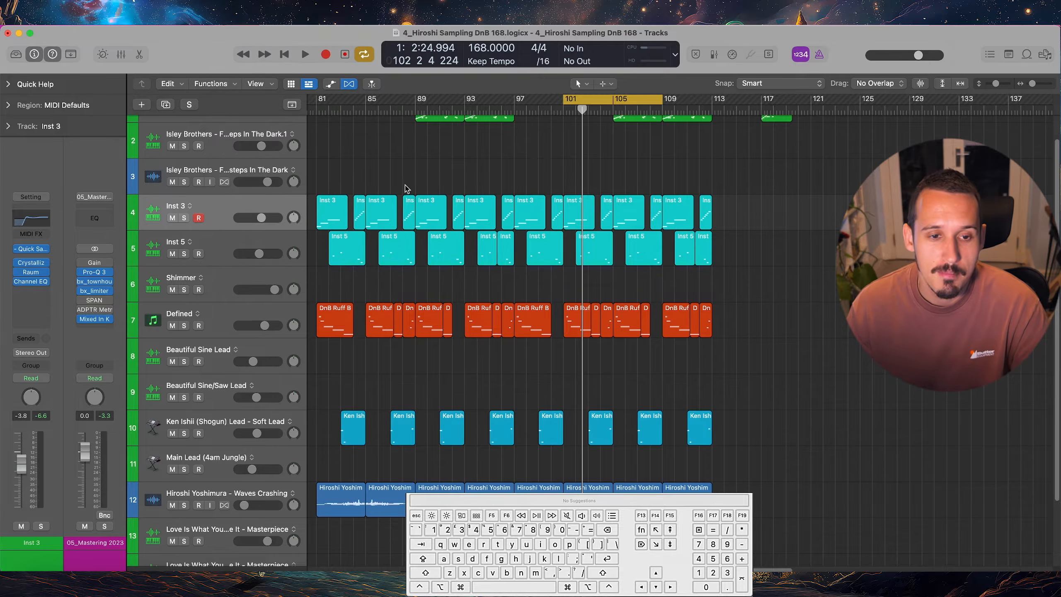
key(a)
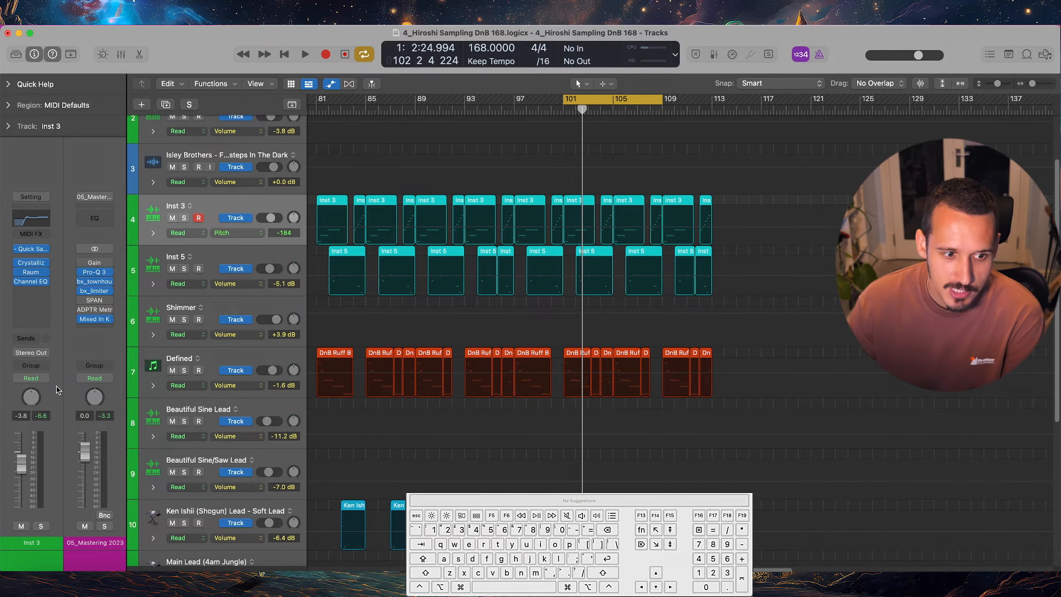
click(33, 378)
click(56, 379)
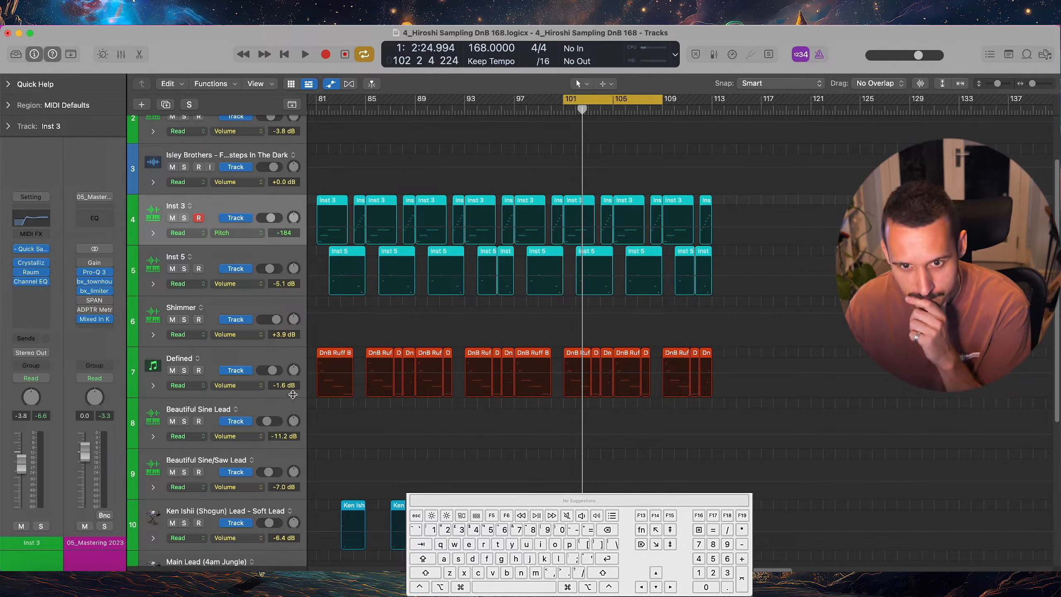
Open the Raum plug-in on Inst 3 and bring its Mix and Decay parameters up in the track's automation lane
mouse_move(36, 277)
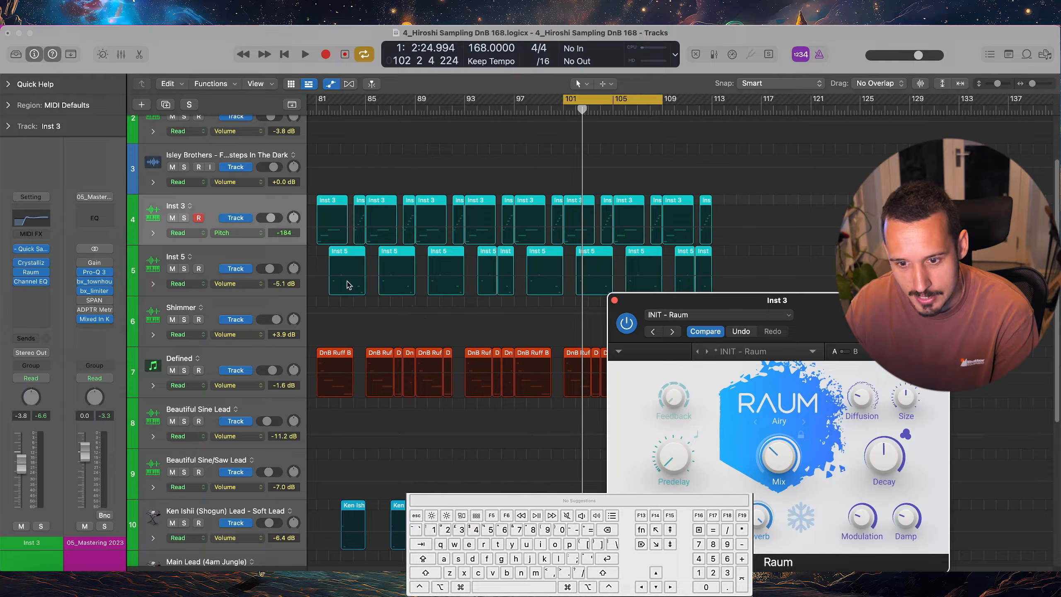
click(761, 455)
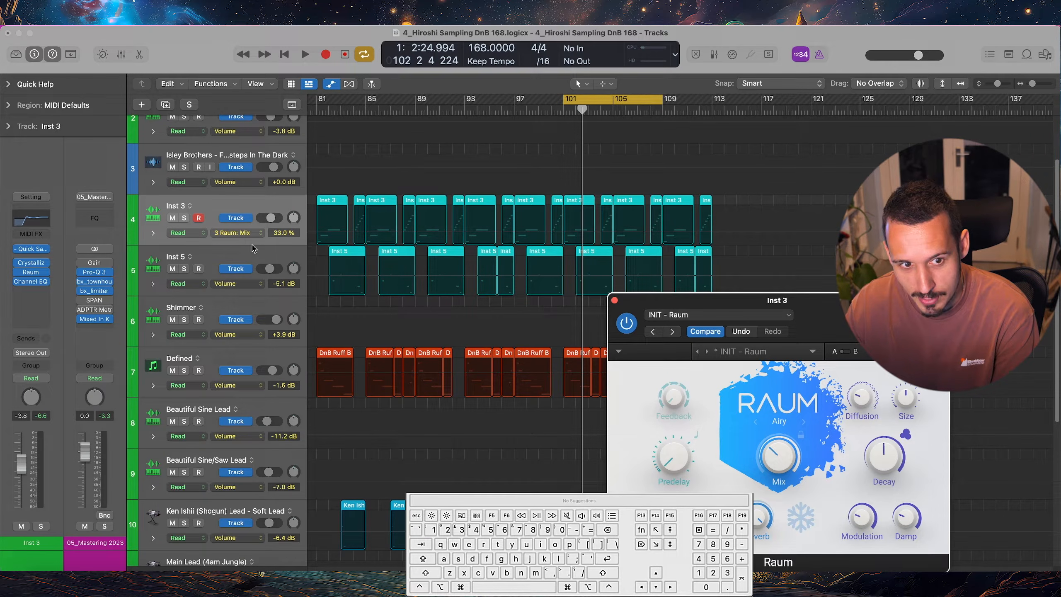
click(881, 464)
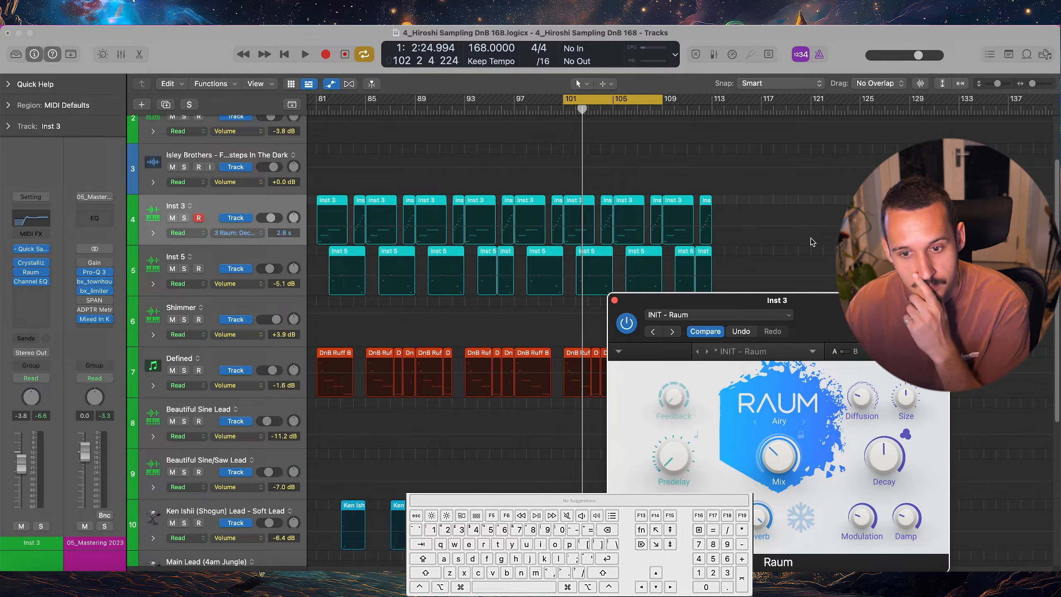
Add Raum Decay automation points on Inst 3 between about bars 101 and 106, and adjust the curve between them
click(580, 228)
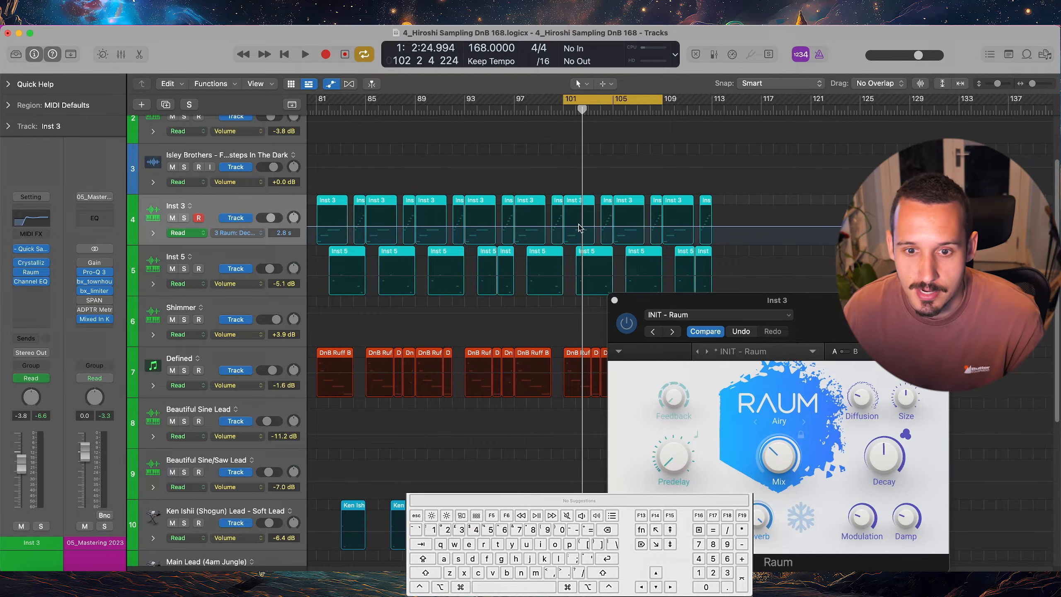
click(563, 226)
click(630, 227)
drag(631, 227, 595, 217)
Switch the Inst 3 lane to Raum Mix and add automation points at 33.0 % between about bars 101 and 107
click(782, 455)
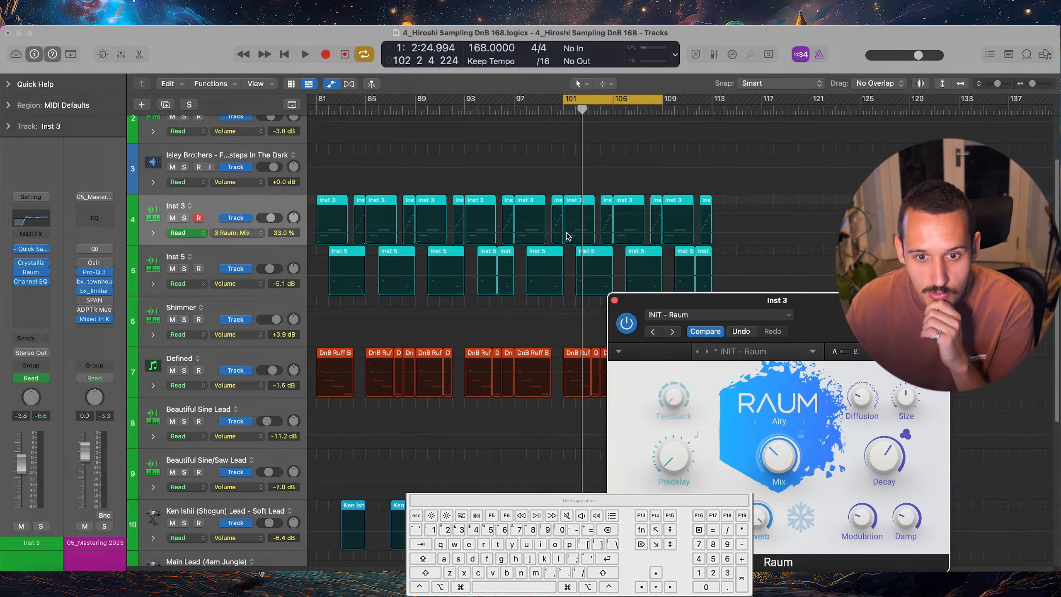
click(567, 237)
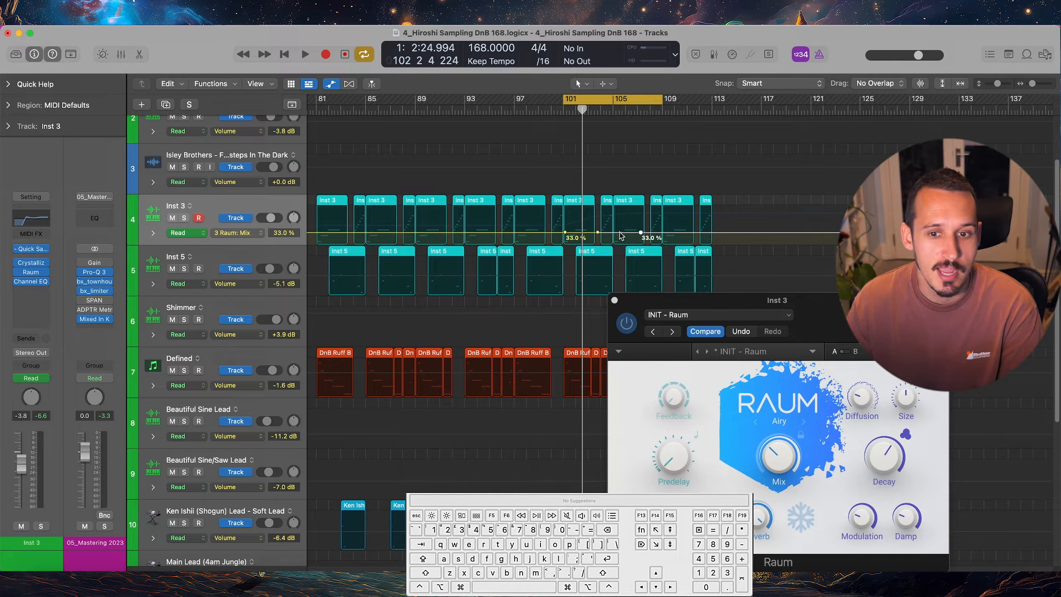
Browse the Raum parameters available for automation on Inst 3, keeping Mix as the displayed one
click(255, 233)
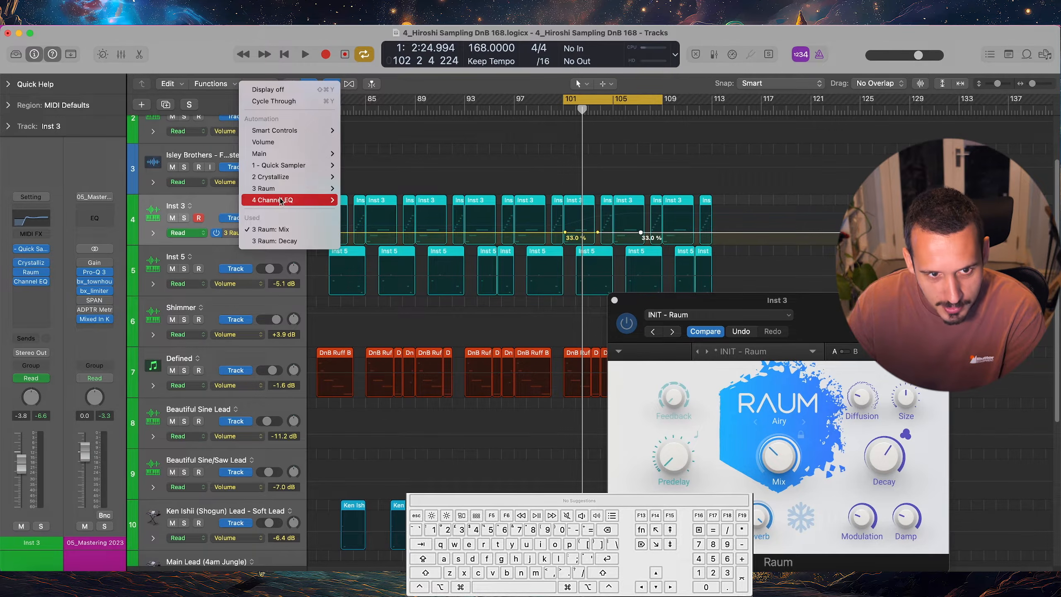
mouse_move(276, 189)
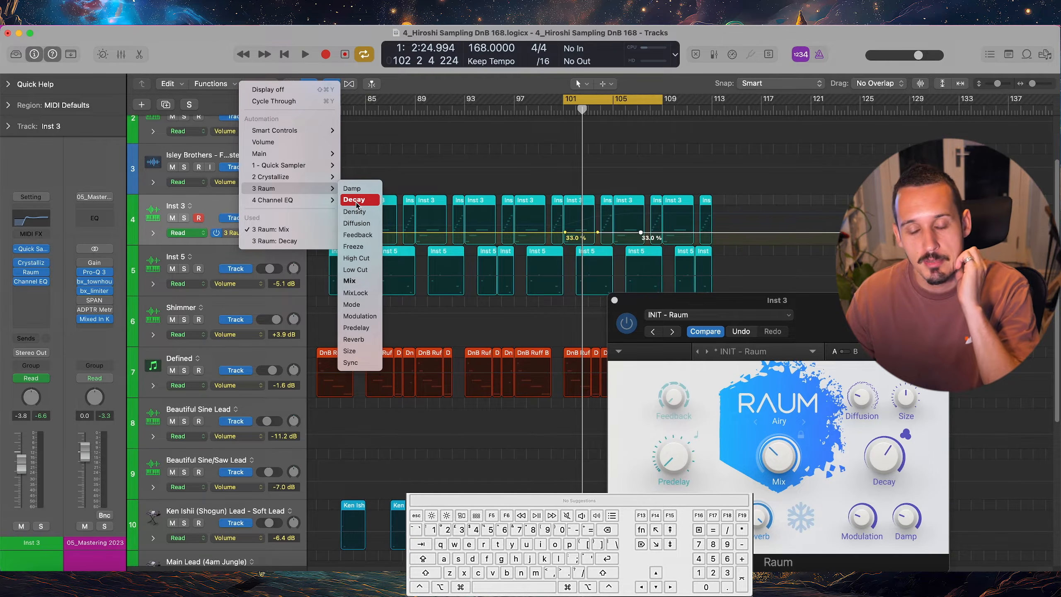
click(683, 308)
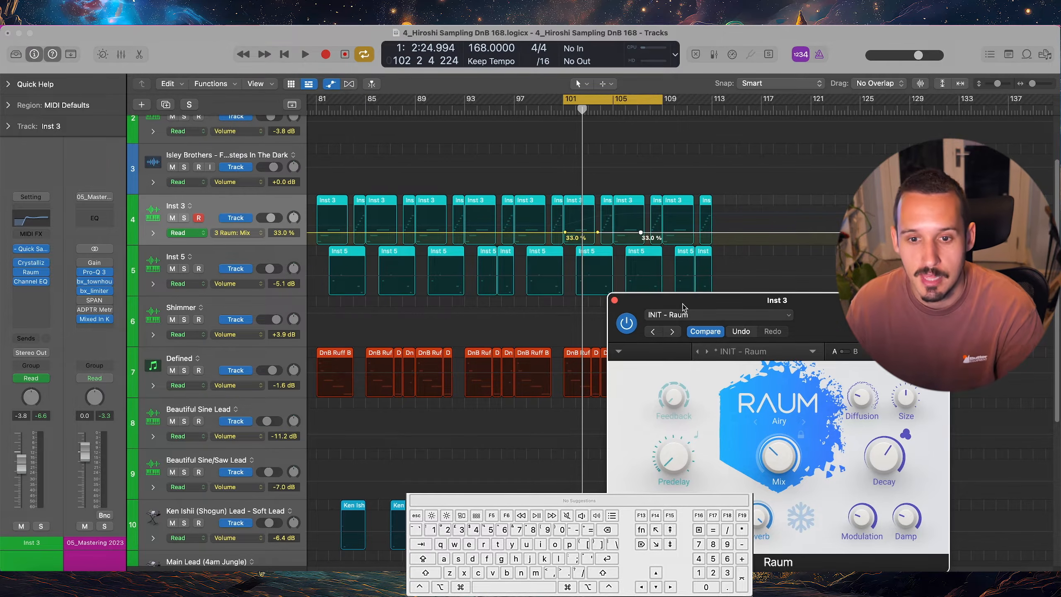
Raise the Raum Mix automation on Inst 3 to about 68.6 % and 65.9 % between about bars 94 and 100
drag(546, 218, 475, 233)
click(519, 233)
click(489, 232)
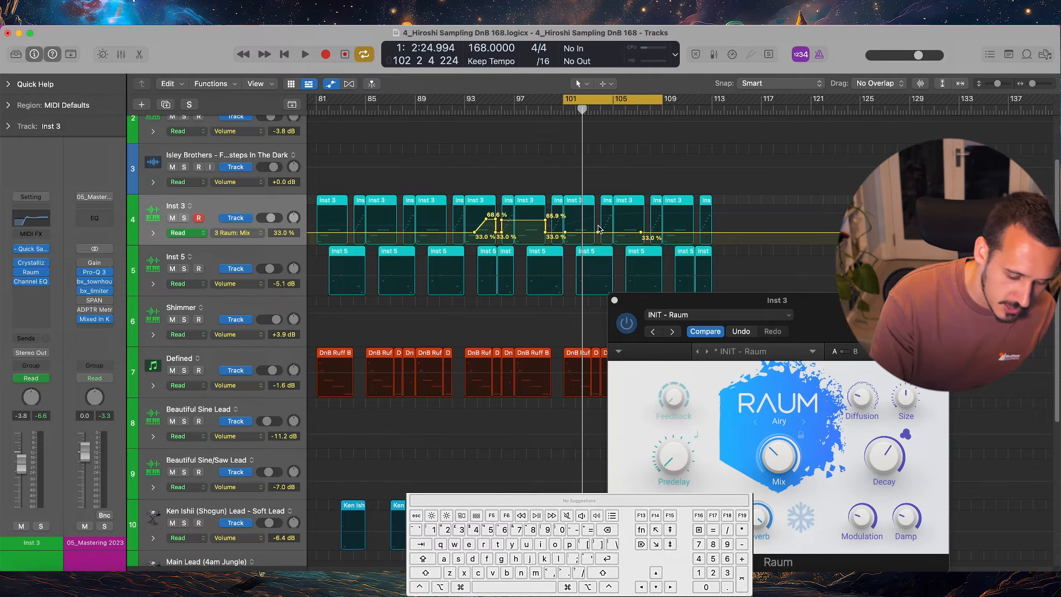
Cycle the Inst 3 lane through its used automation parameters, Raum Mix and Raum Decay, and check them in the parameter list
key(super+z)
key(super+z)
key(super+y)
key(super+y)
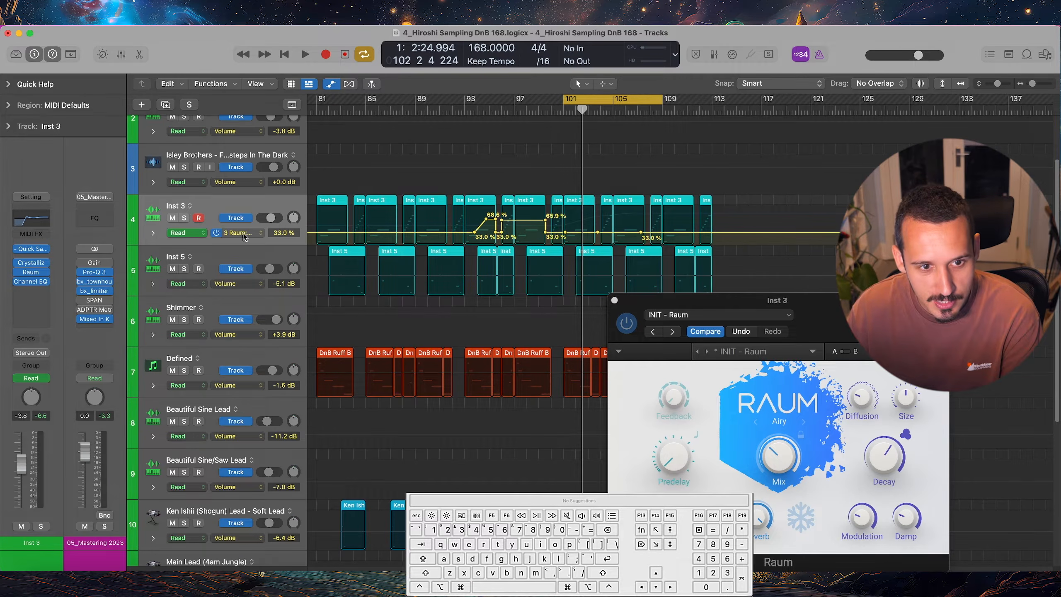
click(244, 233)
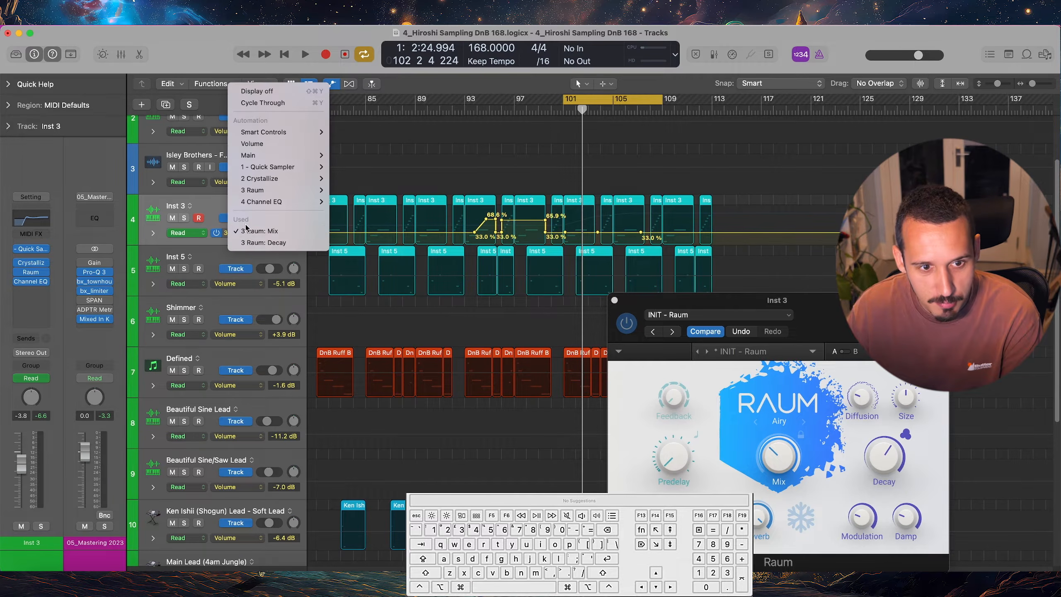
click(213, 211)
key(super+y)
key(super+y)
key(super+y)
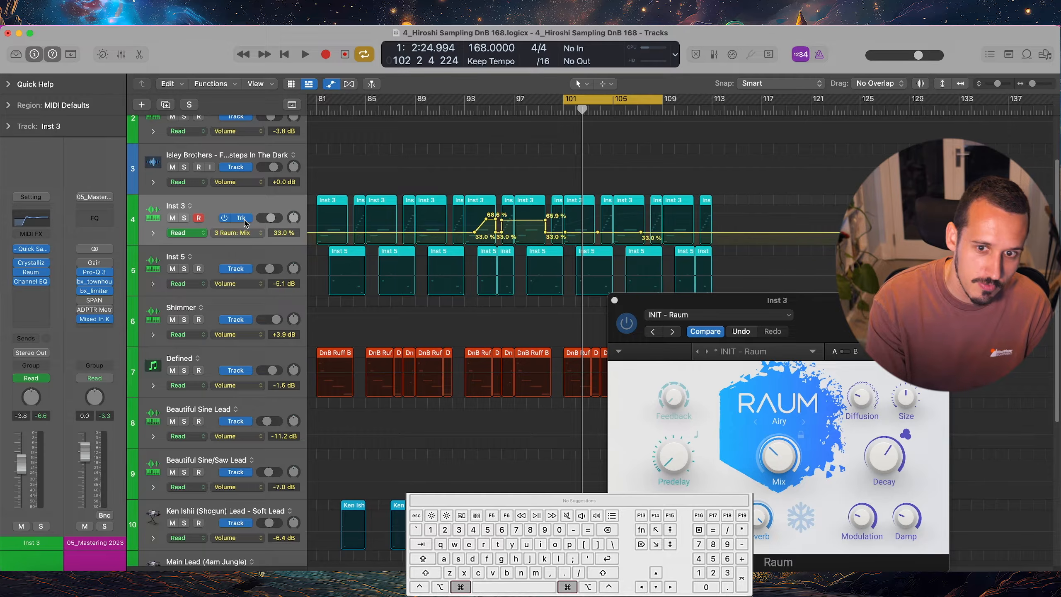
key(super+y)
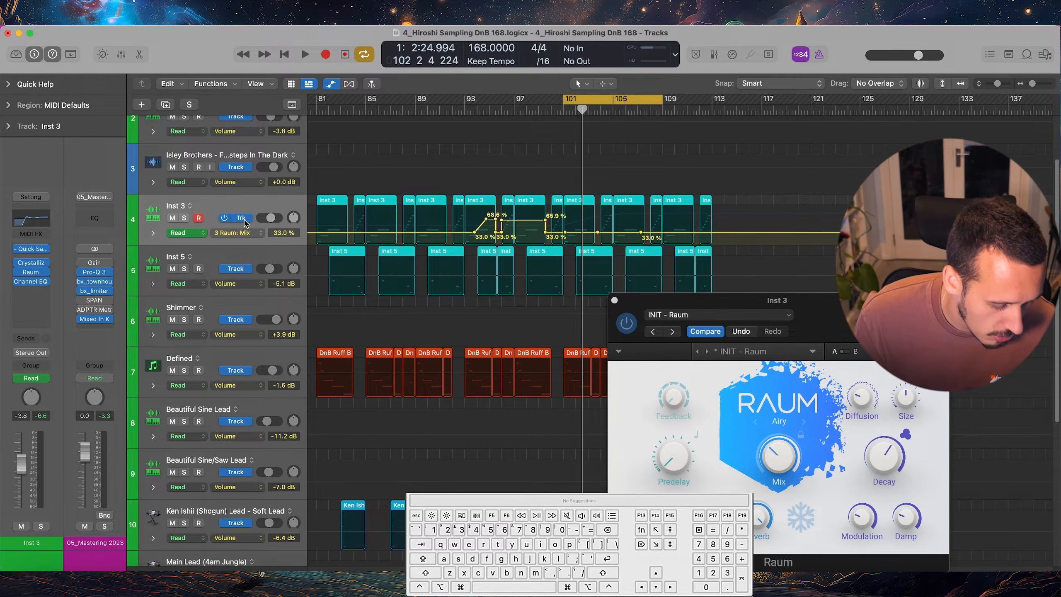
Delete the Raum Mix and Raum Decay automation from the Inst 3 track
key(ctrl+super+BackSpace)
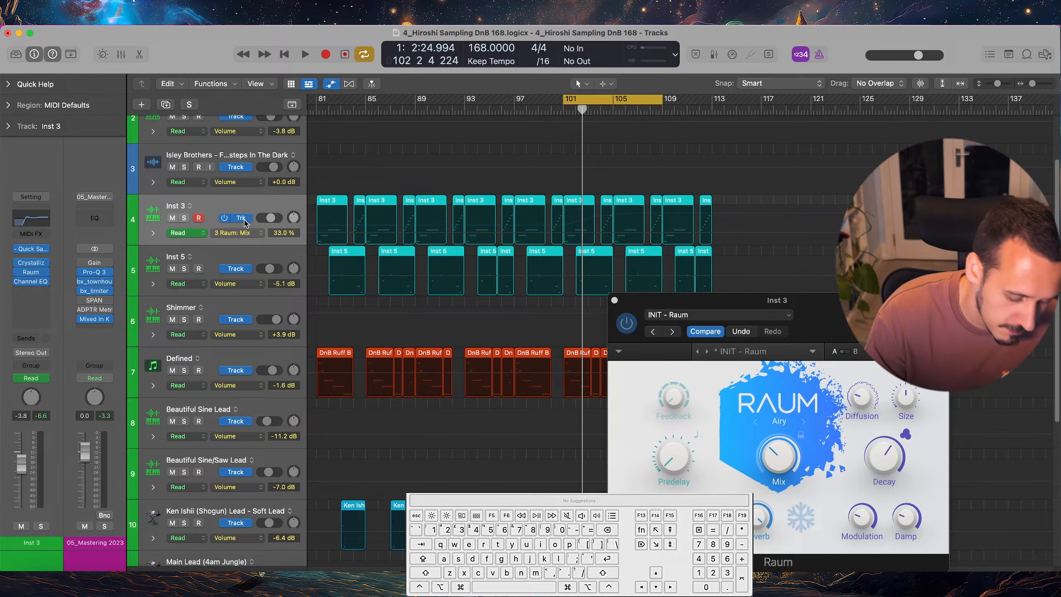
key(super+apostrophe)
key(ctrl+super+BackSpace)
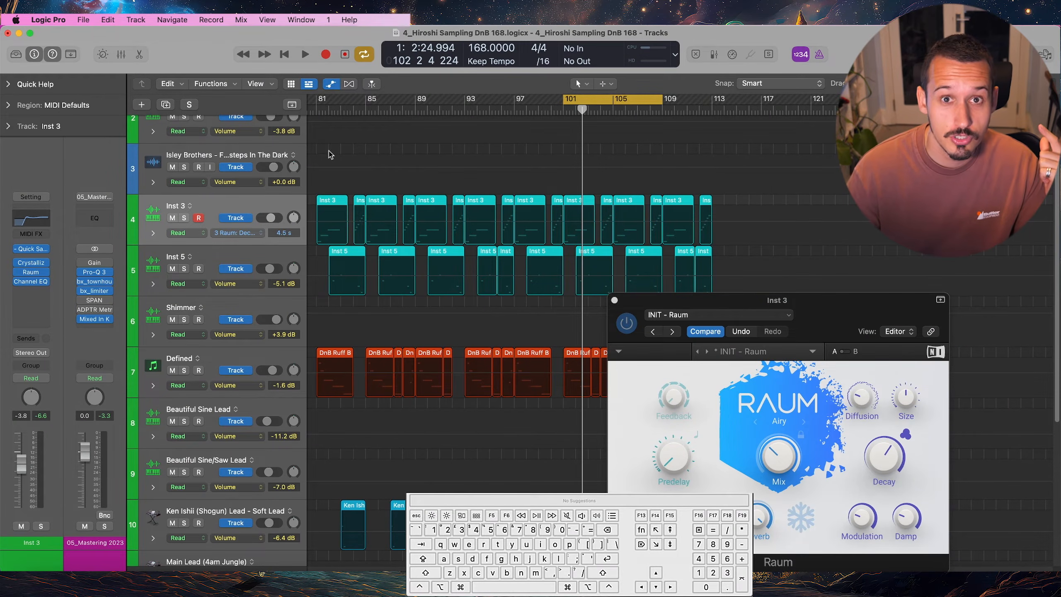
Check the Autoselect Automation Parameter in Read Mode option, then open the Automation settings
click(241, 20)
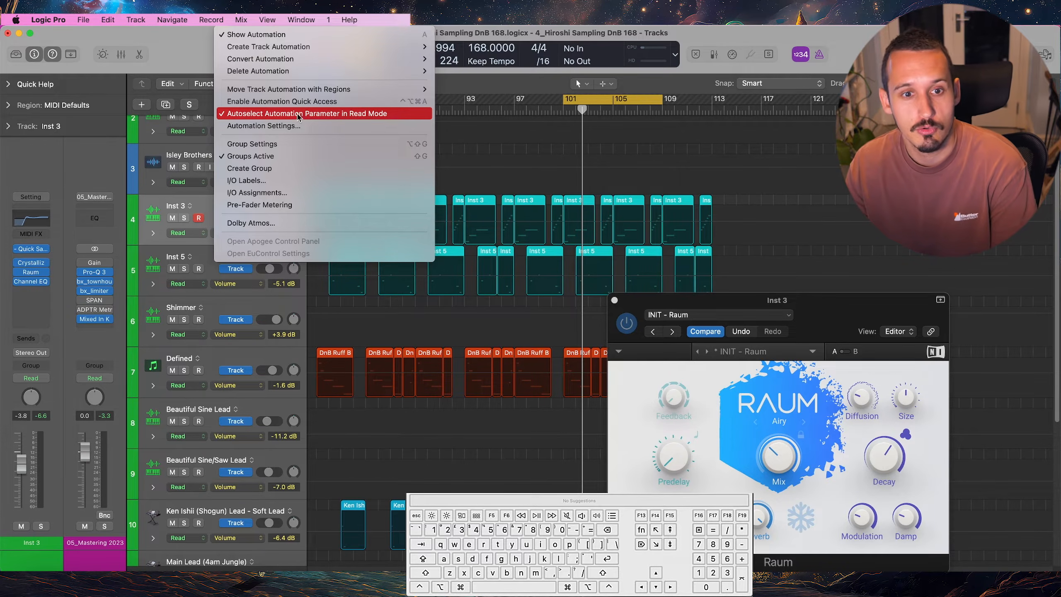
click(161, 59)
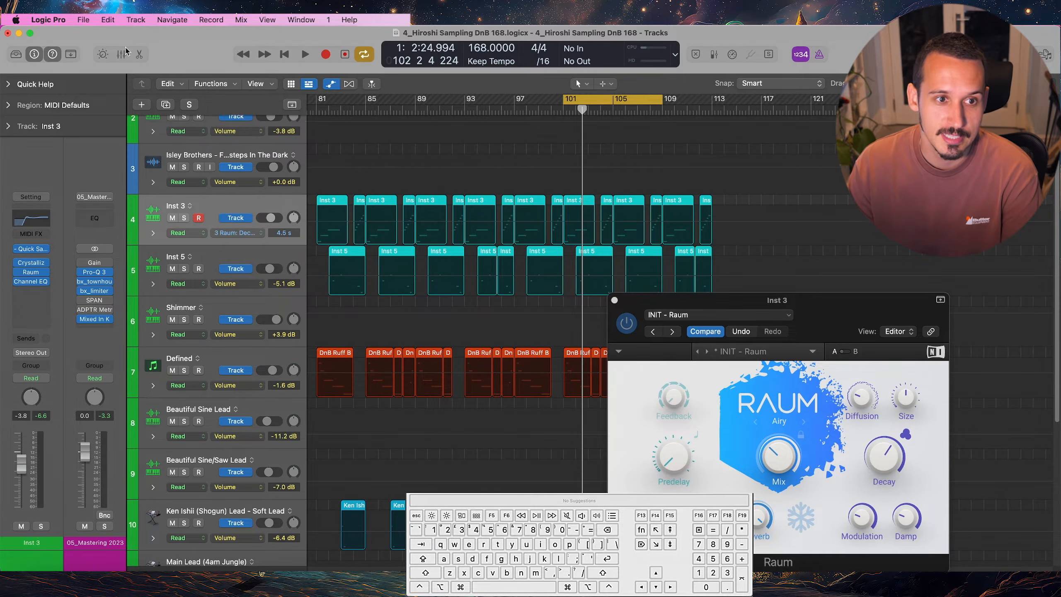
click(49, 22)
mouse_move(52, 53)
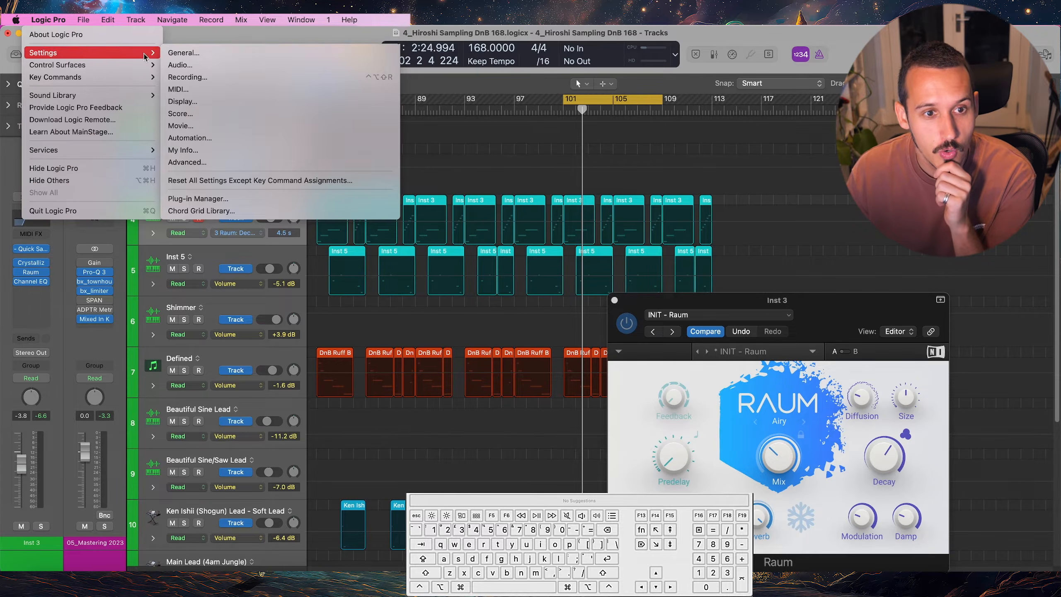
click(182, 53)
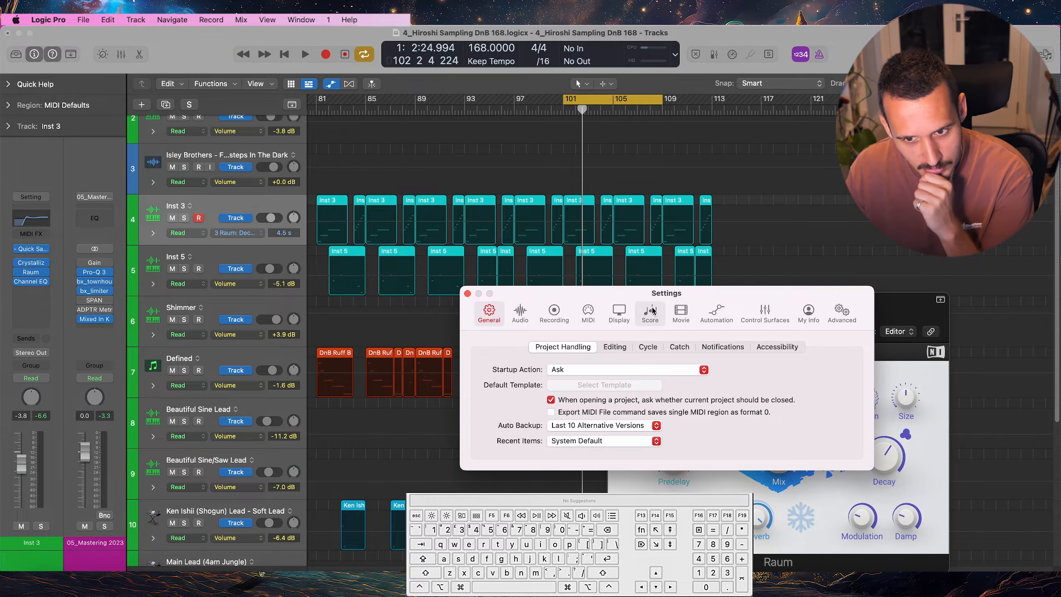
click(722, 313)
drag(742, 296, 650, 237)
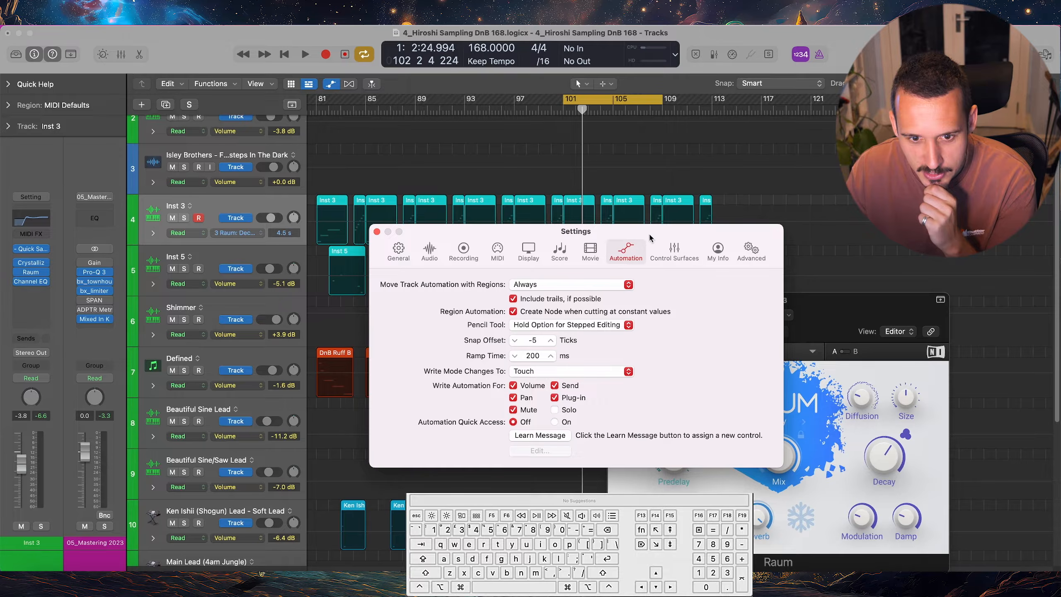
Assign a hardware controller knob or fader to Automation Quick Access using Learn Message, then close the settings
click(537, 436)
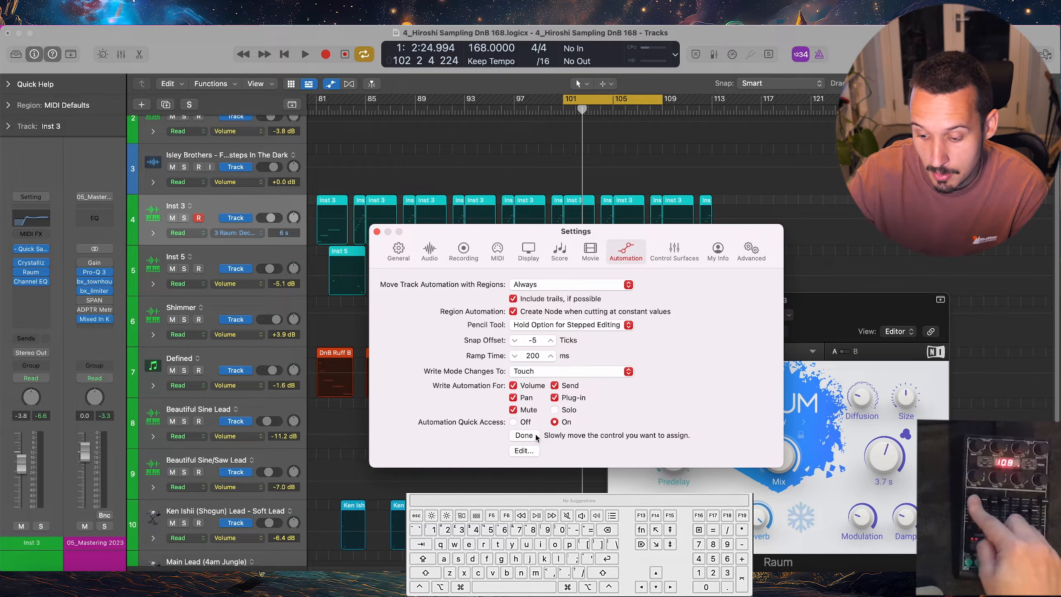
click(530, 436)
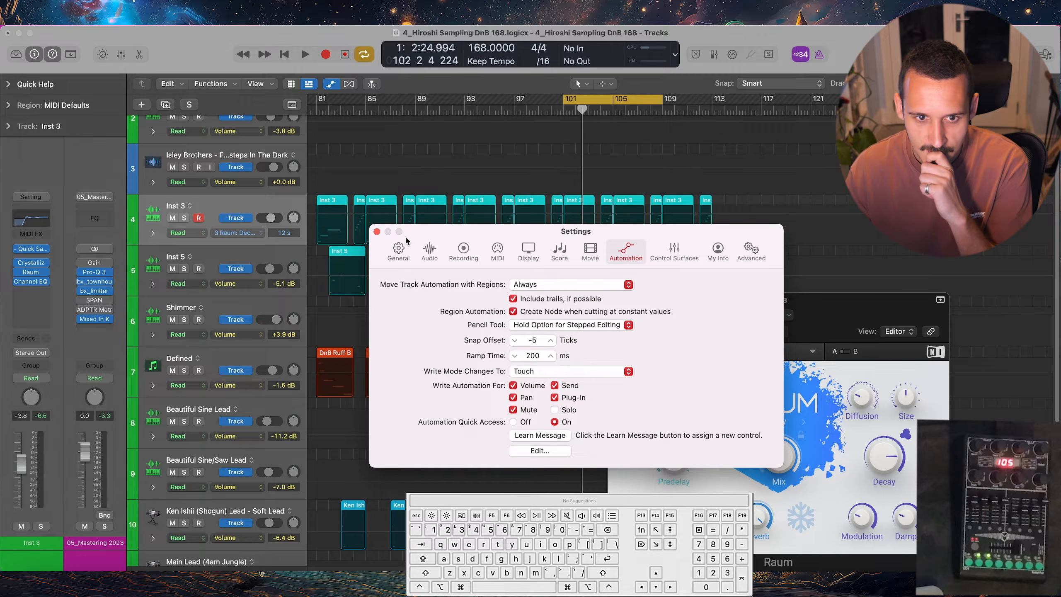
click(376, 232)
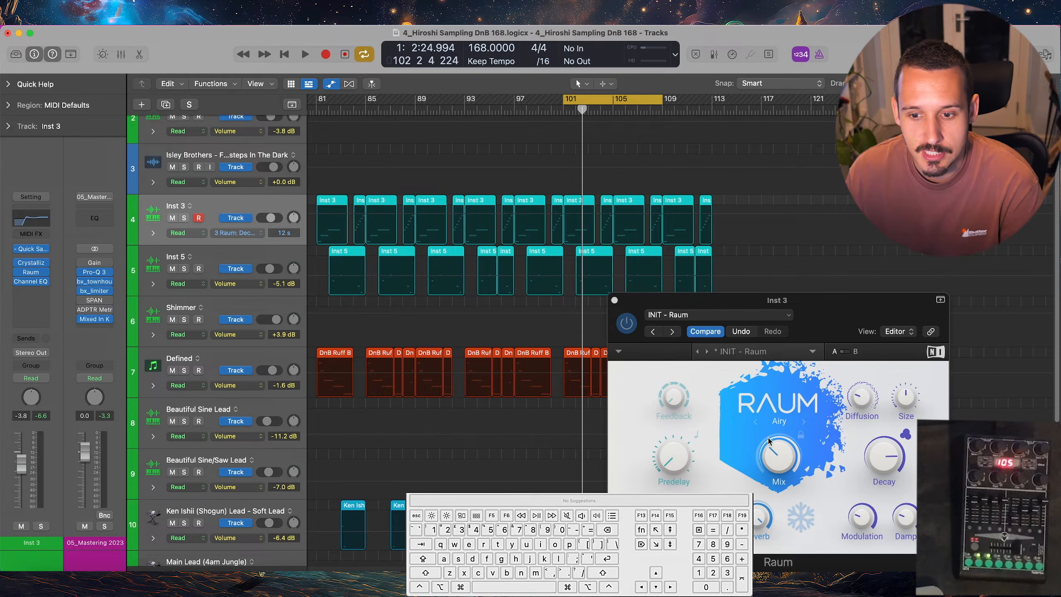
Alternate between Raum's Mix and Decay on Inst 3, adjusting each with the assigned hardware control
click(778, 455)
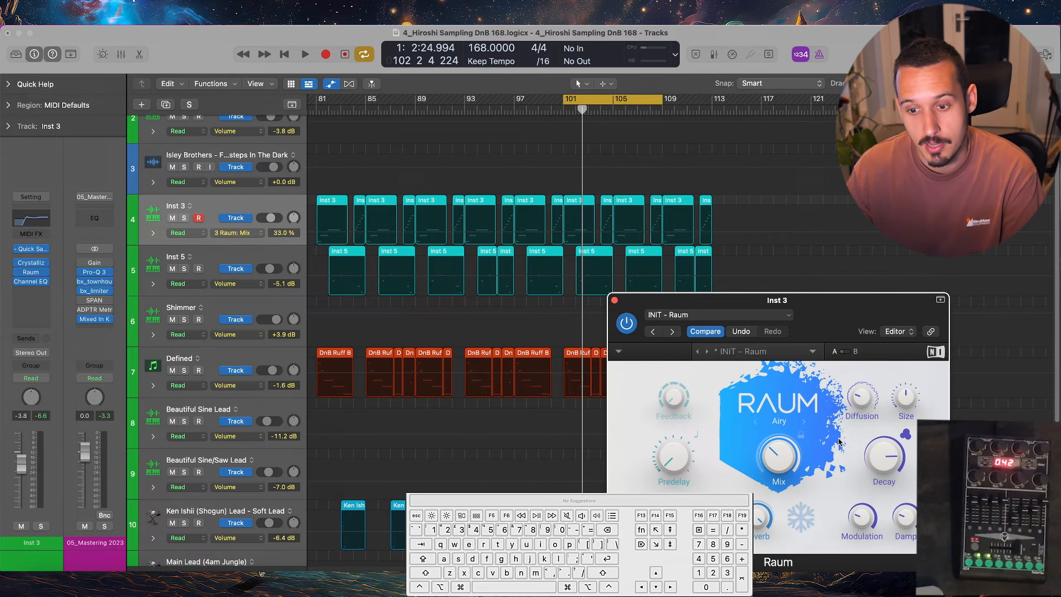
drag(885, 459, 881, 480)
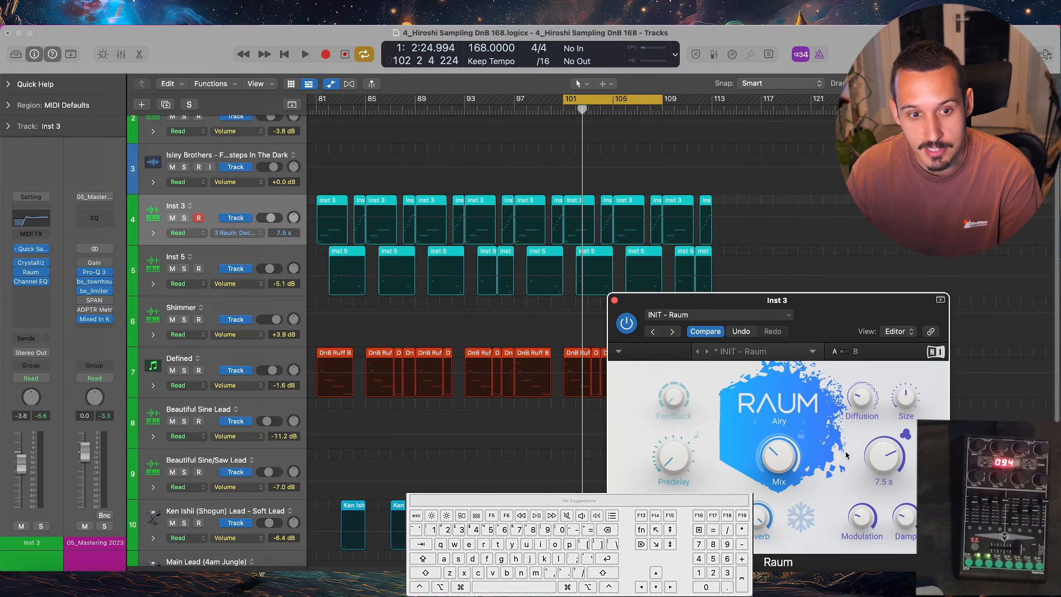
click(790, 462)
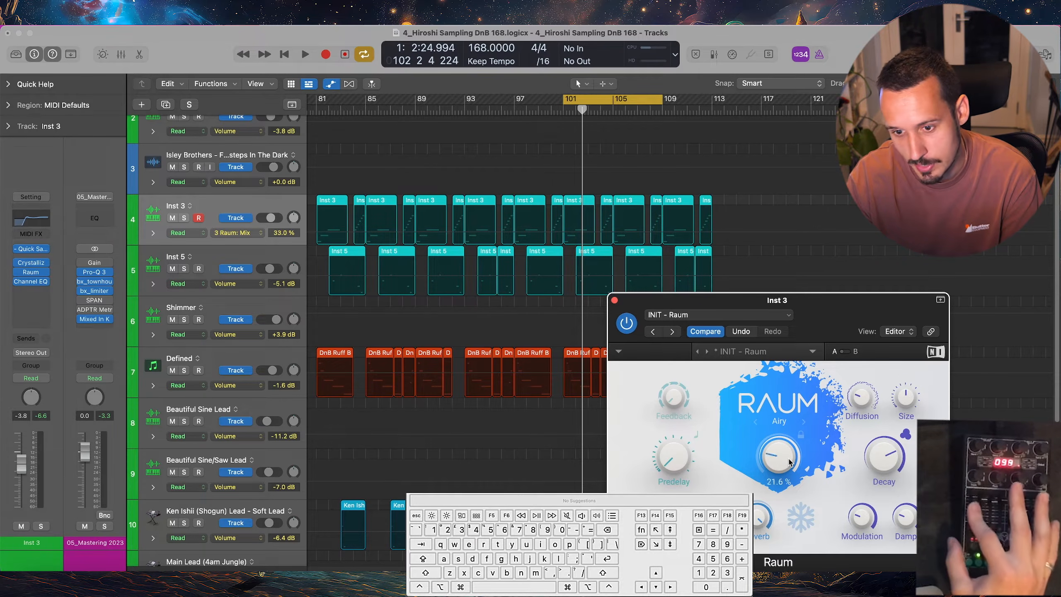
click(884, 459)
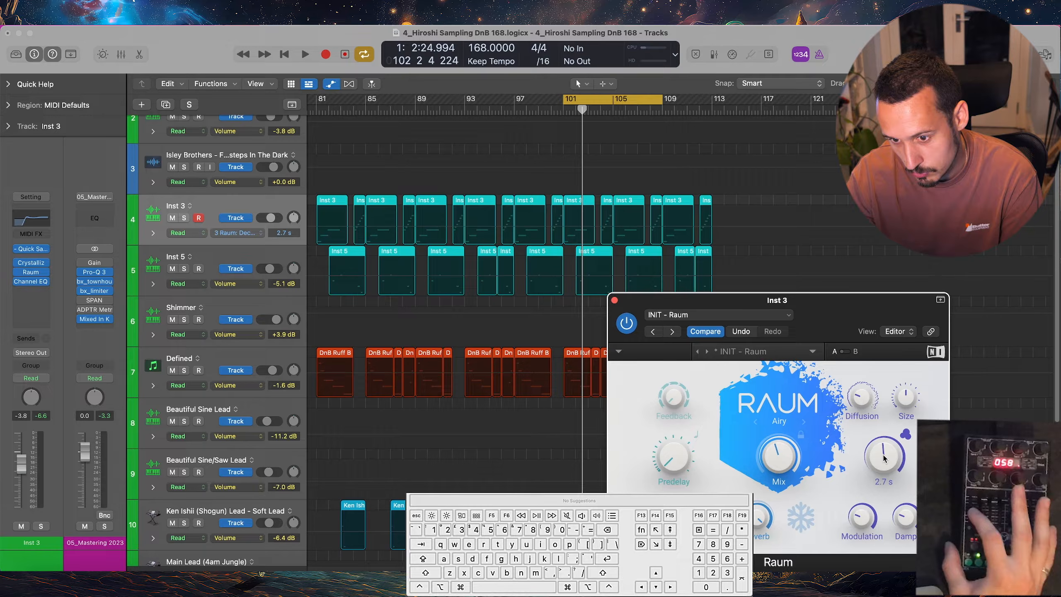
click(780, 461)
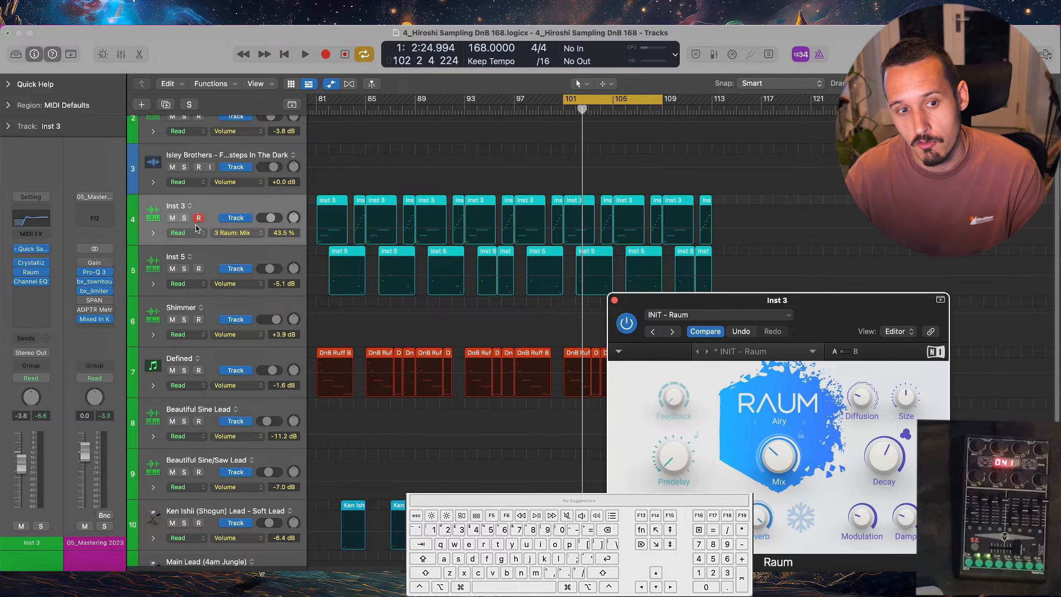
Solo Inst 3, set its automation mode to Latch and record Raum Mix automation from about bar 101 to 107
click(184, 218)
mouse_move(771, 457)
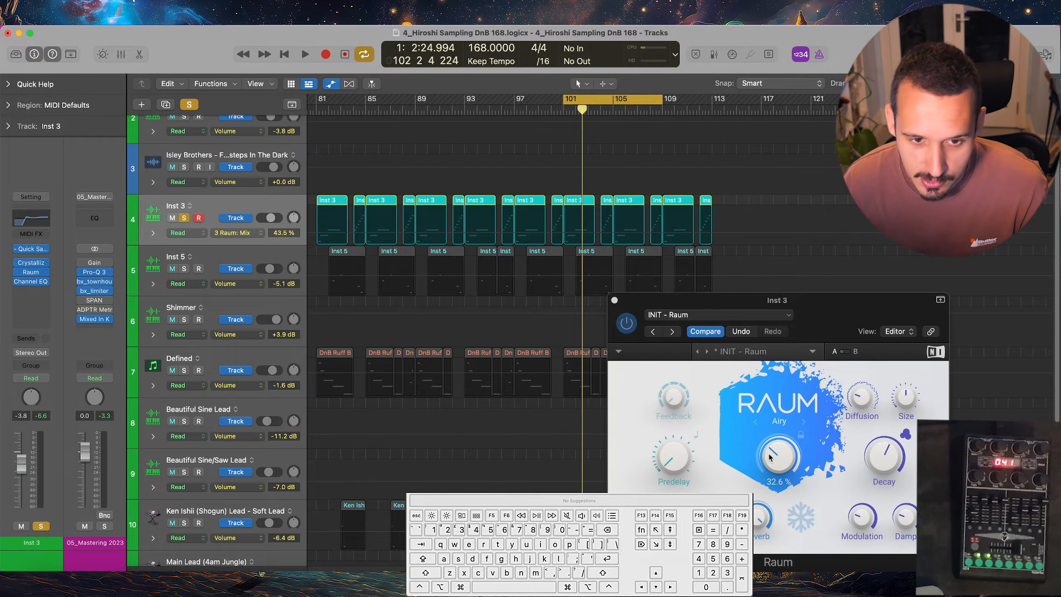
key(alt+shift)
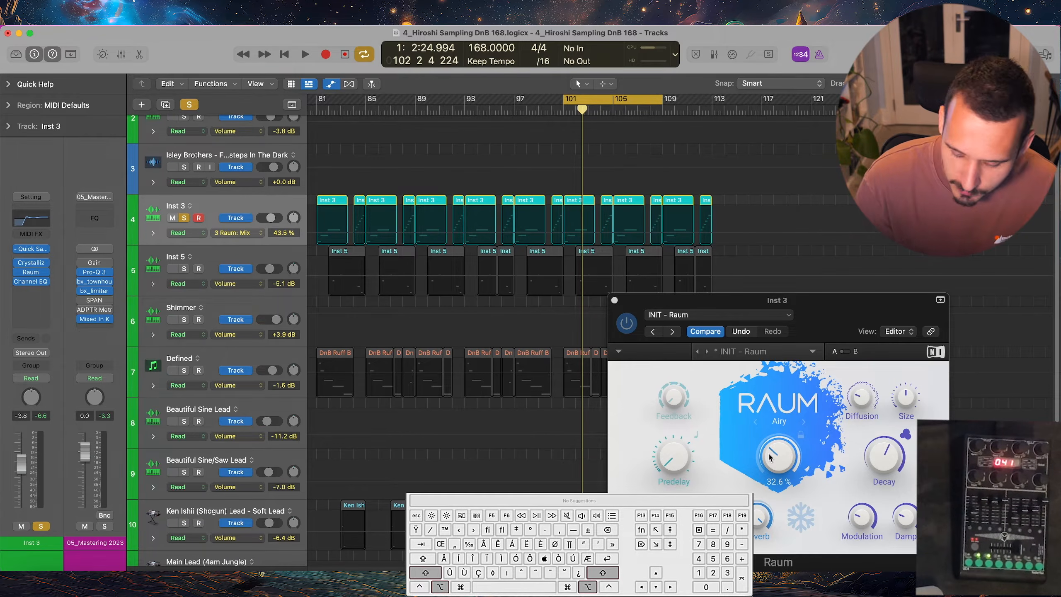
key(alt+shift+l)
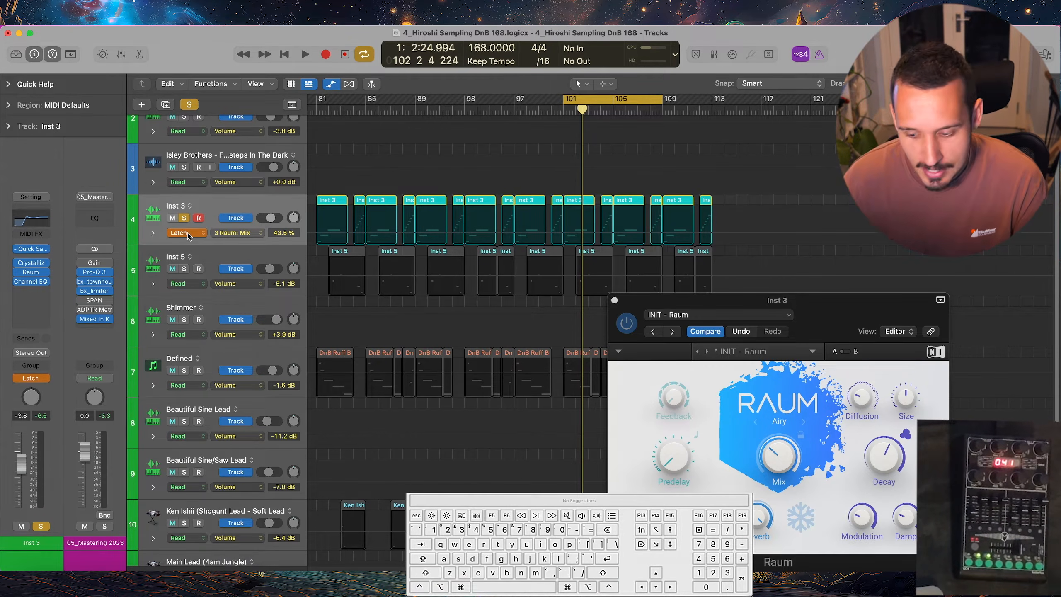
key(space)
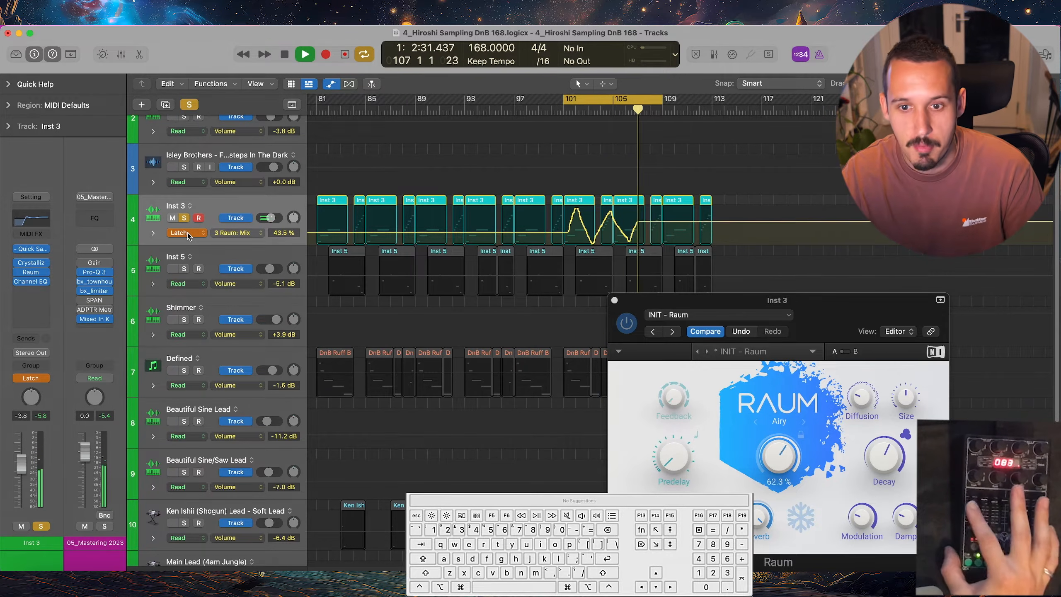
key(space)
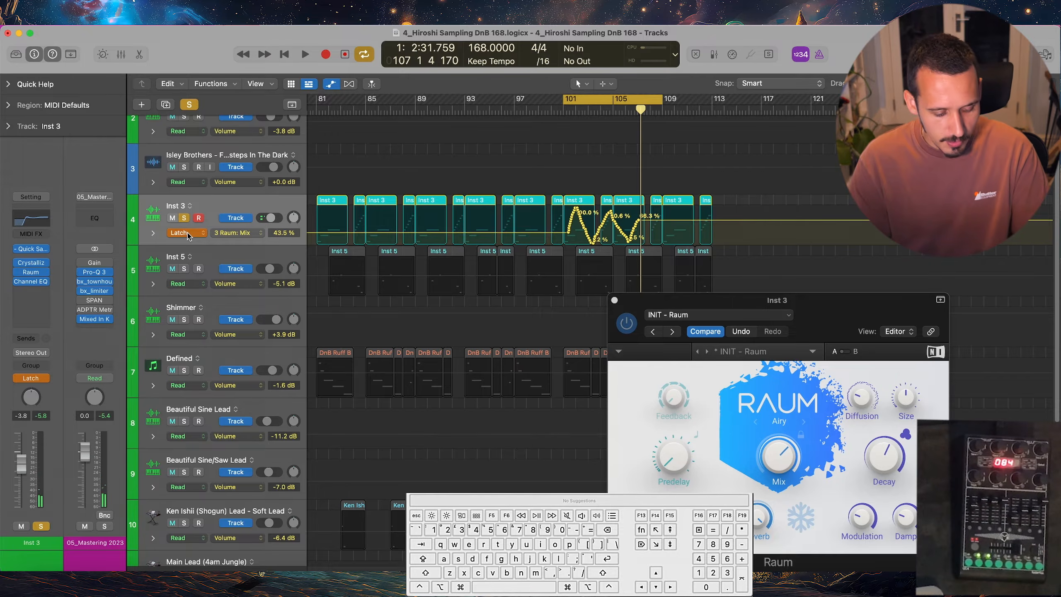
Return the Inst 3 track's automation mode to Read
key(shift)
key(alt)
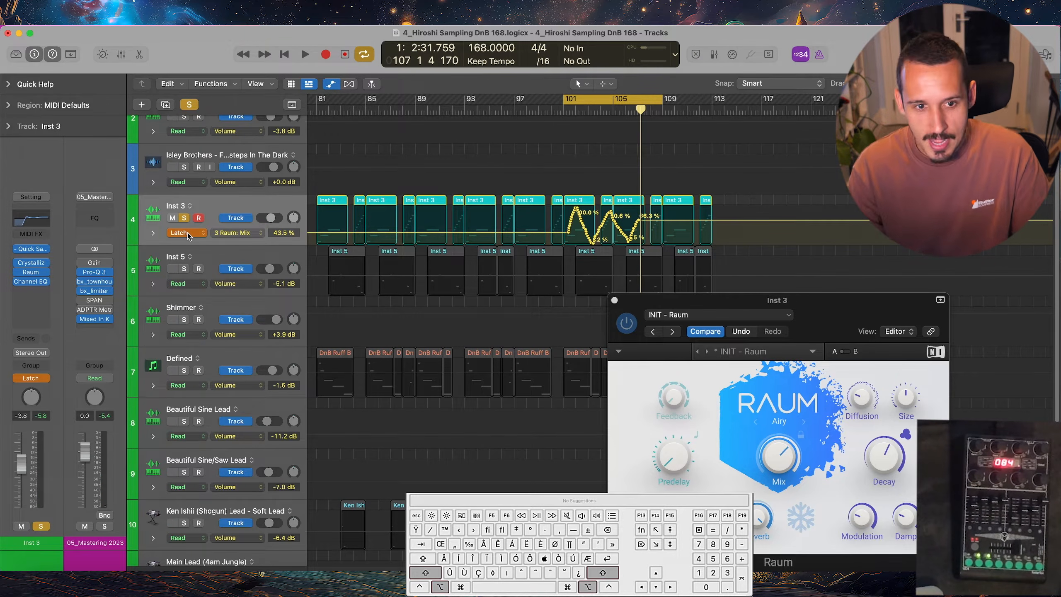
alt+shift+click(188, 235)
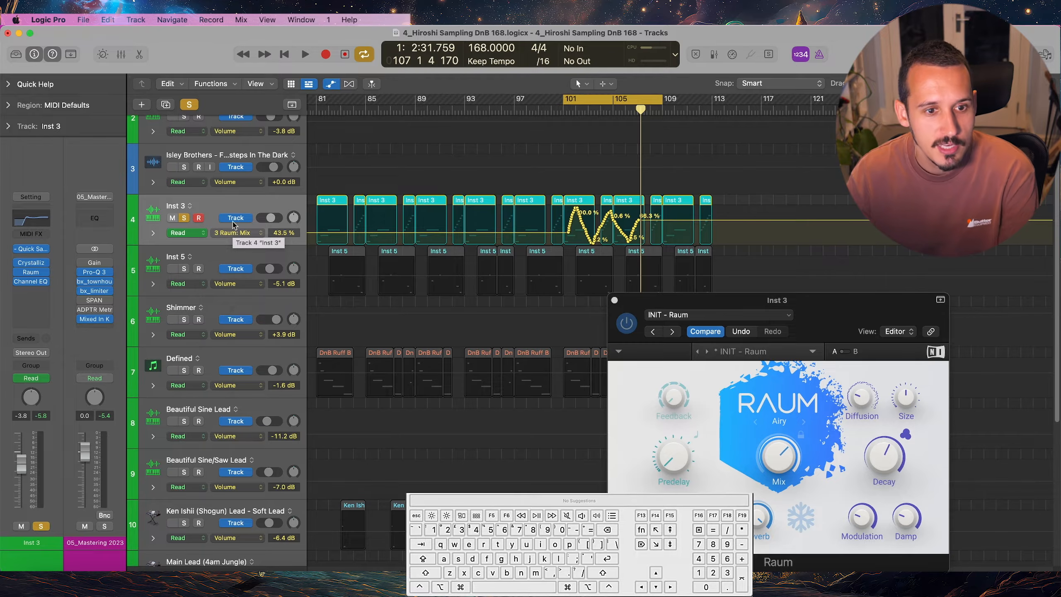
Open the key command assignments editor
click(48, 20)
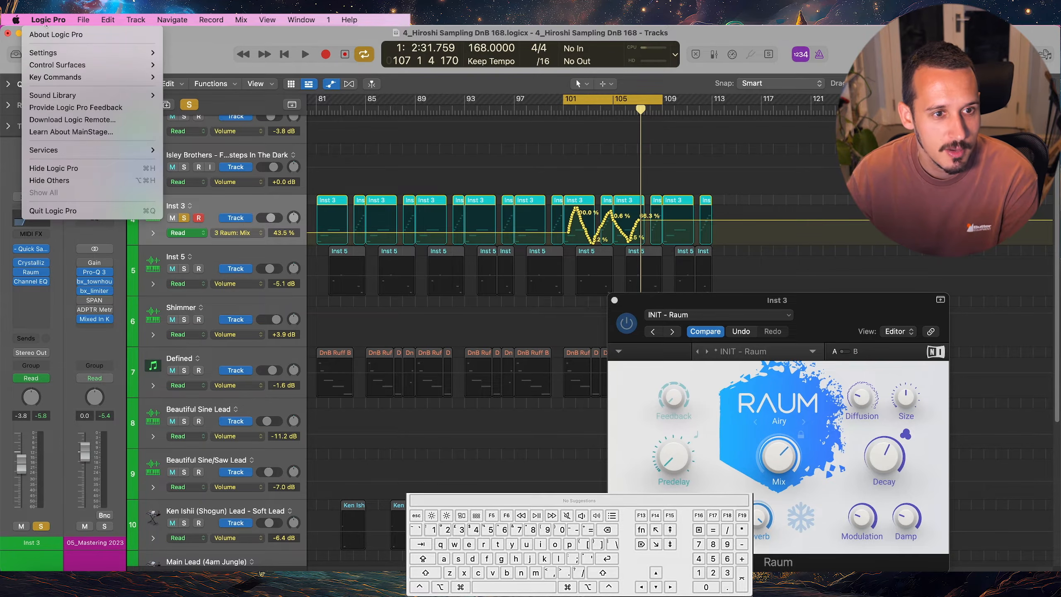
mouse_move(56, 78)
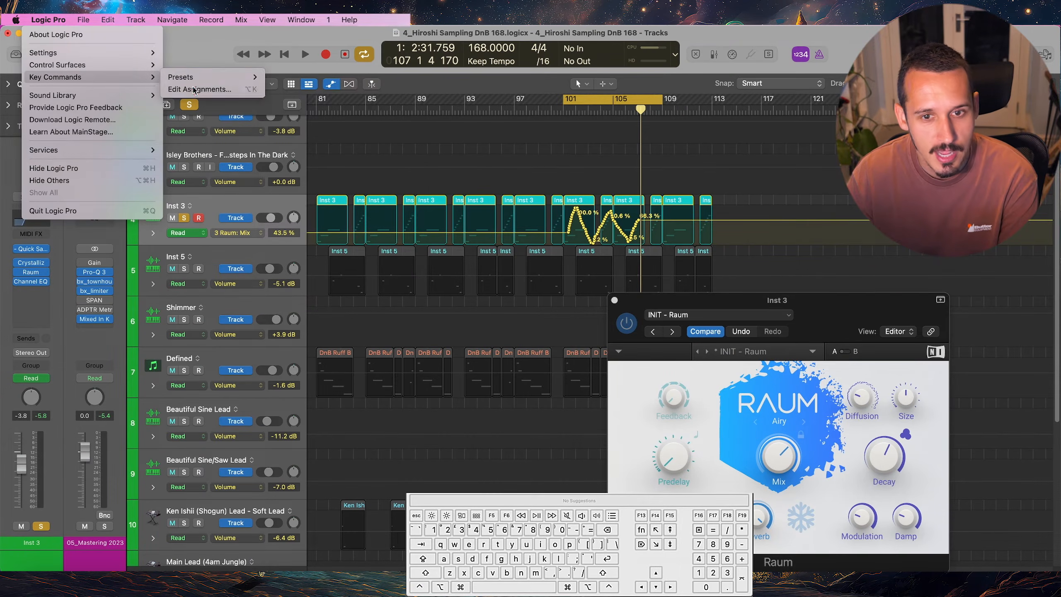
click(200, 89)
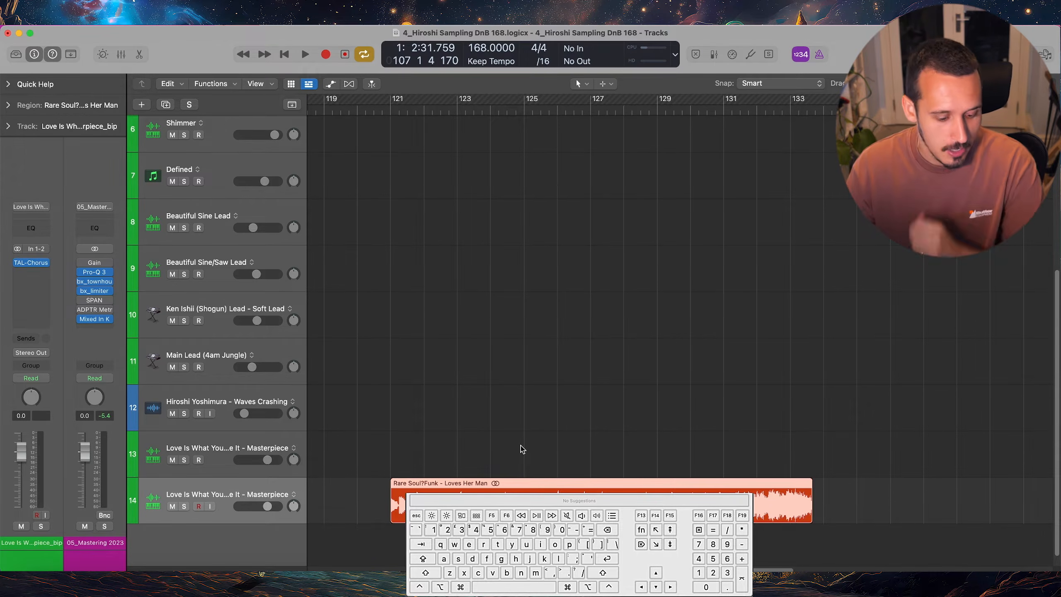
Show Flex editing and enable Flex on track 14 in Polyphonic (Auto) mode
key(super)
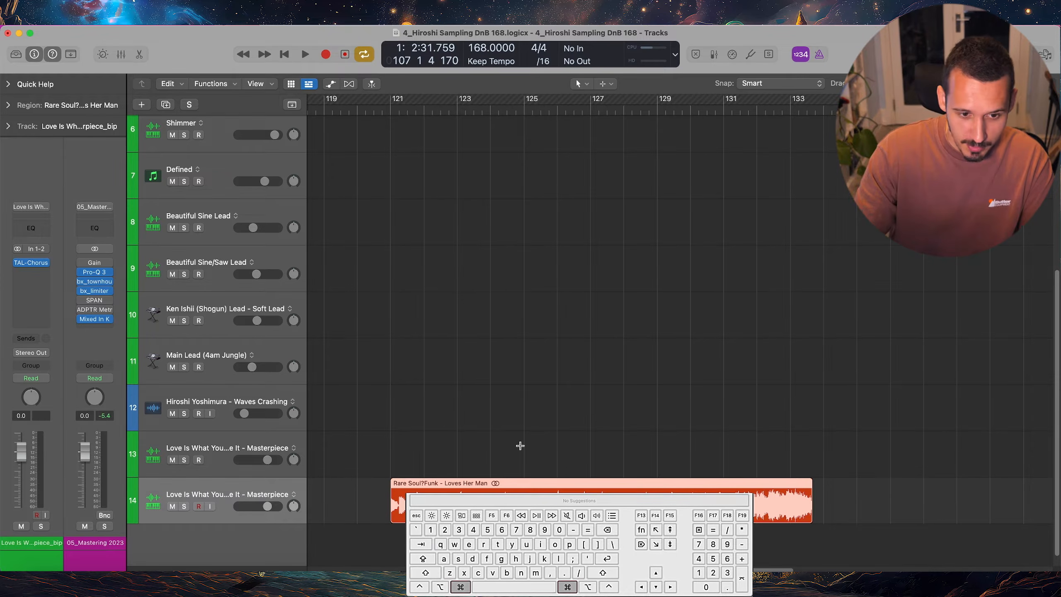
key(super+f)
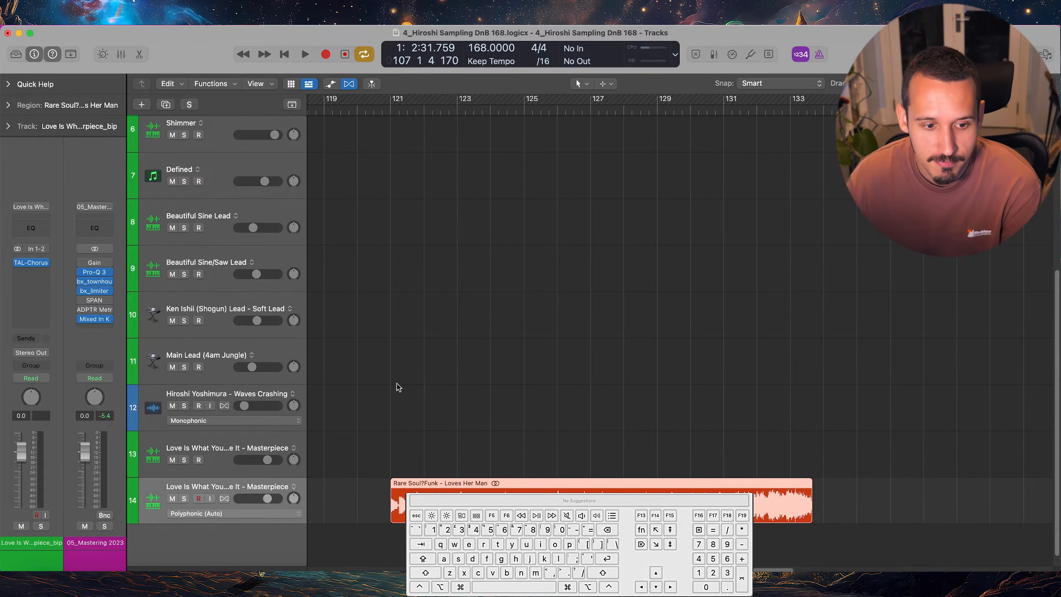
click(221, 514)
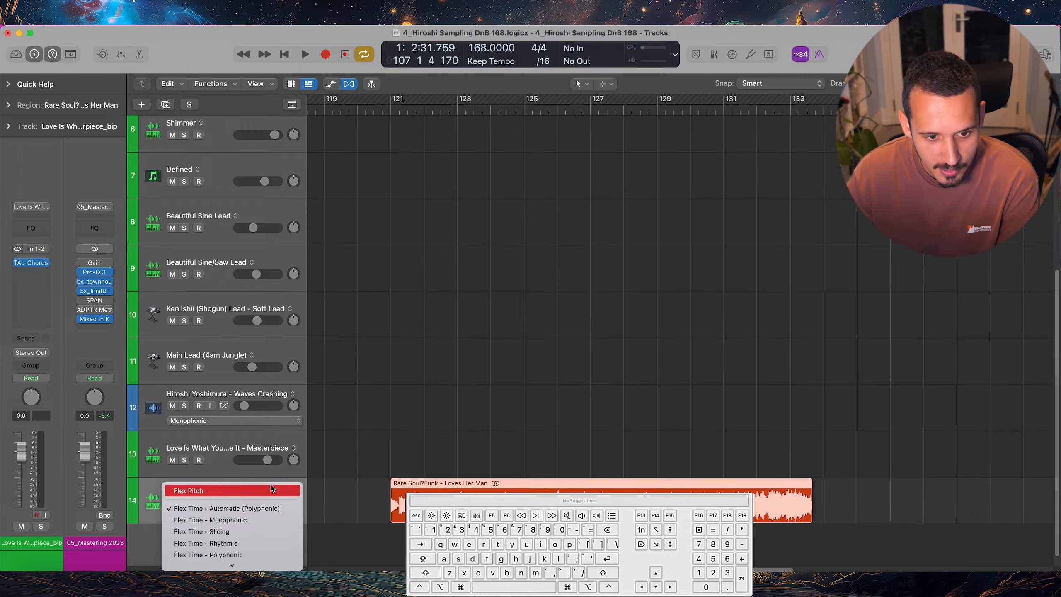
click(361, 477)
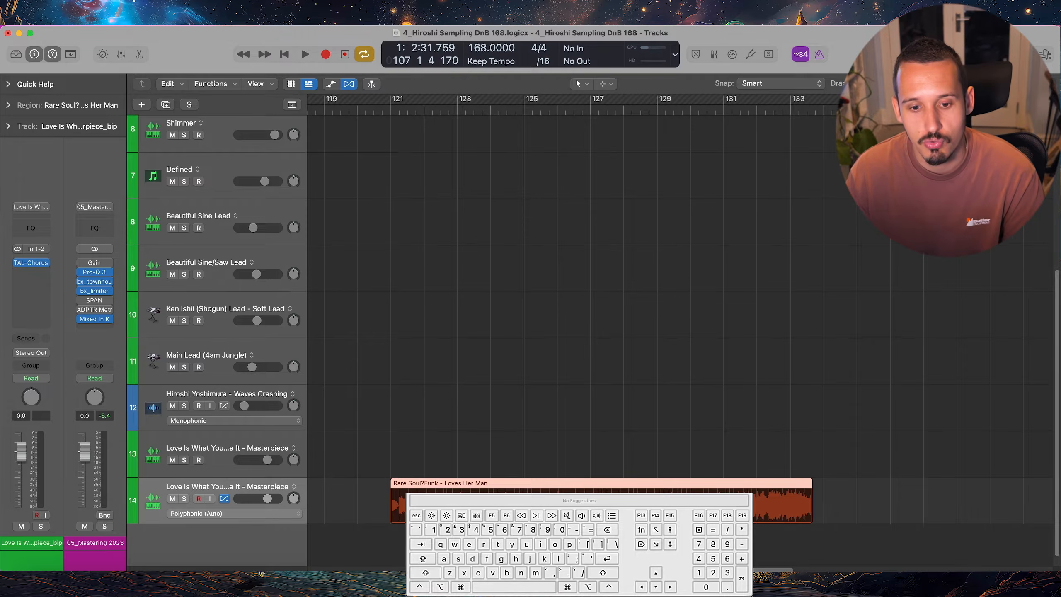
Slice the Rare Soul?Funk - Loves Her Man region on track 14 at its transient markers
scroll(458, 495, up, 3)
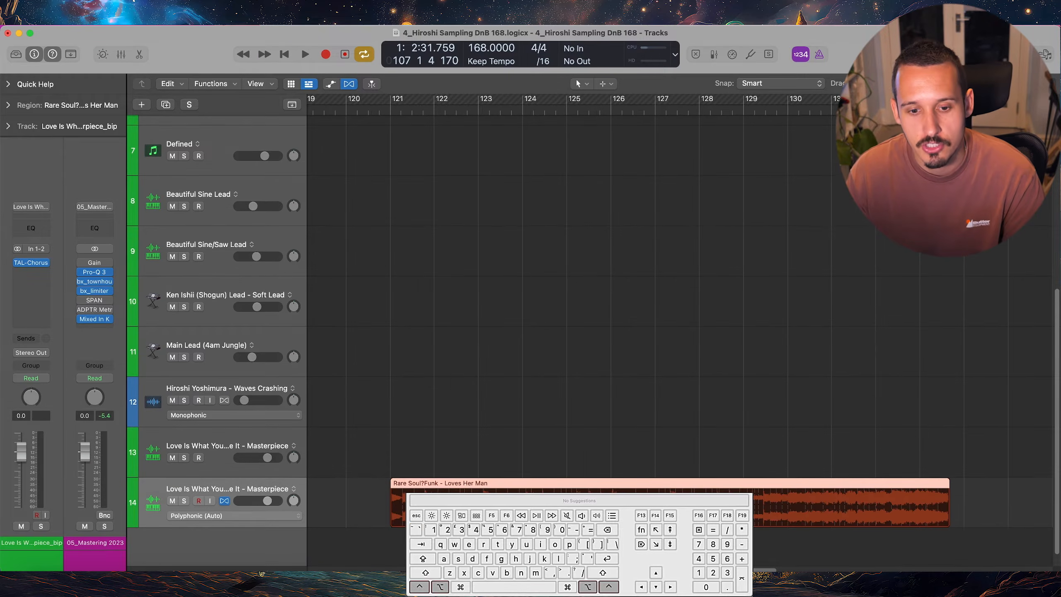
right_click(424, 488)
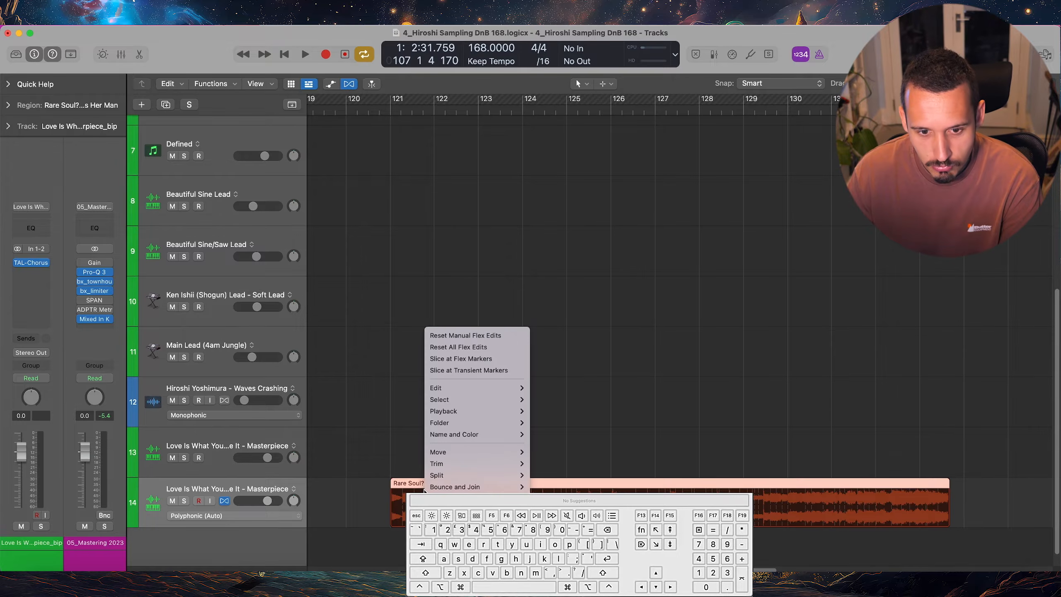
click(484, 371)
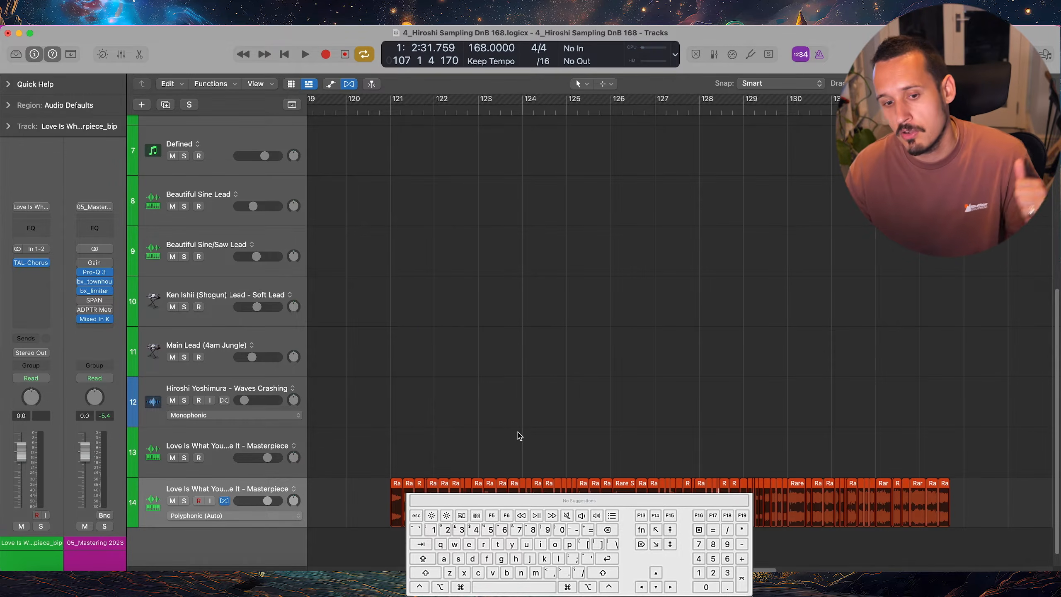
Extend the start of the Loves Her Man.145 slice back over the short slice before it, up to Loves Her Man.141
scroll(524, 479, up, 5)
scroll(524, 480, right, 2)
ctrl+alt+click(524, 480)
scroll(639, 244, right, 1)
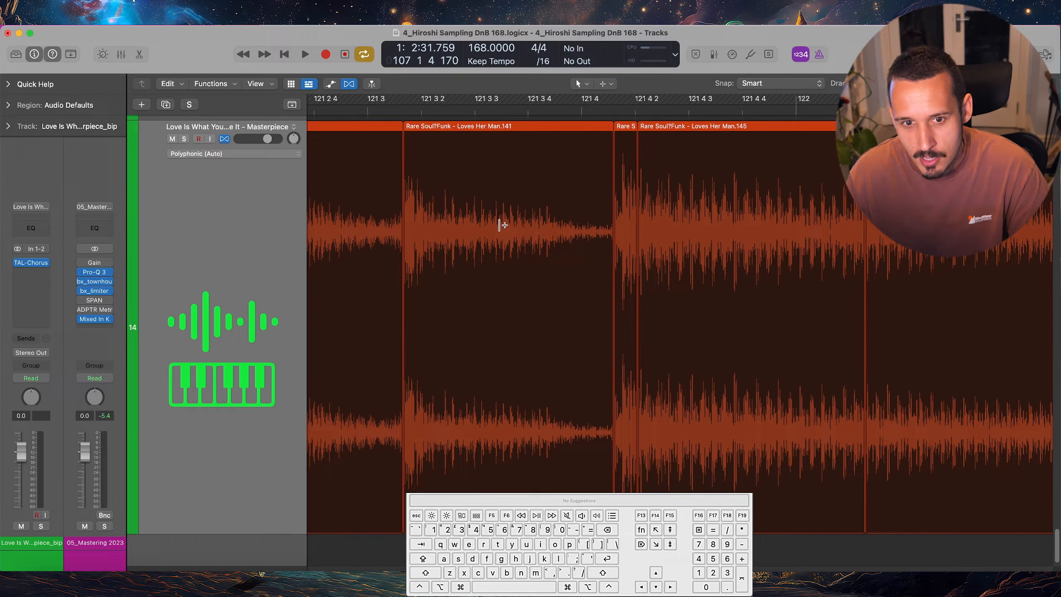
drag(637, 142, 608, 142)
Examine the cut between the Loves Her Man.139 and Loves Her Man.141 slices at waveform level, then view the whole sliced sample
scroll(391, 289, left, 3)
drag(446, 226, 586, 305)
drag(582, 226, 444, 295)
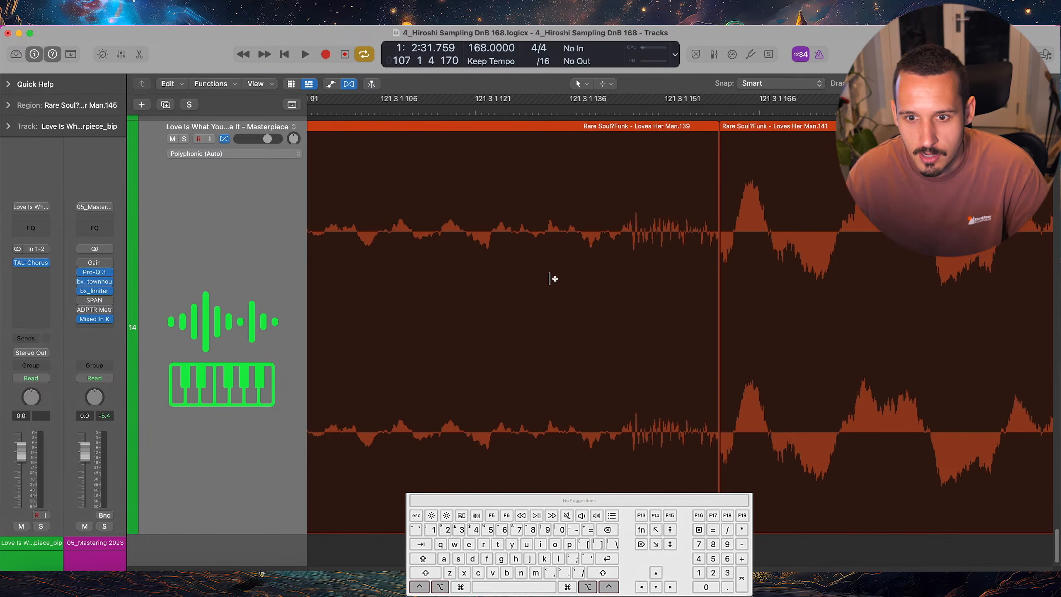
scroll(735, 228, right, 3)
ctrl+alt+click(671, 235)
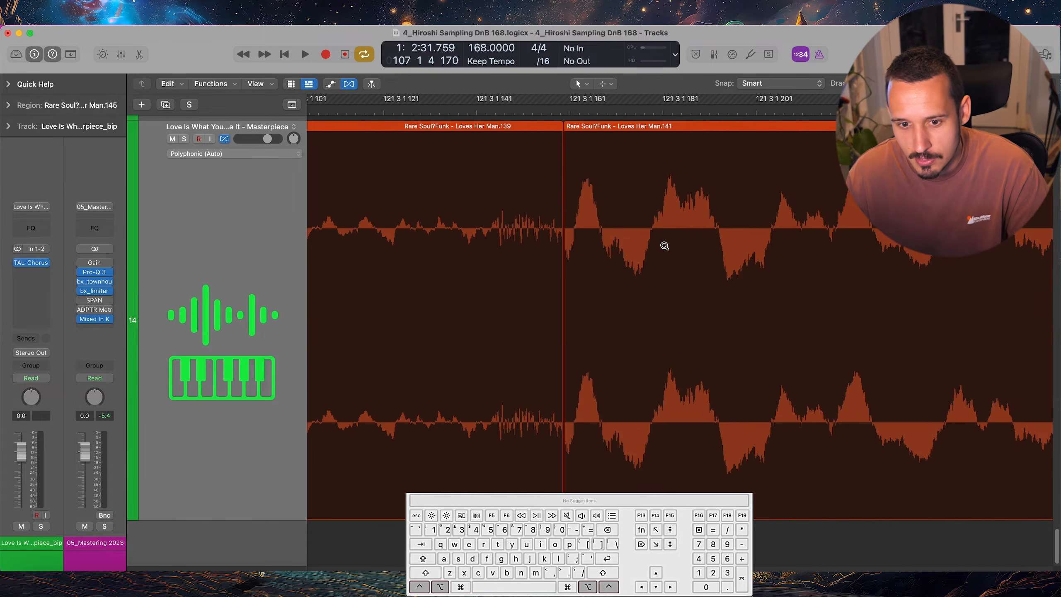
scroll(587, 337, left, 8)
scroll(588, 337, right, 5)
drag(827, 399, 645, 446)
ctrl+alt+click(655, 439)
ctrl+alt+click(653, 431)
ctrl+alt+click(633, 382)
ctrl+alt+click(627, 375)
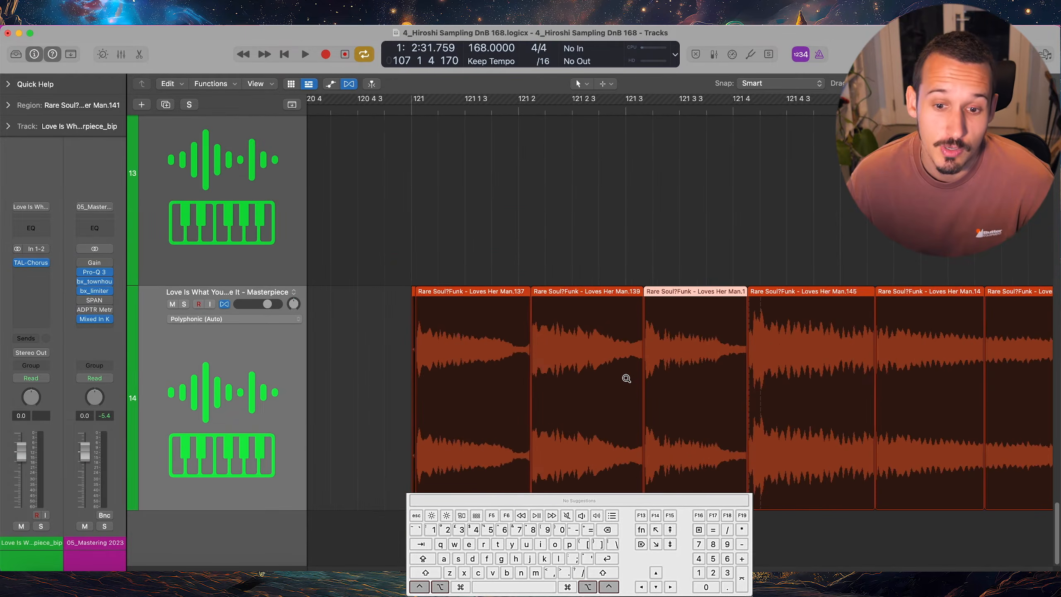
ctrl+alt+click(621, 375)
ctrl+alt+click(614, 380)
scroll(615, 379, right, 3)
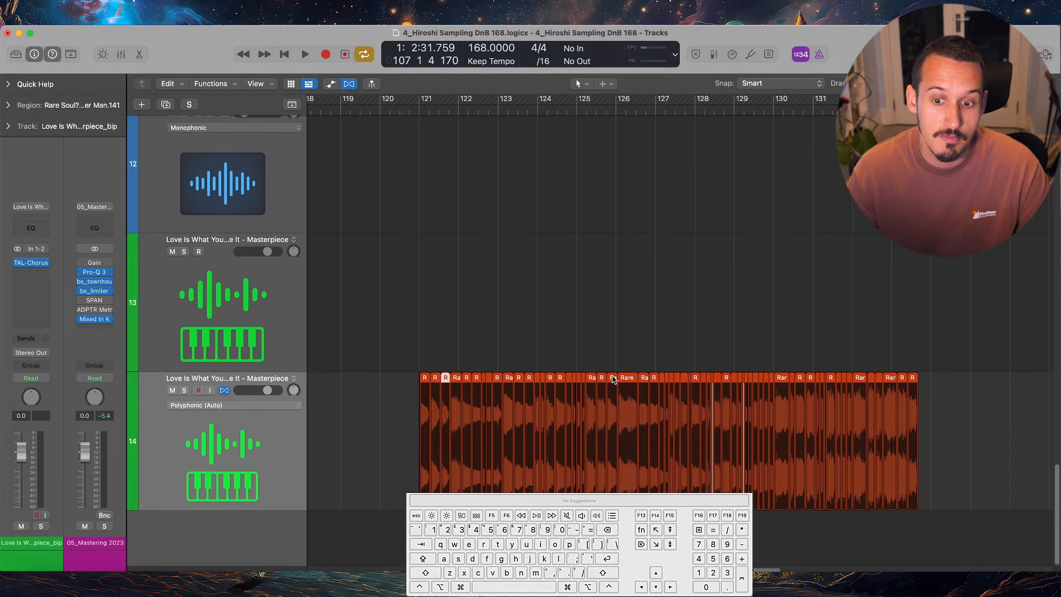
Undo the transient slicing of the Loves Her Man region and divide it by hand before its second, third and fourth hits
key(super+z)
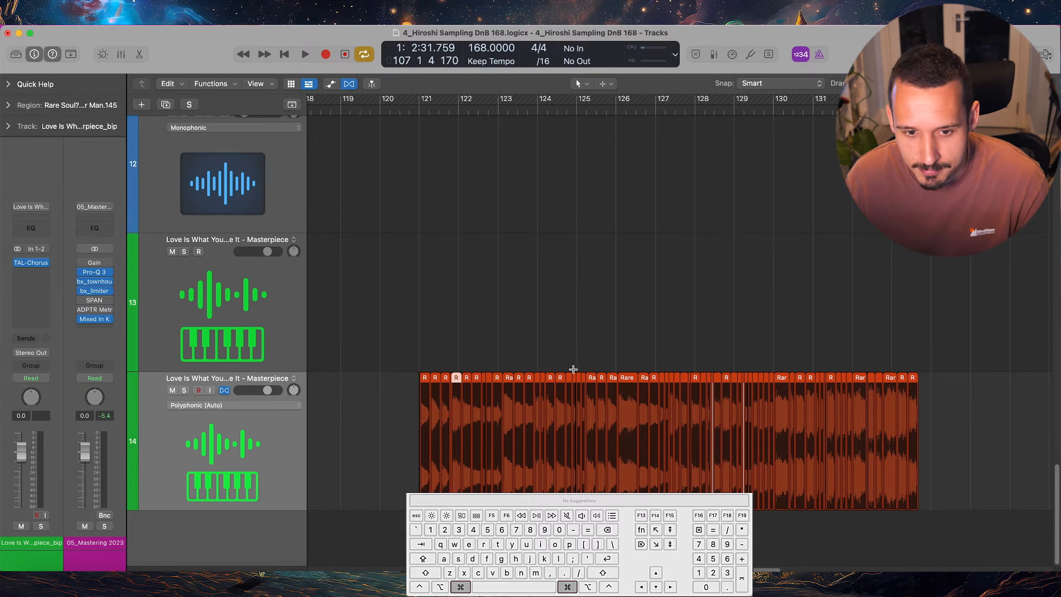
key(super+z)
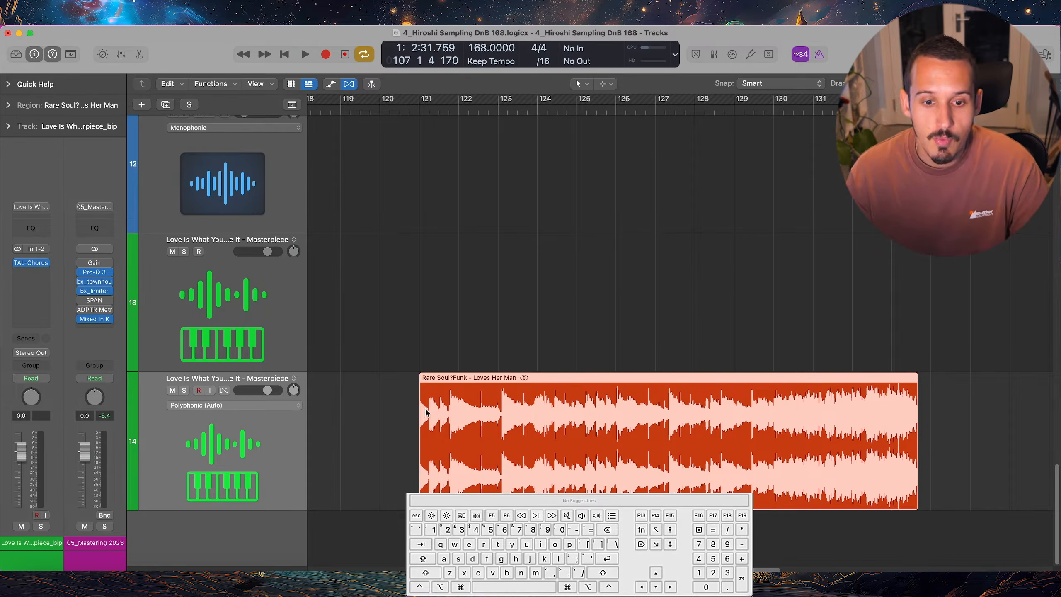
scroll(422, 410, up, 10)
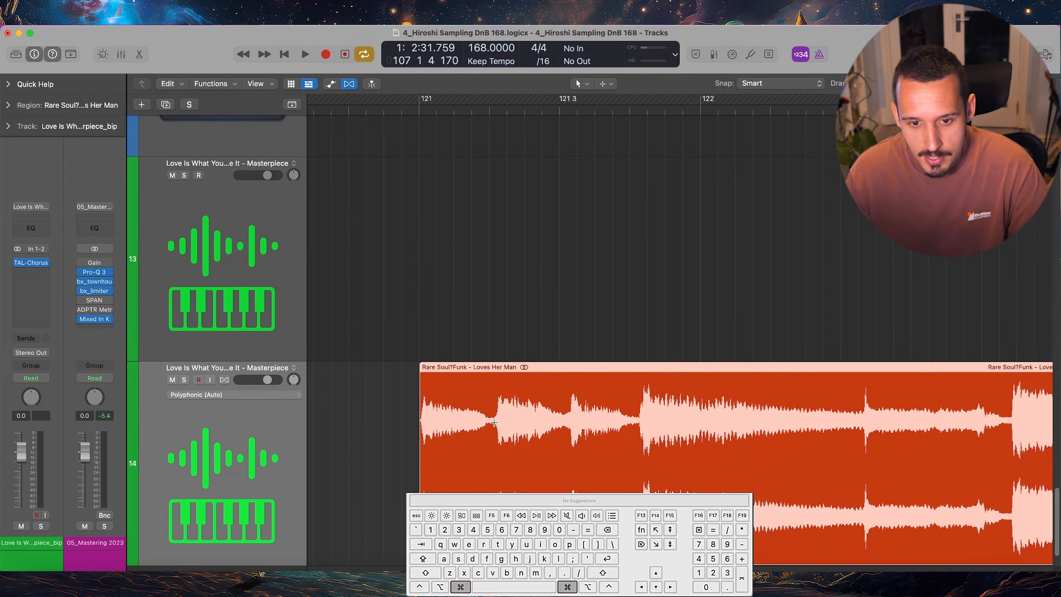
super+click(495, 422)
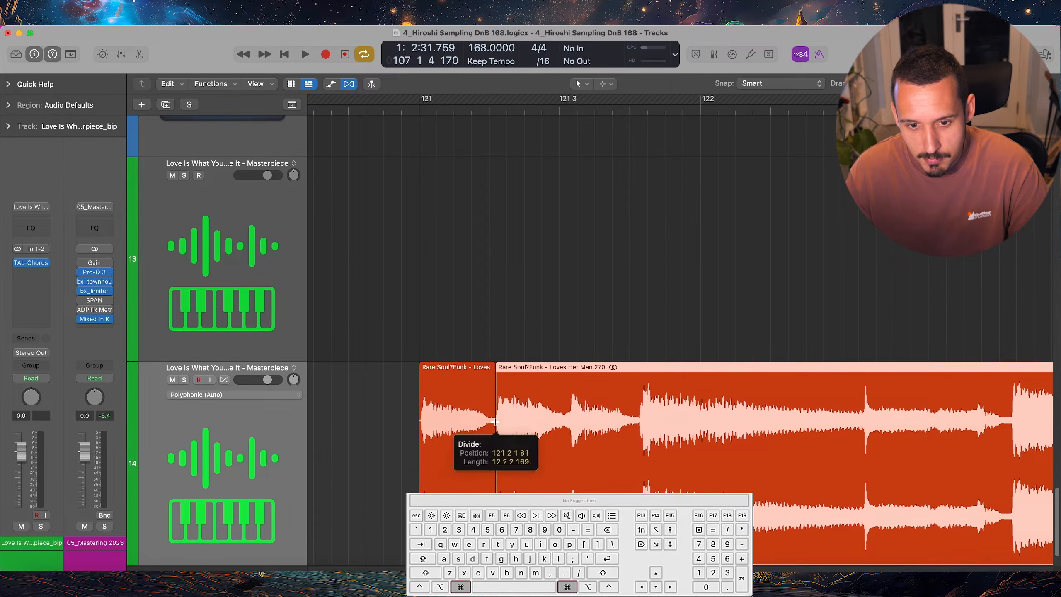
super+click(569, 420)
super+click(639, 421)
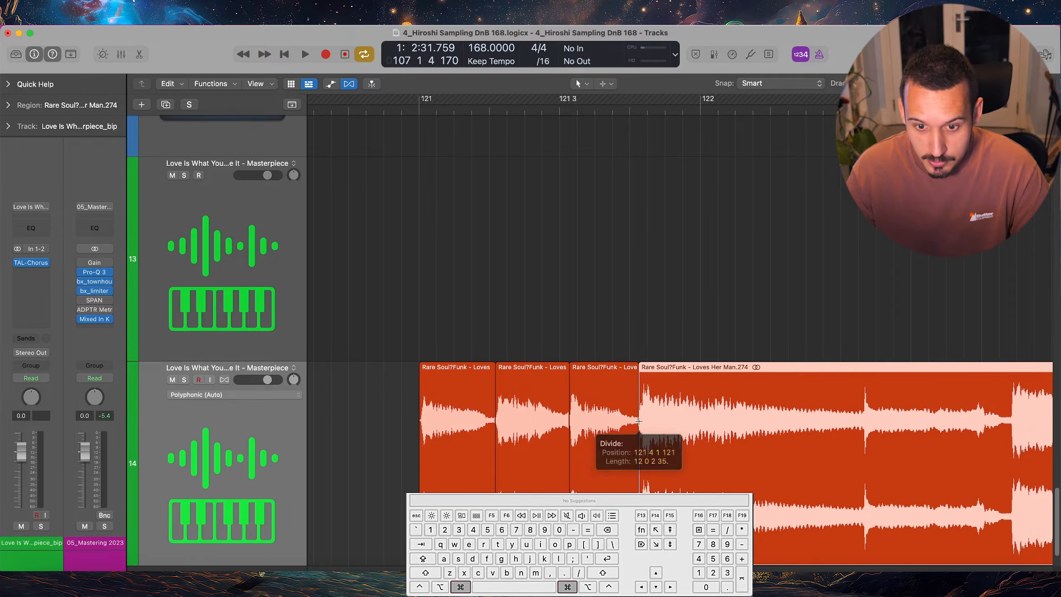
Split the remaining Loves Her Man region at the playhead on the attacks at 122 3 2 and 123 1 2
scroll(638, 421, right, 5)
drag(687, 110, 676, 109)
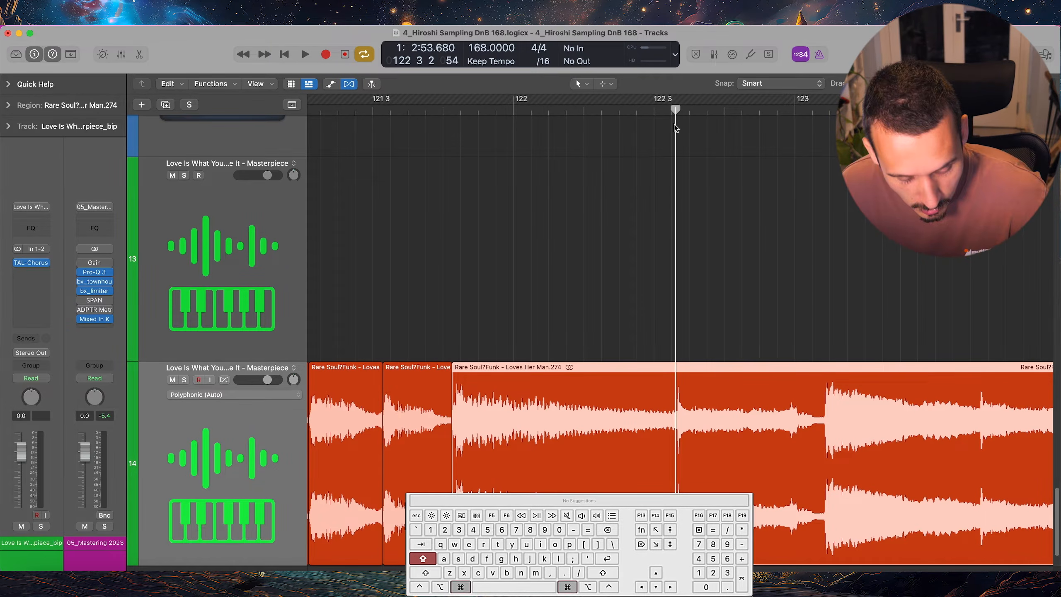
key(cmd+t)
drag(706, 126, 824, 128)
key(super+t)
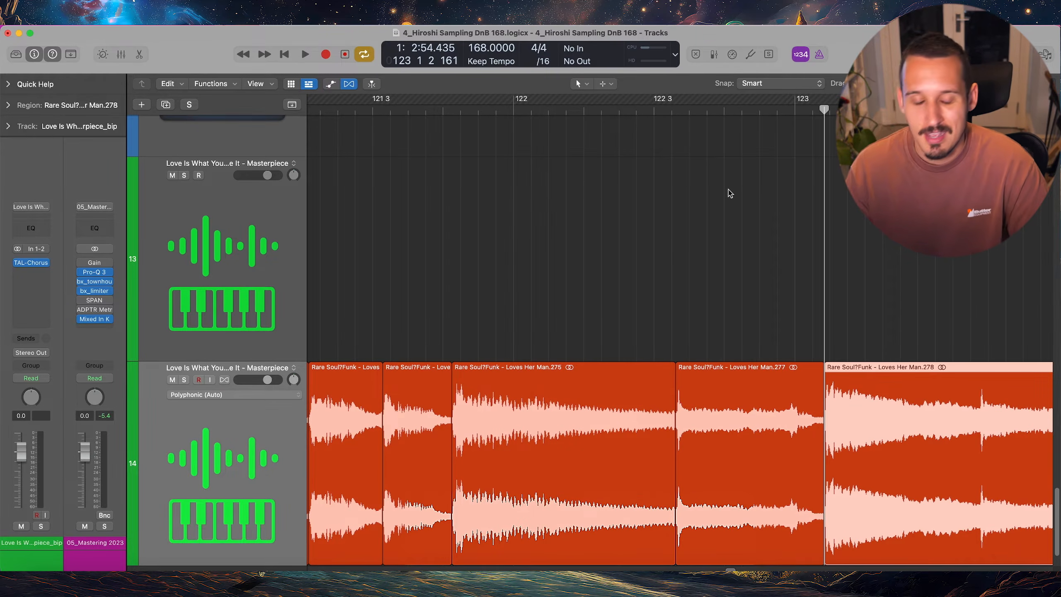
Place a marquee point inside the Loves Her Man.278 slice, step it to the next clear transient before bar 124, and split there
scroll(706, 211, up, 1)
scroll(706, 213, down, 5)
scroll(693, 232, right, 8)
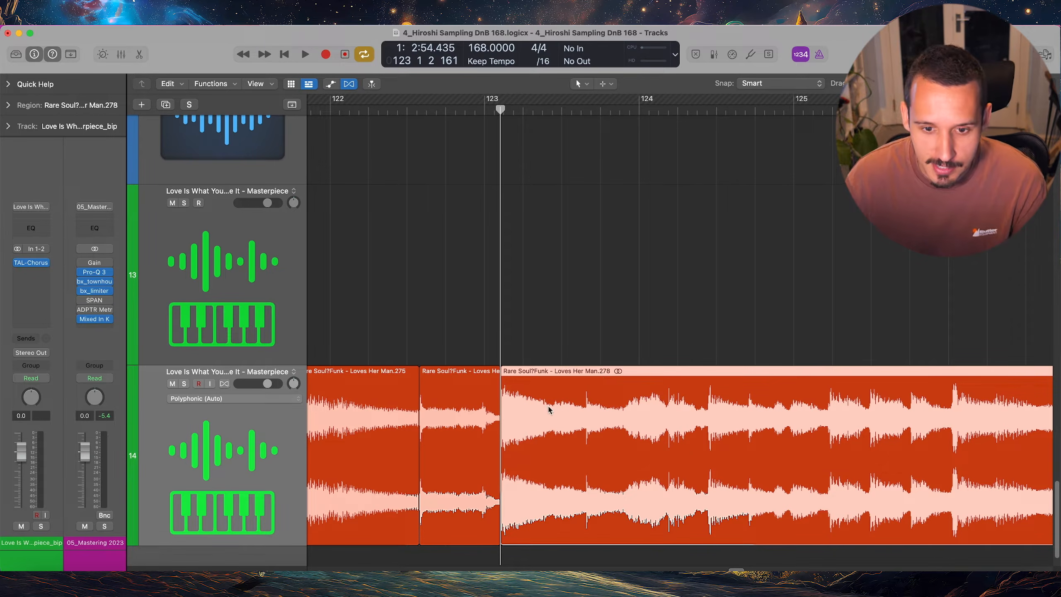
click(540, 412)
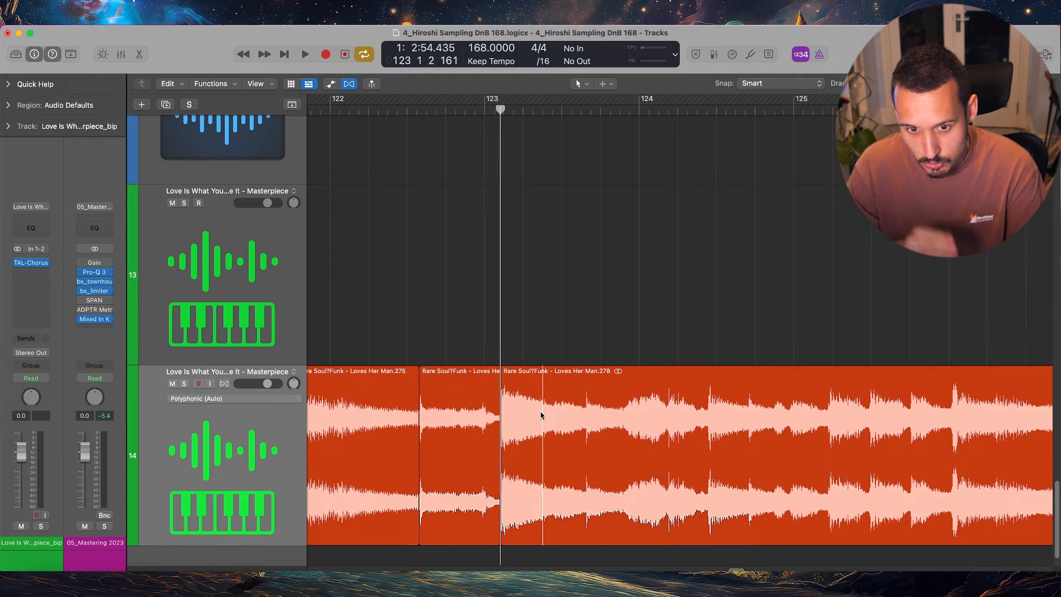
key(Right)
key(Left)
key(Right)
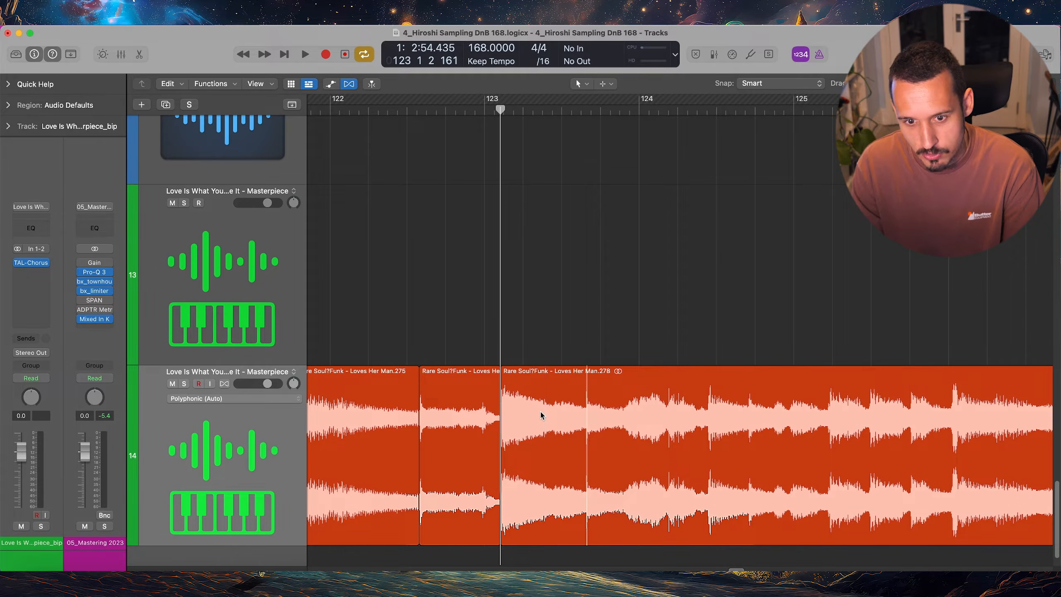
key(Right)
key(Right)
key(Left)
key(Left)
key(Left)
key(Right)
key(Right)
key(Left)
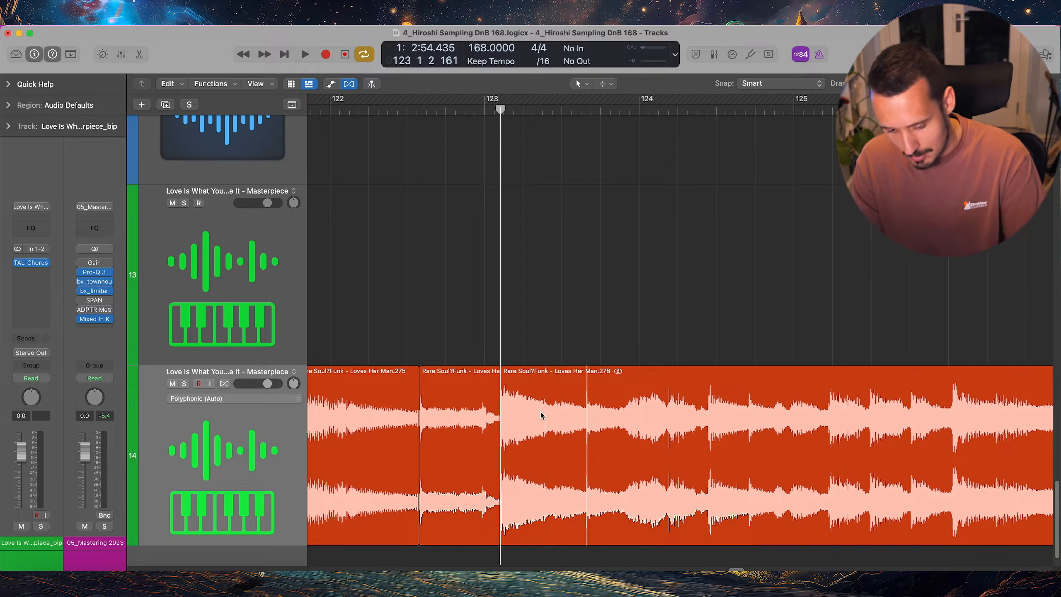
key(super+t)
Step the marquee point from transient to transient and split the region at four consecutive hits between bars 124 and 125
key(Right)
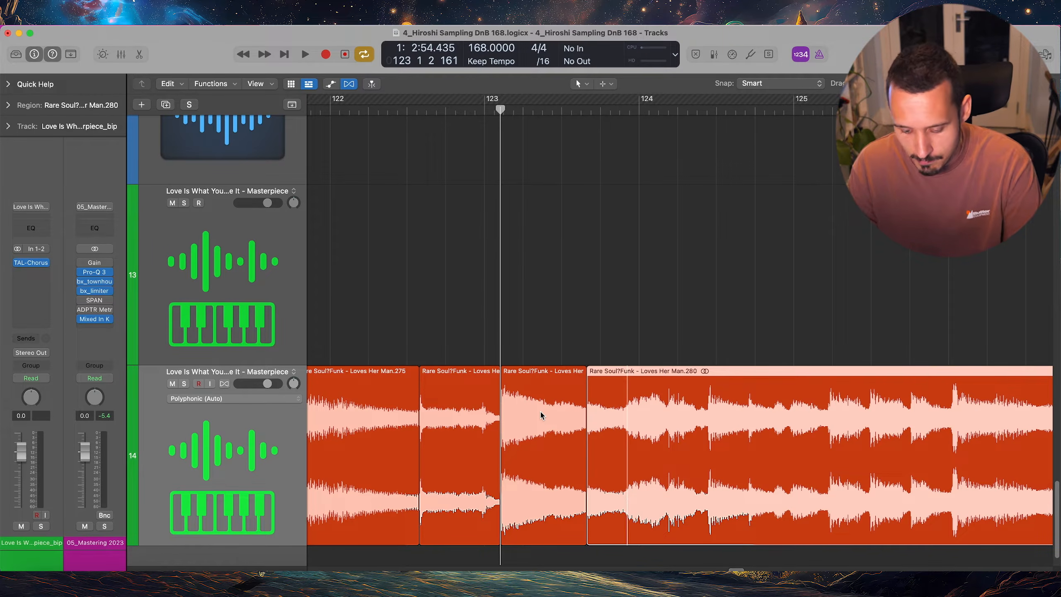
key(Right)
key(Right)
key(Left)
key(Right)
key(Right)
key(super+t)
key(Right)
key(super+t)
key(Right)
key(super+t)
Continue stepping through the transients after bar 125 and split the region at four more hits, up to the one at bar 126
key(Right)
key(super+t)
key(Right)
key(Right)
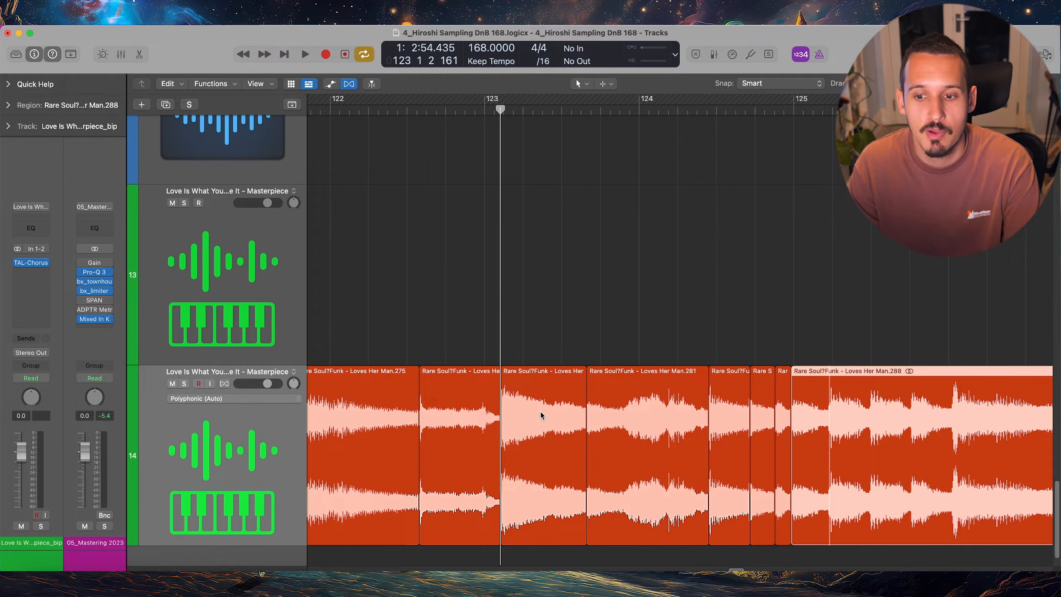
key(super+t)
key(Right)
key(Right)
key(Left)
key(super+t)
key(Right)
key(Right)
key(Left)
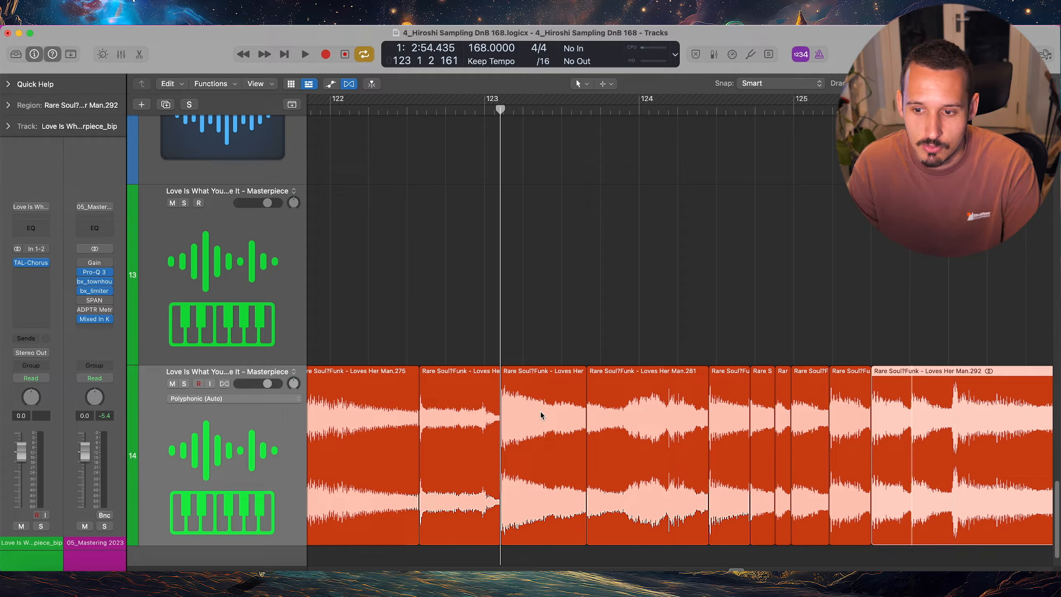
key(super+t)
key(Right)
key(super+t)
Open the Loves Her Man.296 slice in the audio file editor and detect the transients of its audio file
scroll(541, 415, up, 5)
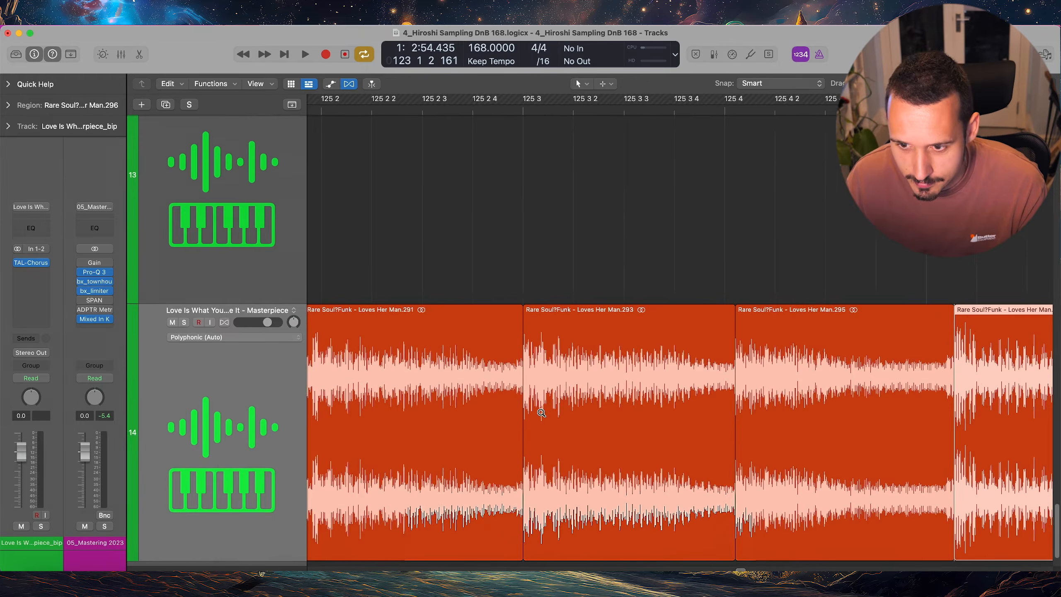
scroll(541, 414, down, 3)
scroll(540, 417, down, 4)
scroll(540, 417, right, 3)
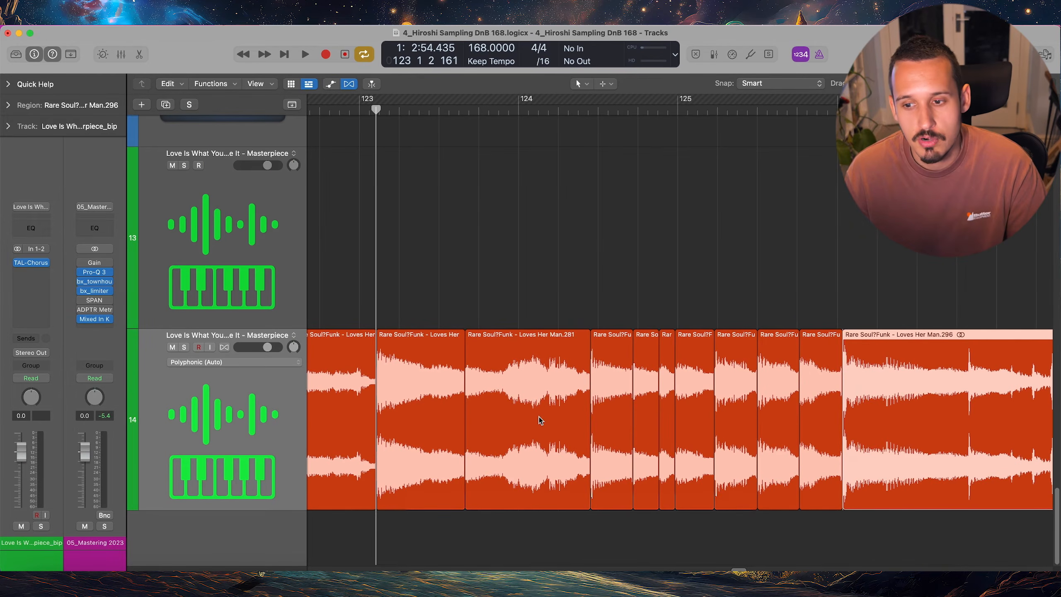
scroll(541, 418, down, 5)
scroll(542, 419, right, 6)
scroll(642, 408, down, 2)
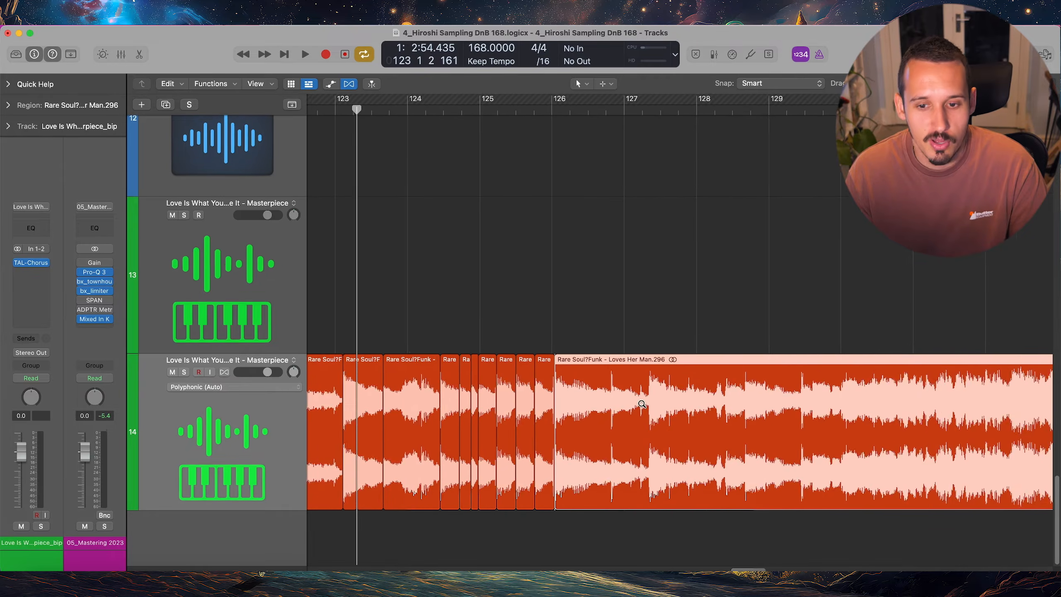
key(e)
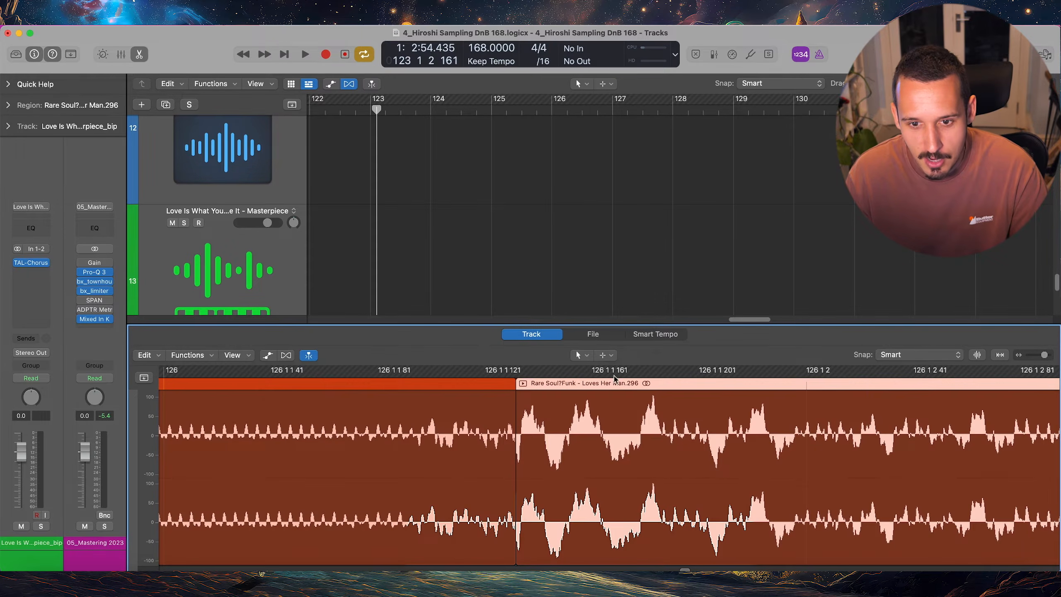
click(601, 335)
scroll(608, 414, down, 10)
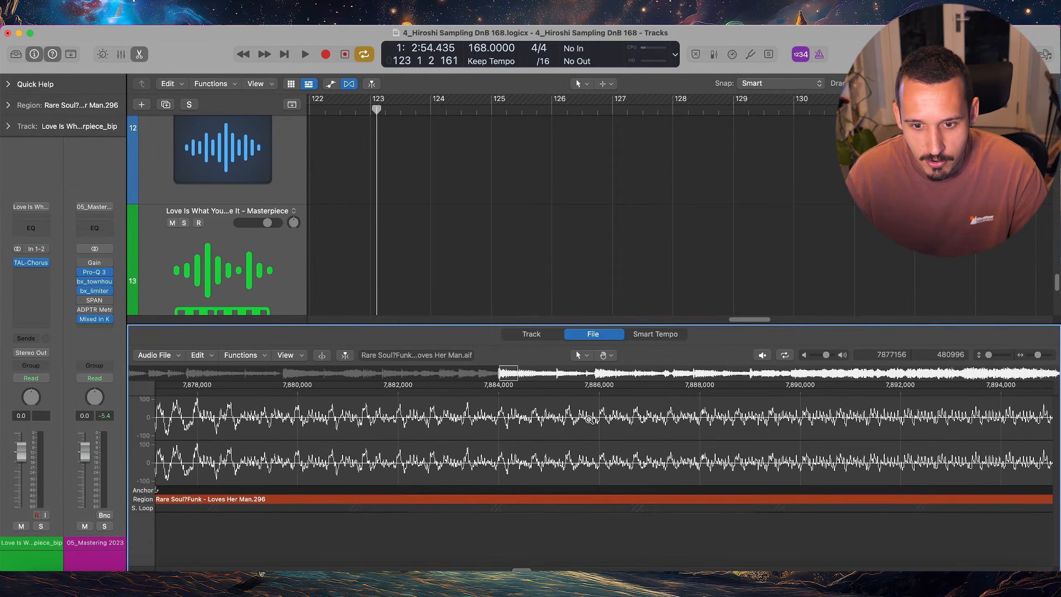
scroll(354, 430, up, 2)
scroll(353, 430, up, 2)
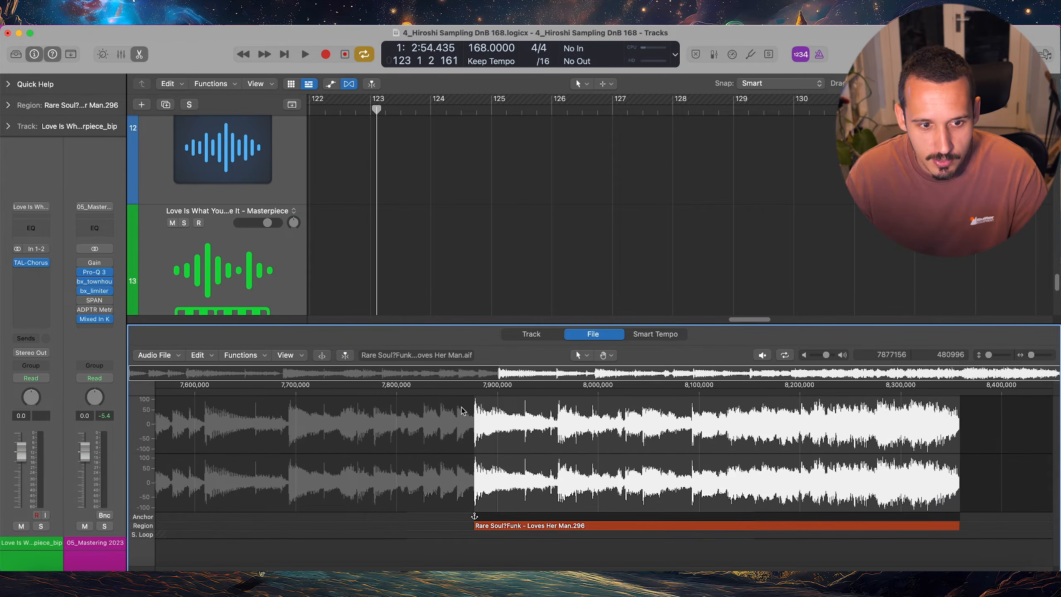
click(159, 356)
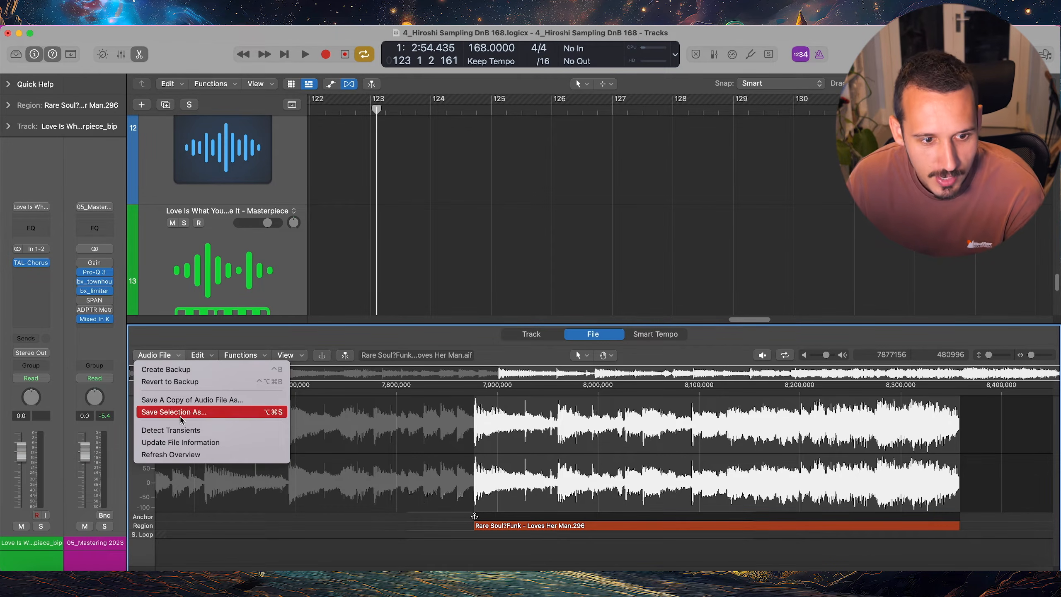
click(182, 431)
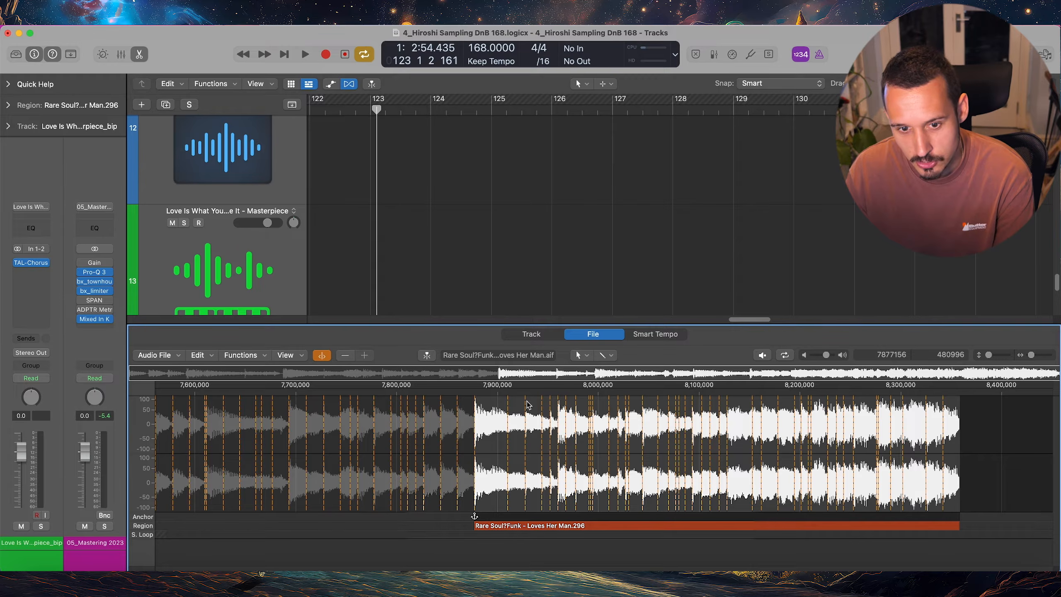
Nudge the transient marker near sample 7,927,000 slightly earlier, onto the start of the attack, and close the audio editor
scroll(553, 419, up, 5)
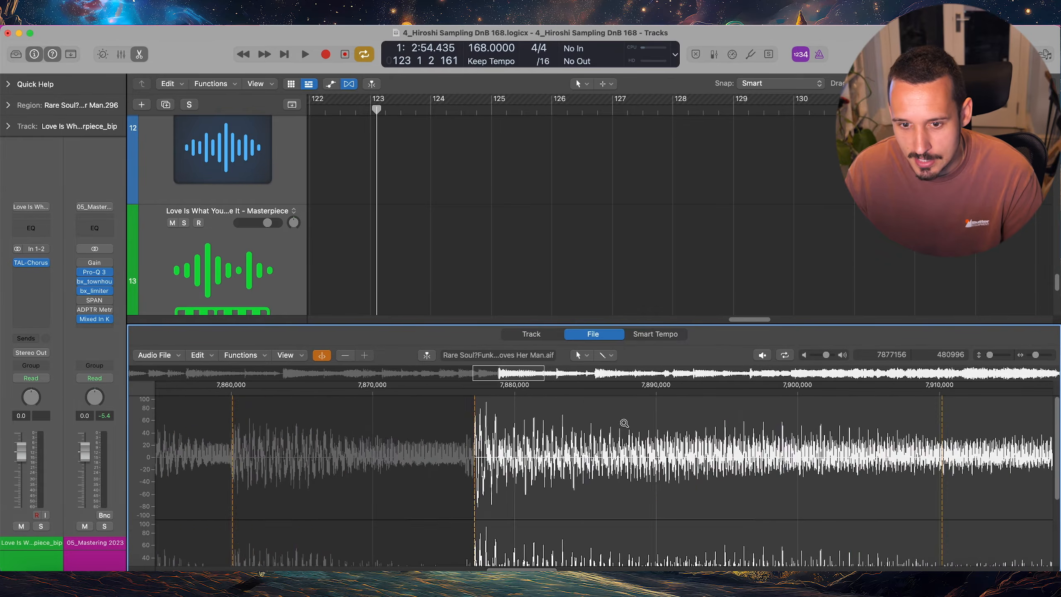
scroll(625, 423, right, 5)
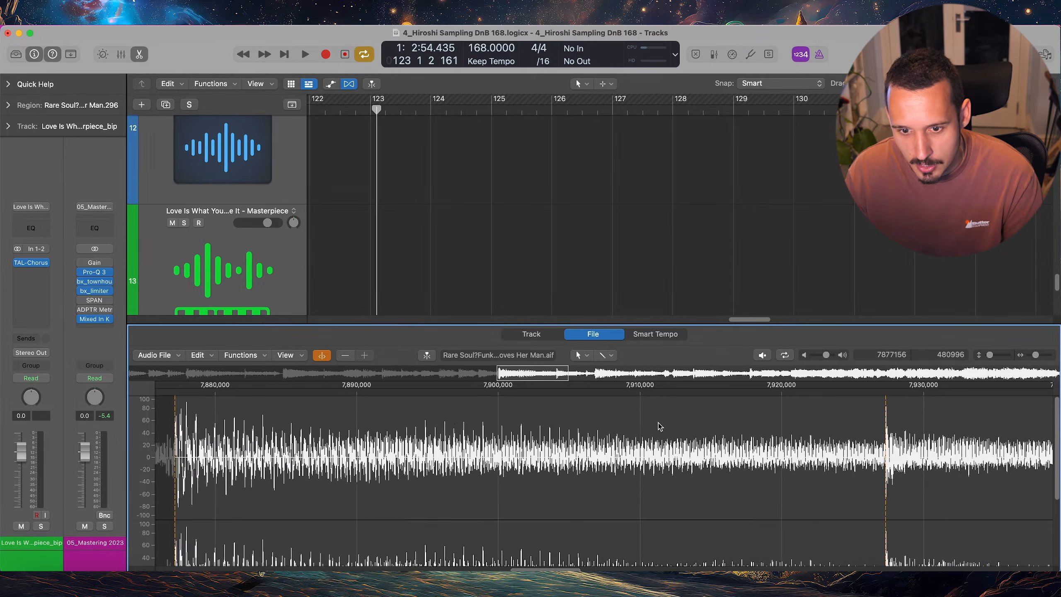
scroll(648, 425, right, 3)
drag(599, 410, 597, 410)
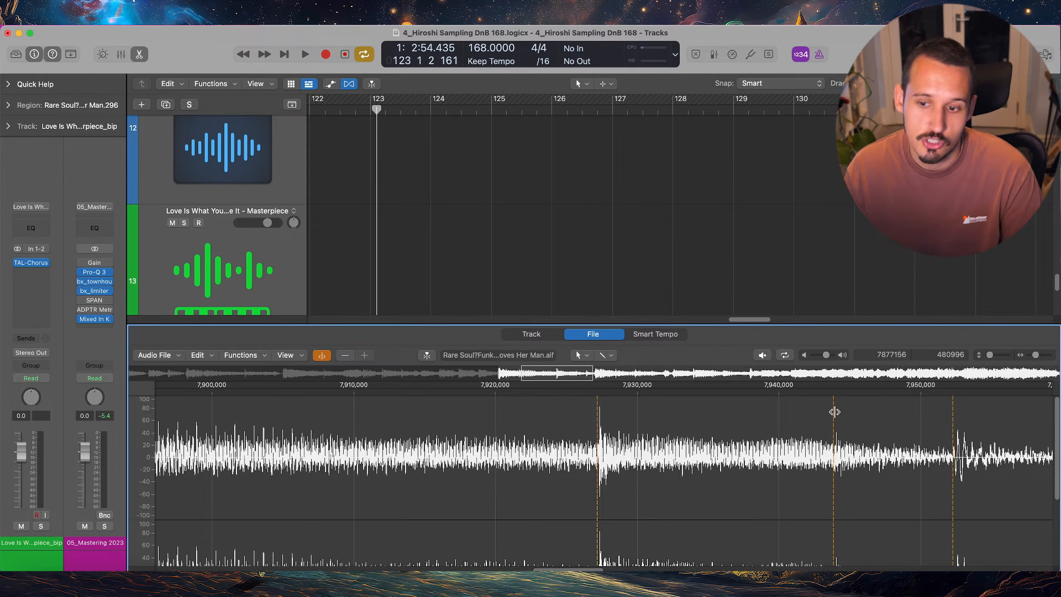
key(e)
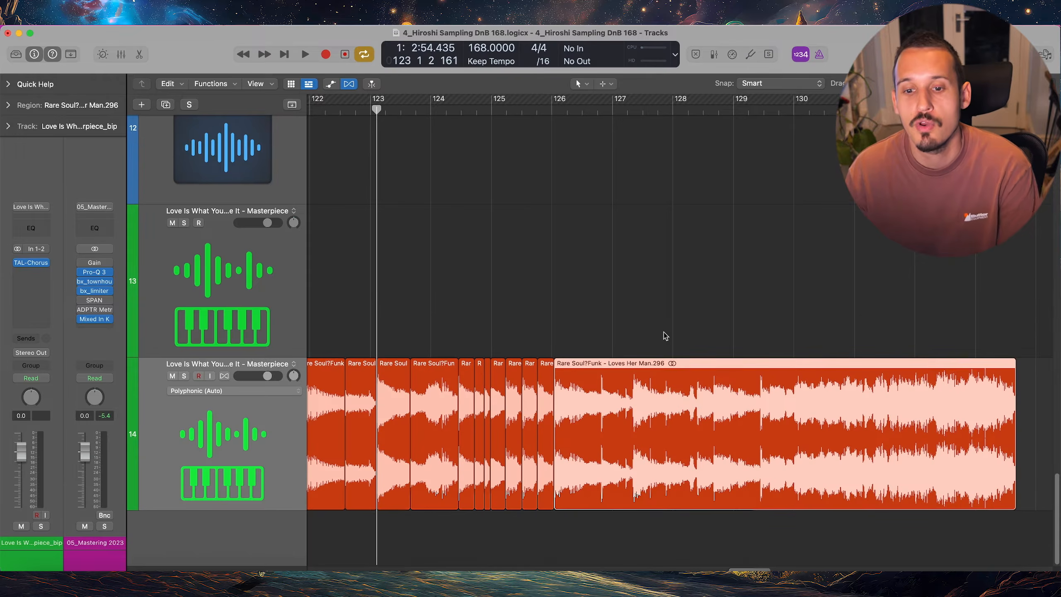
Turn Flex on for track 14 and bring up the editing commands for the Loves Her Man.296 slice
click(224, 376)
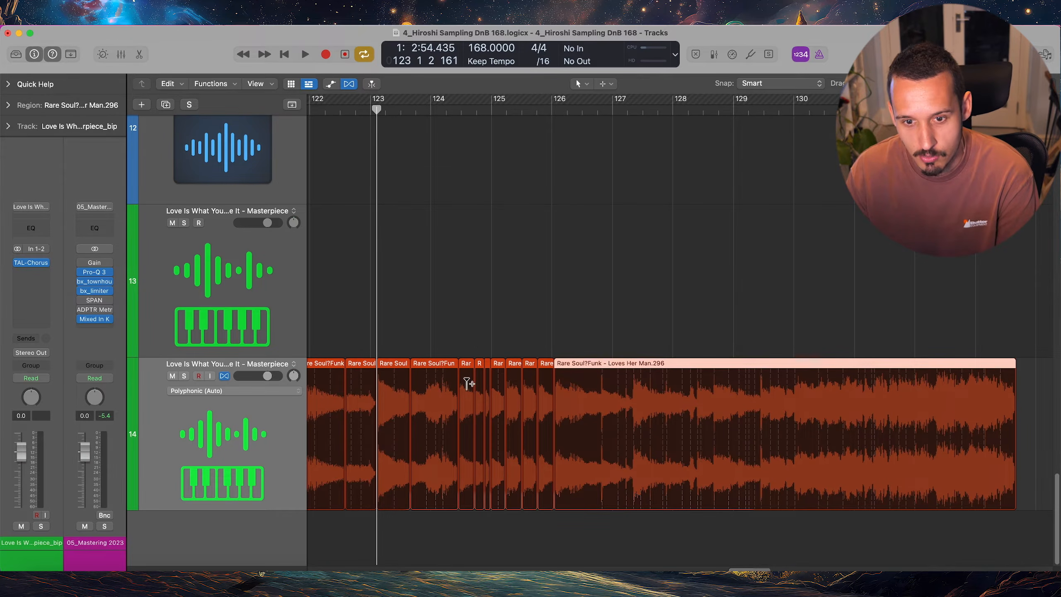
right_click(616, 366)
click(649, 370)
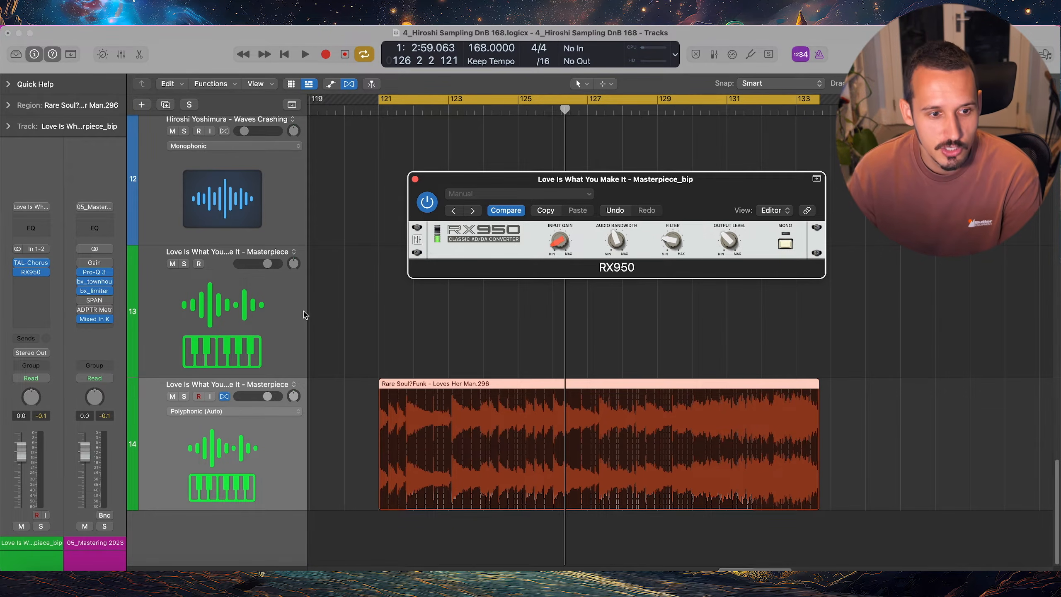
Add a raised send to Bus 32 on track 14 and set the bus's aux channel to No Output
click(25, 339)
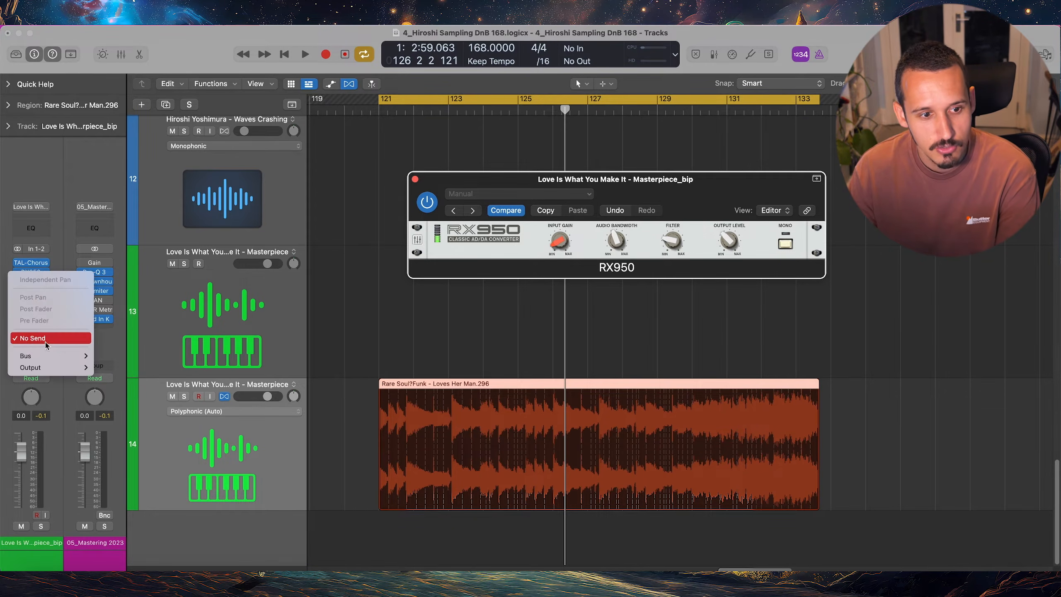
mouse_move(48, 358)
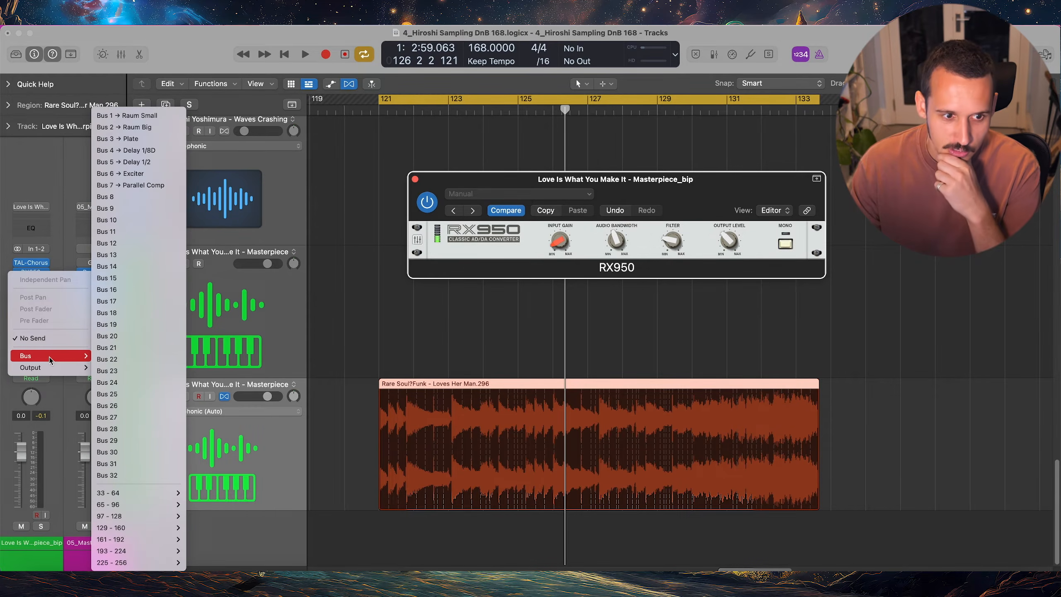
click(109, 476)
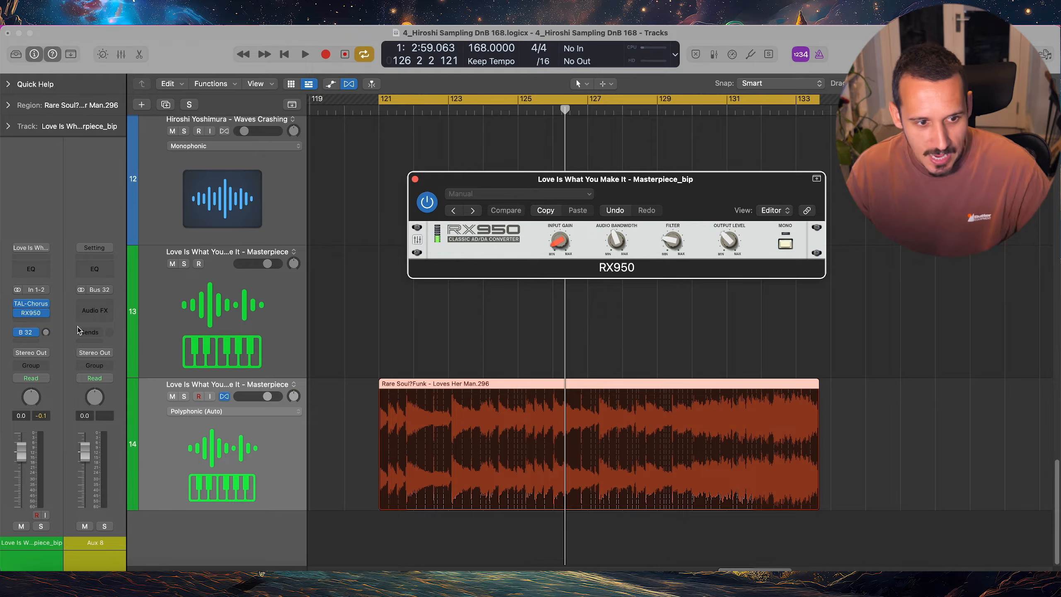
alt+click(46, 333)
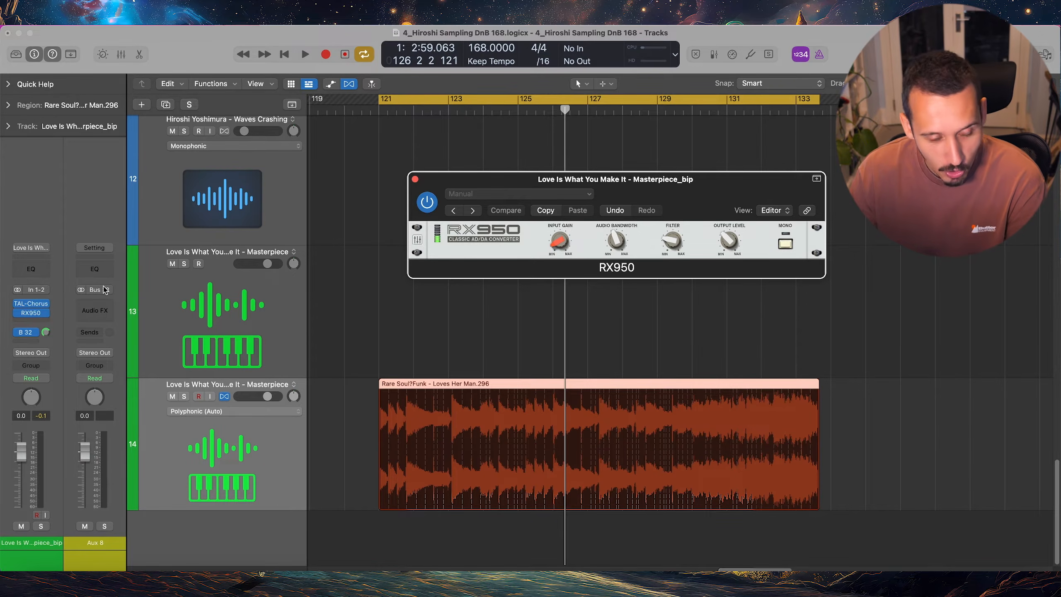
click(102, 354)
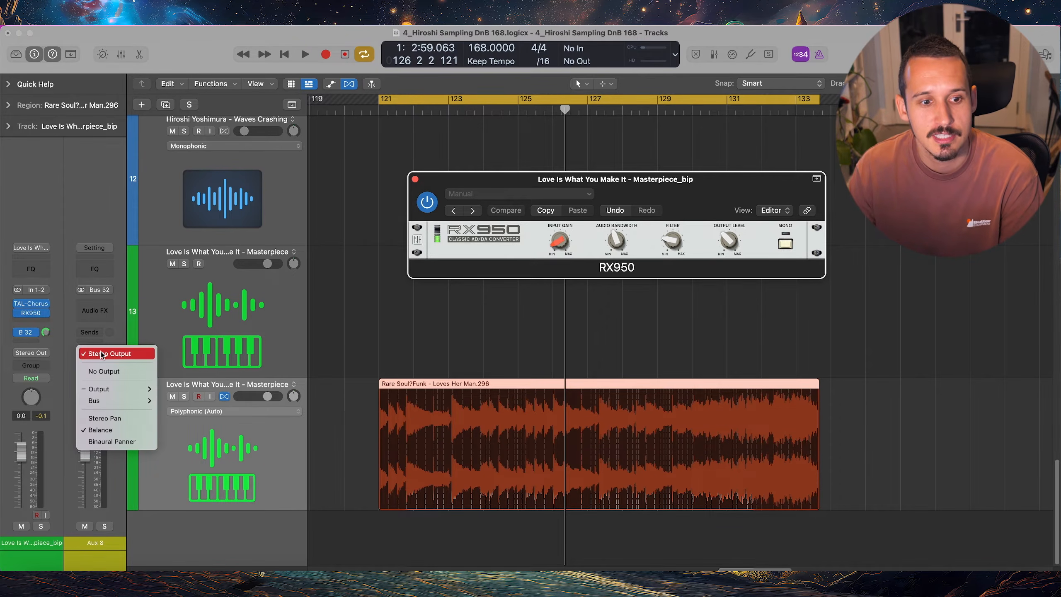
click(104, 372)
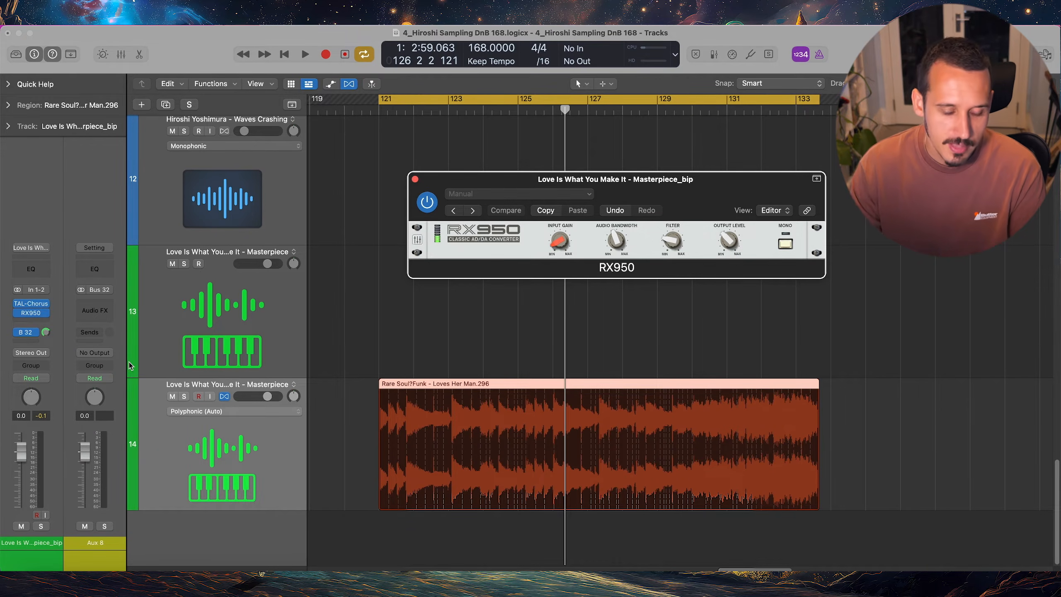
Create a new audio track below track 14 and set its input to Bus 32
key(alt+super+a)
click(106, 288)
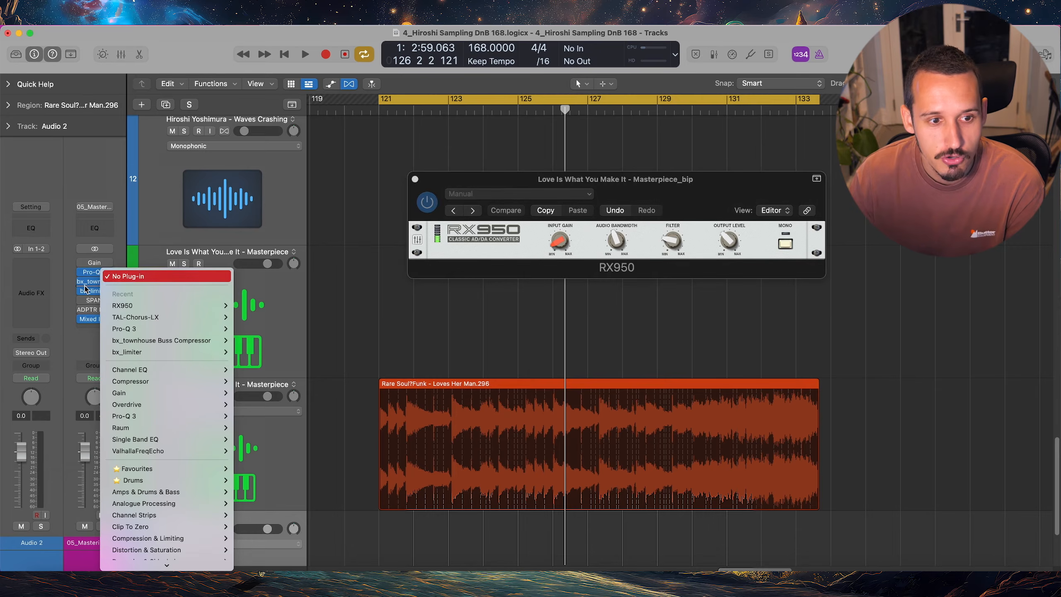
key(Escape)
click(45, 249)
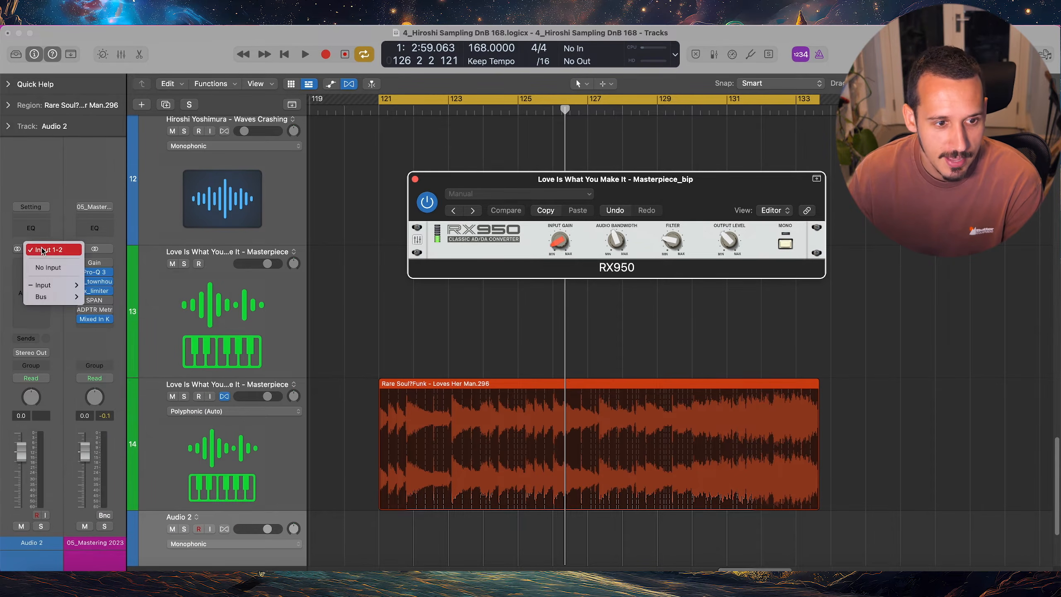
mouse_move(43, 297)
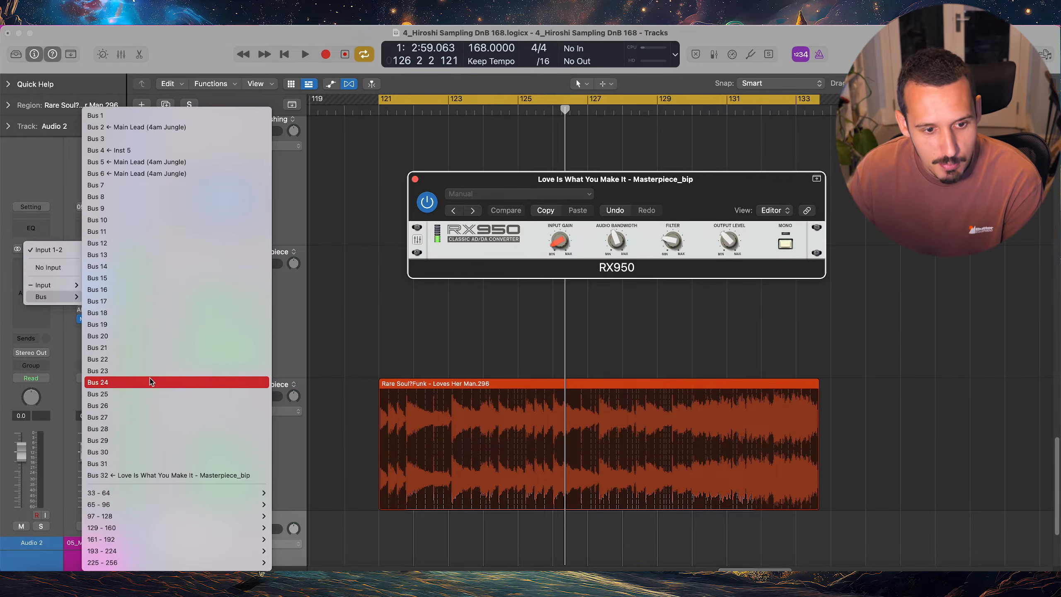
click(125, 476)
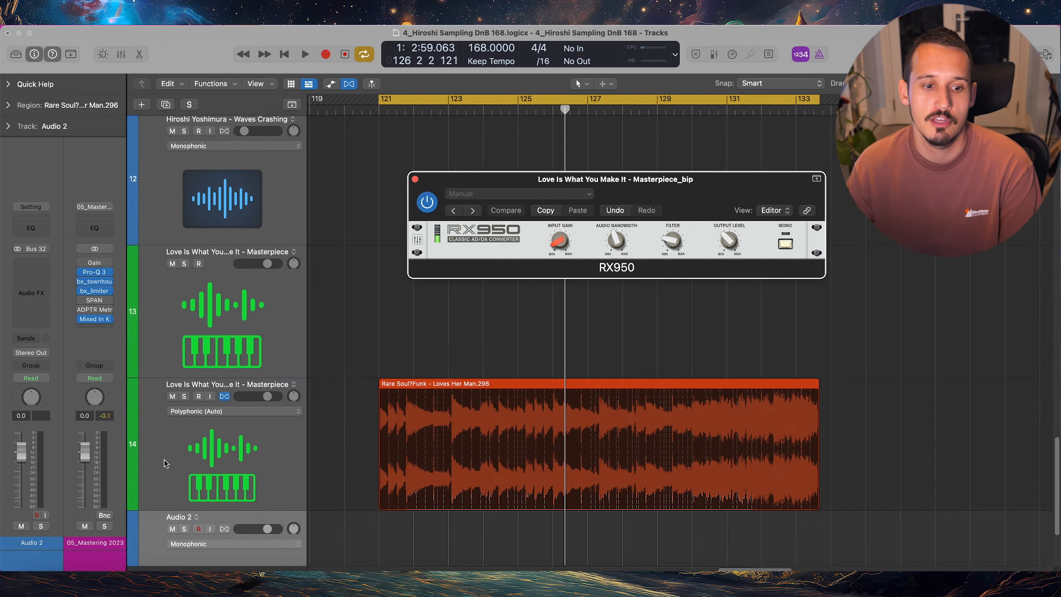
Record track 14's processed signal onto the Audio 2 track from bar 121 while adjusting the RX950 Filter, stopping around bar 131
scroll(242, 447, down, 4)
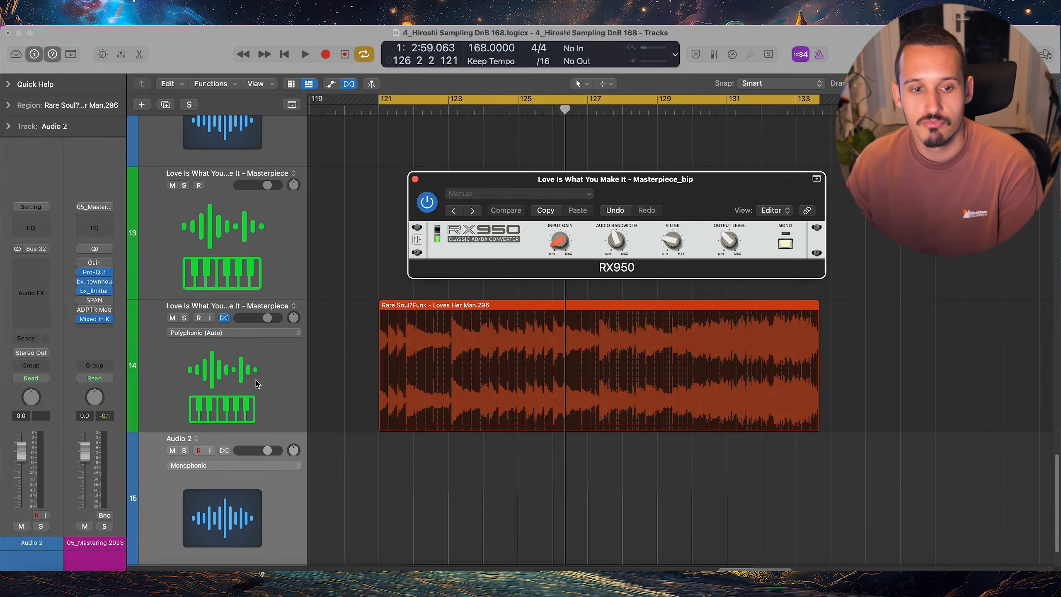
click(255, 349)
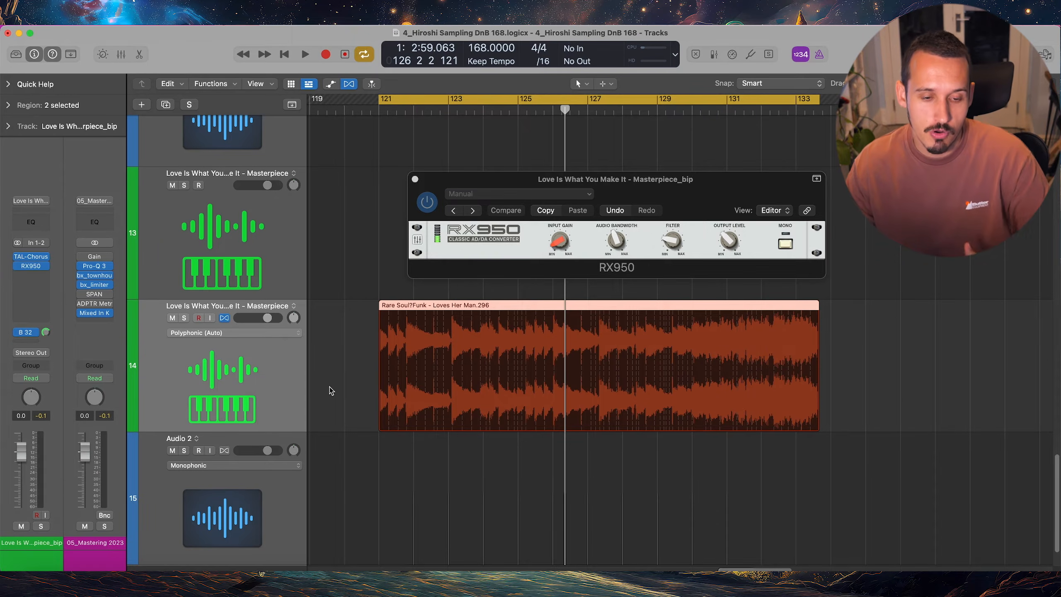
click(298, 493)
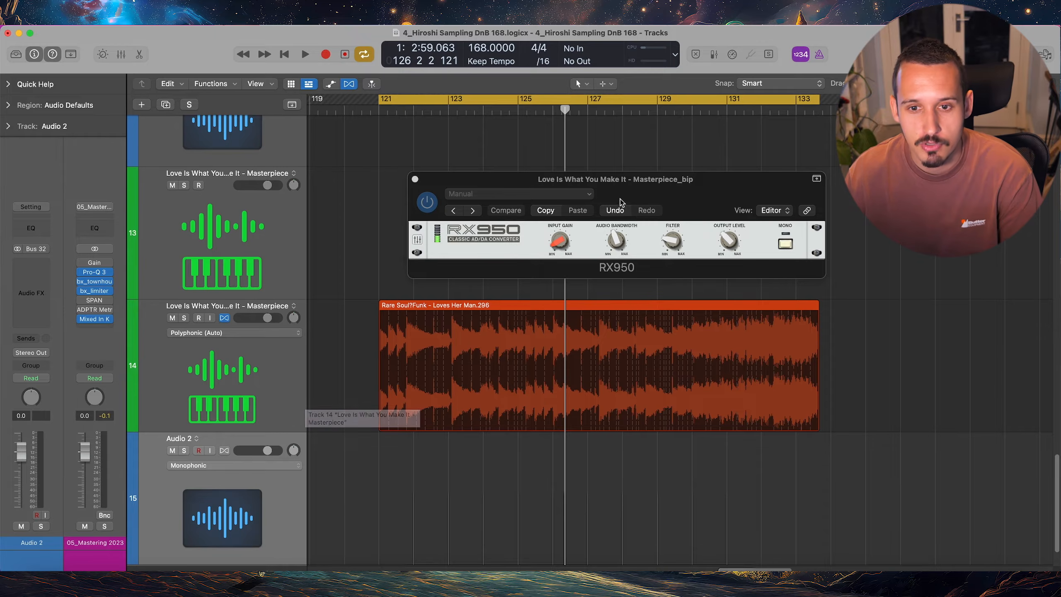
drag(647, 194, 637, 197)
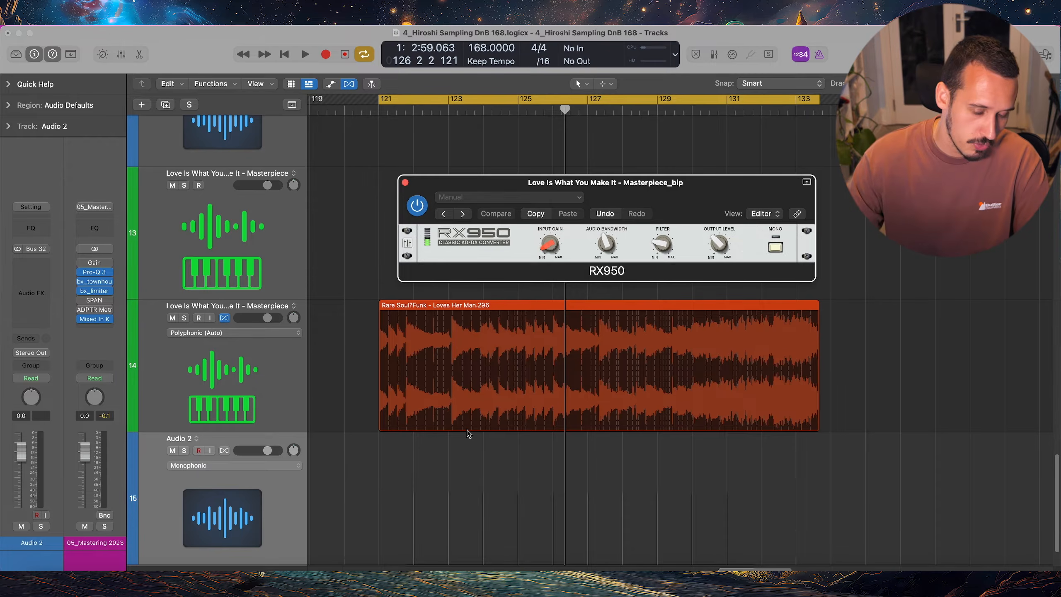
key(r)
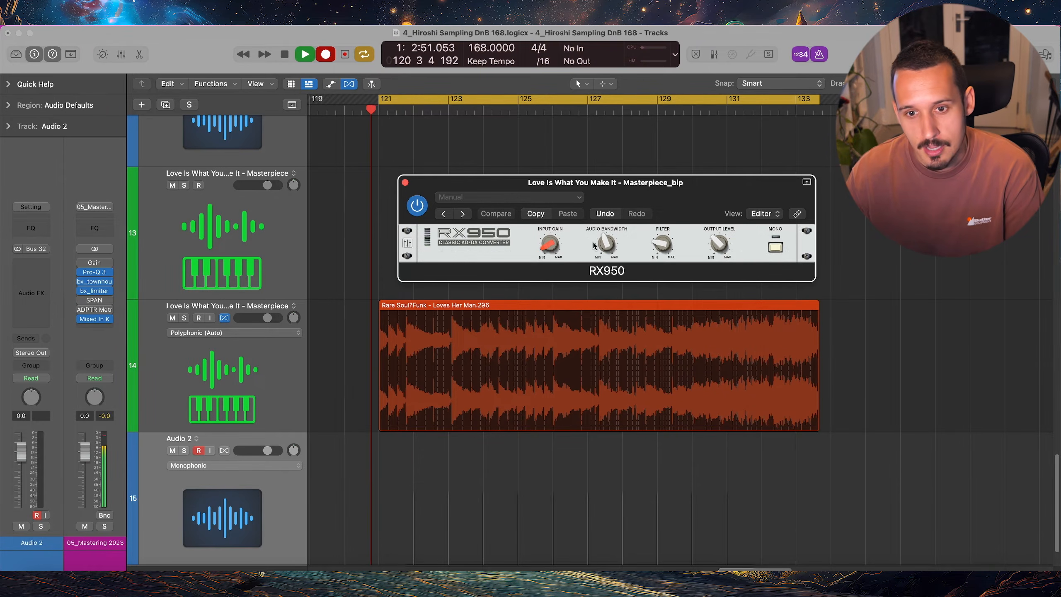
mouse_move(659, 248)
mouse_move(660, 263)
mouse_down()
mouse_move(655, 172)
mouse_move(658, 275)
mouse_move(644, 200)
mouse_move(639, 241)
mouse_up()
key(space)
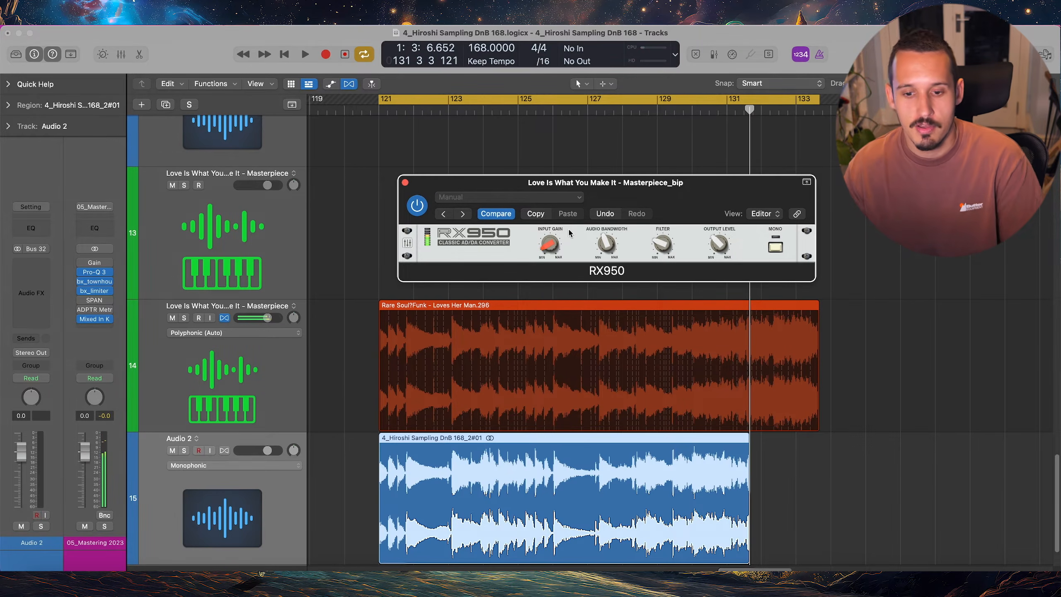
Close the RX950 window, solo the new Audio 2 recording and play it back
click(405, 183)
key(s)
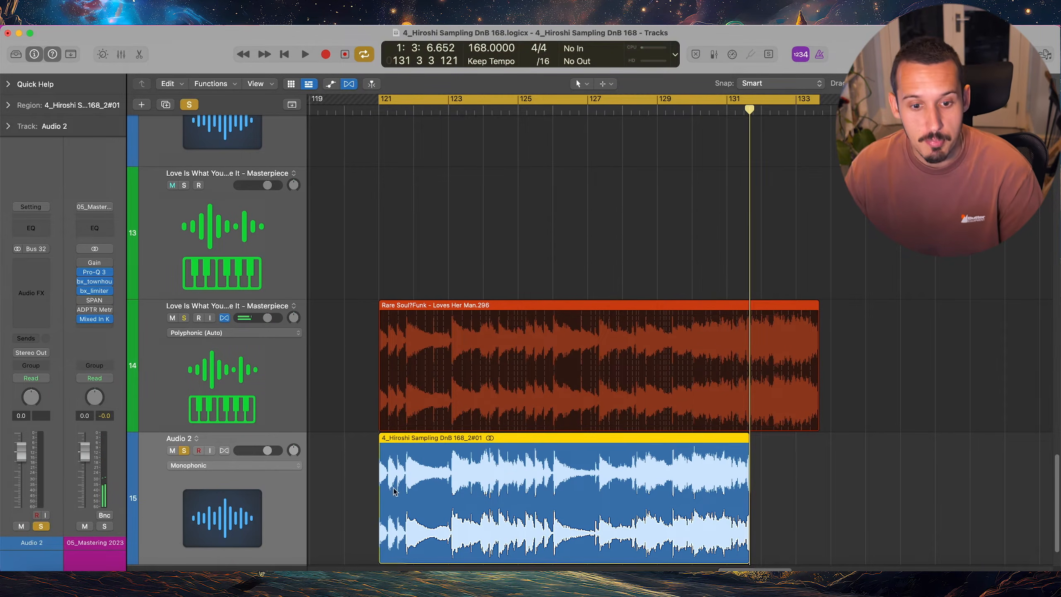
click(777, 487)
click(582, 508)
key(space)
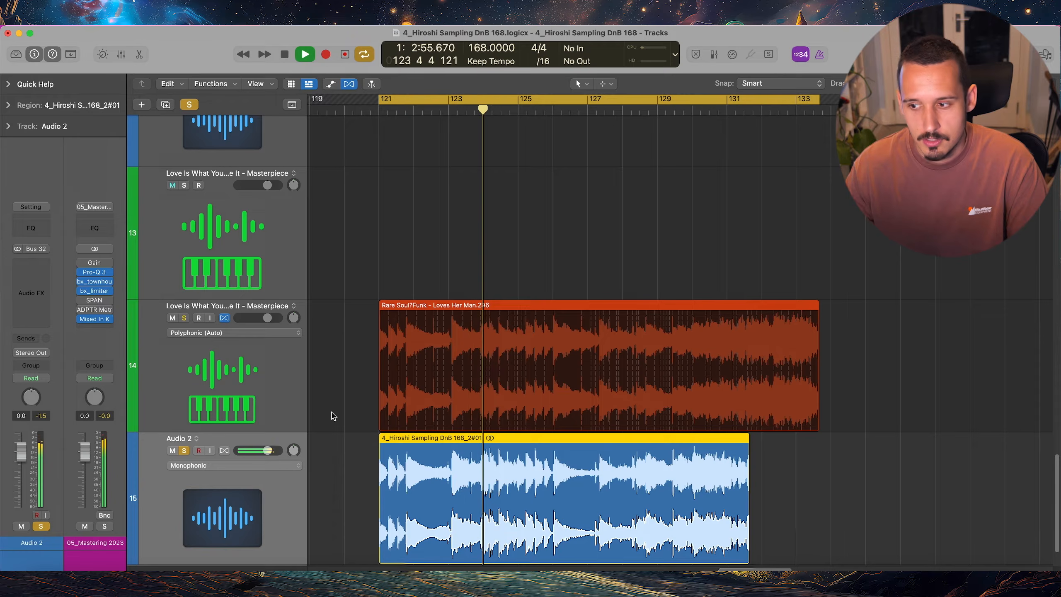
key(space)
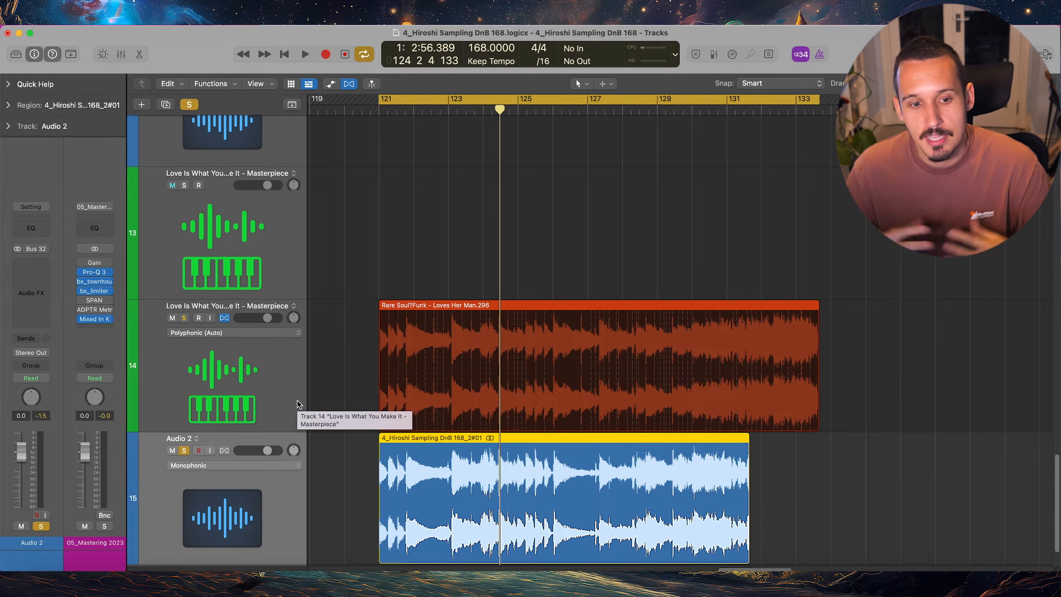
Insert the stereo version of BirdBird's Rolling Sampler after RX950 on track 14
click(253, 374)
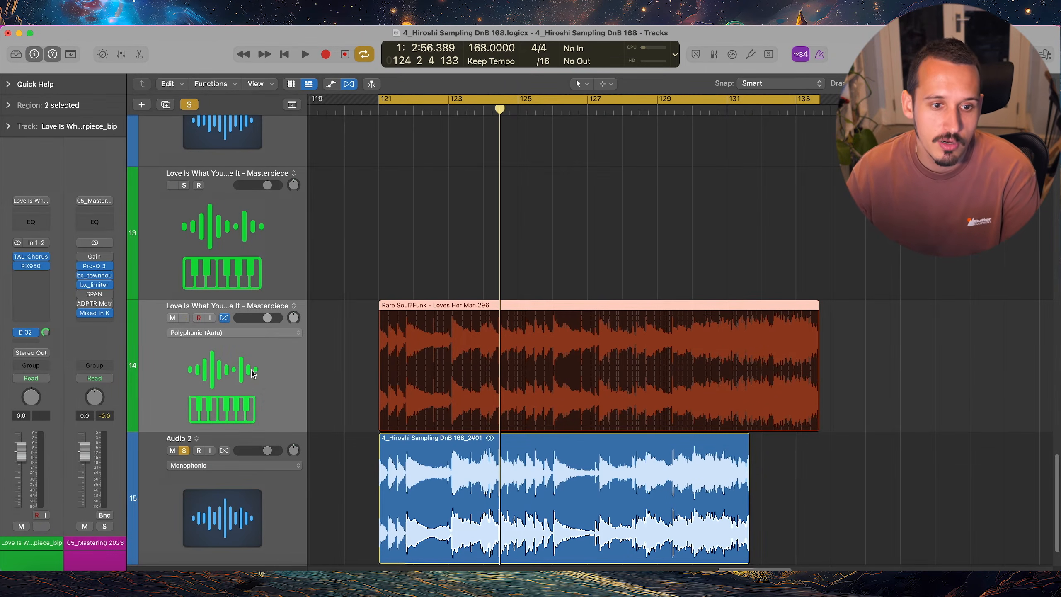
click(40, 277)
scroll(46, 306, down, 10)
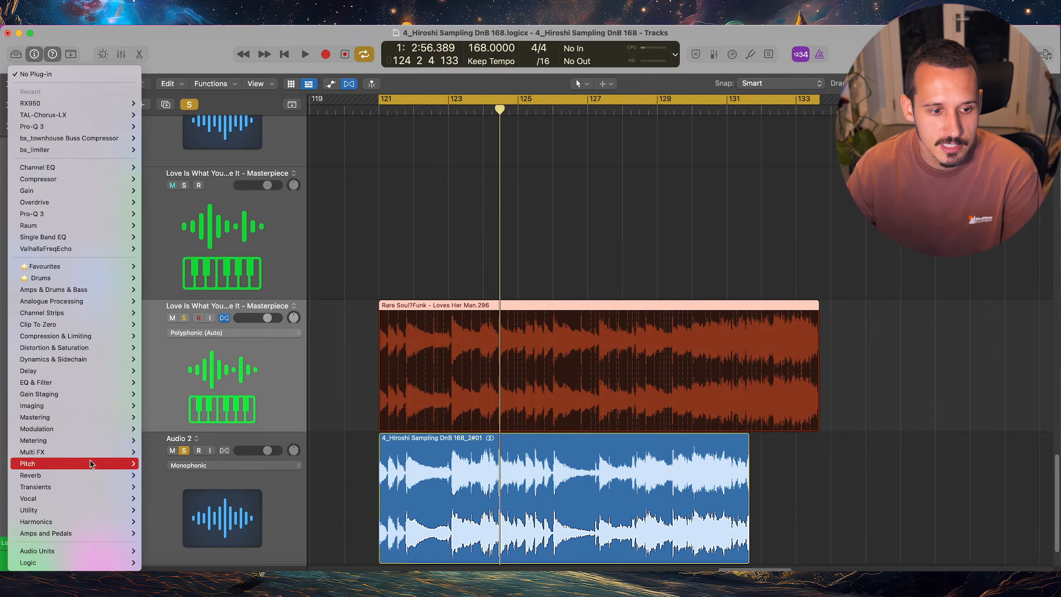
mouse_move(53, 549)
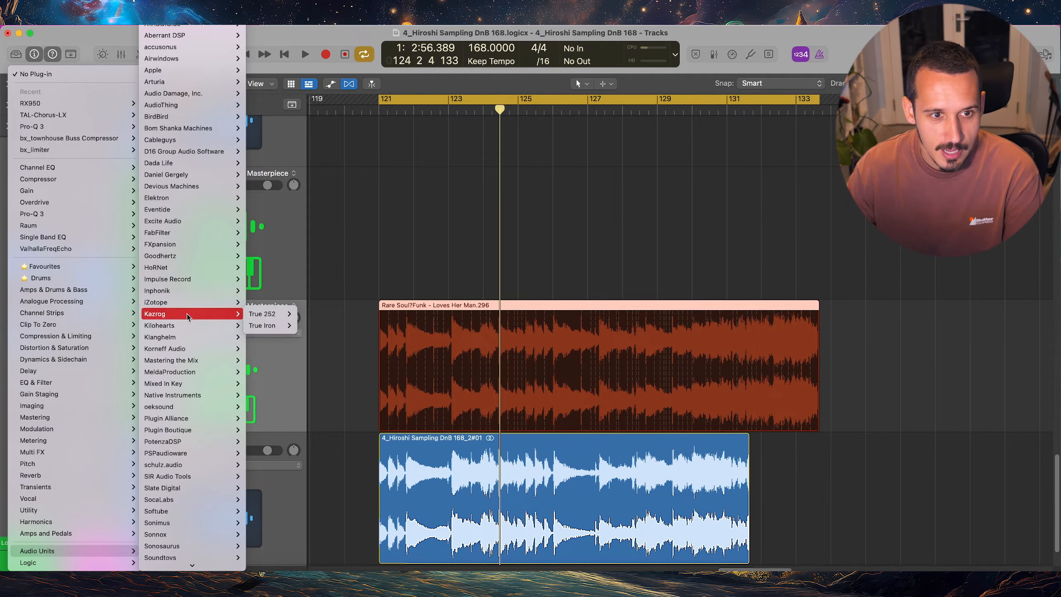
mouse_move(177, 116)
mouse_move(271, 117)
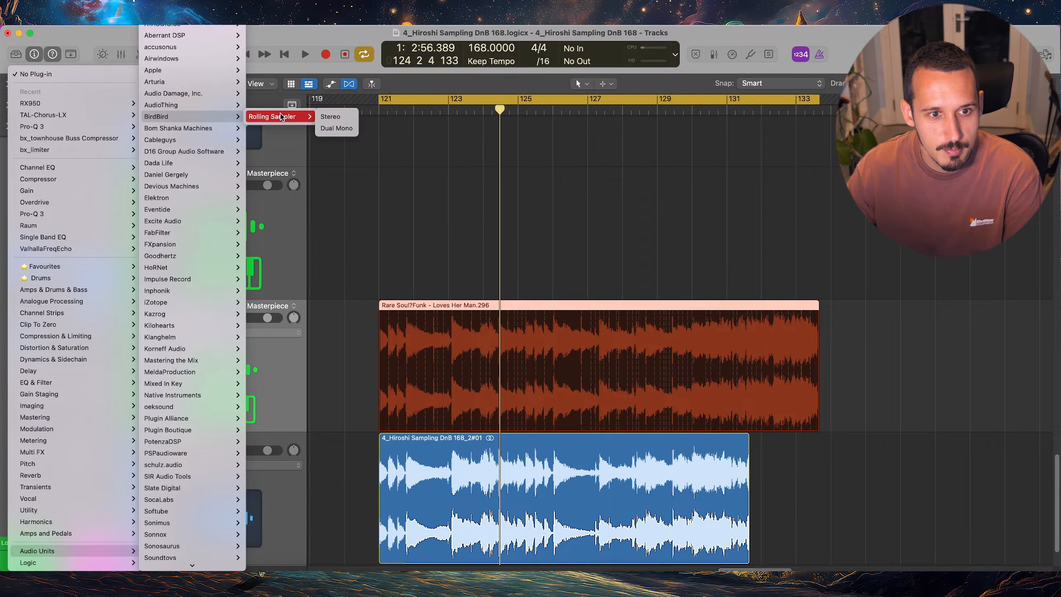
click(334, 117)
drag(690, 171, 701, 129)
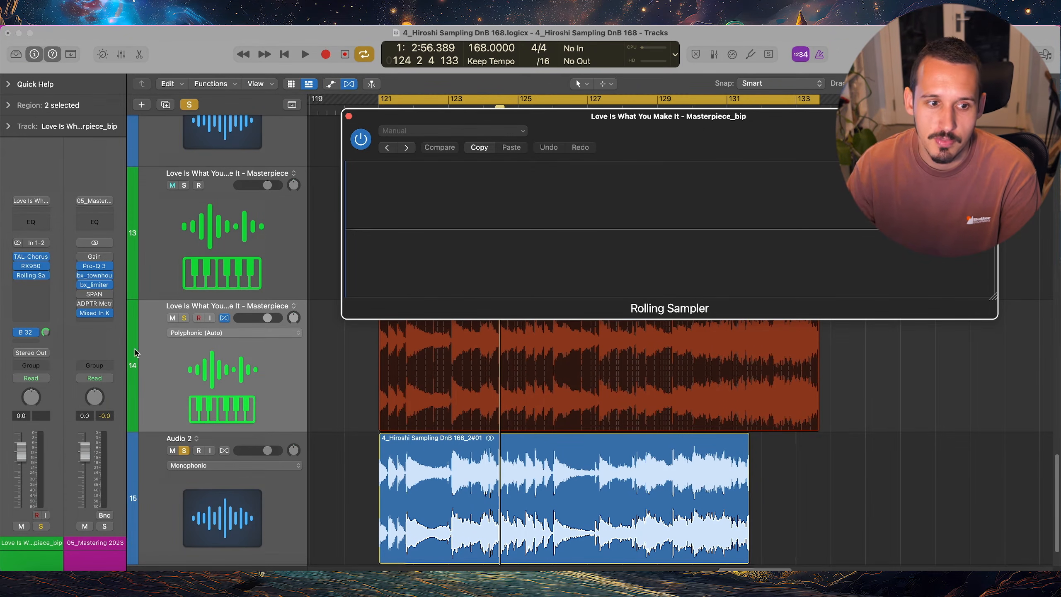
Bypass track 14's Bus 32 send, solo the track and arrange the Rolling Sampler and RX950 windows so both are accessible
click(18, 332)
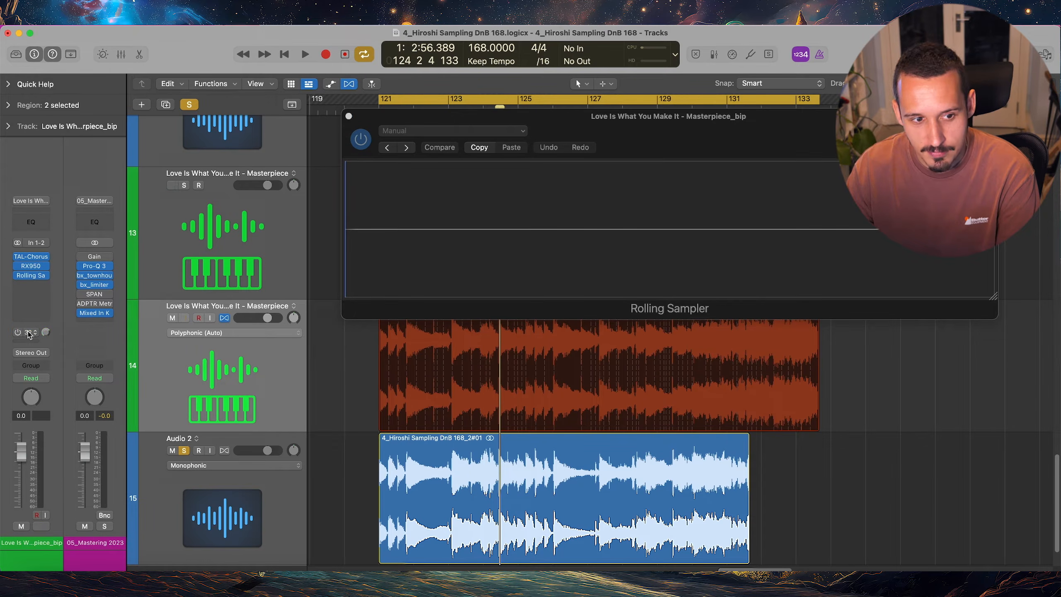
key(s)
drag(658, 120, 570, 383)
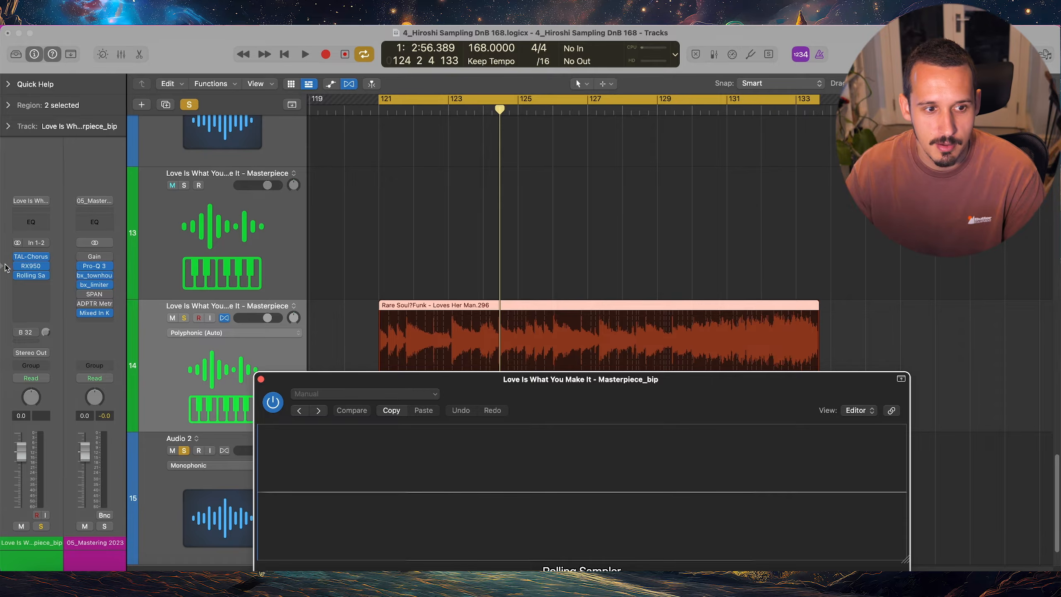
click(30, 266)
drag(654, 183, 716, 125)
Capture playback in Rolling Sampler while adjusting the RX950 Filter, place the captured audio on track 14 near bar 136 and close the sampler
key(space)
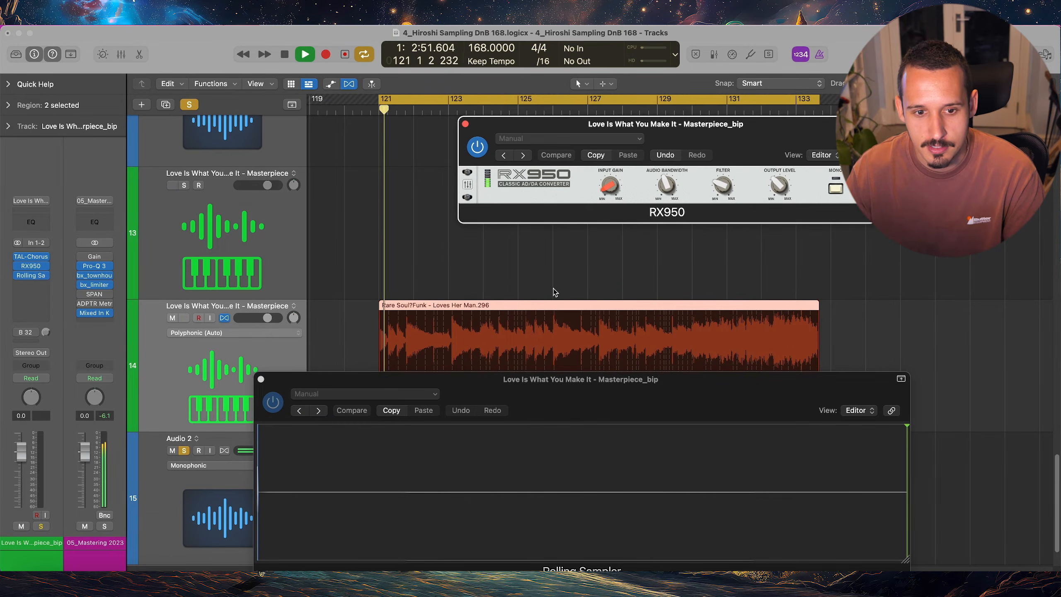
mouse_move(723, 186)
mouse_down()
mouse_move(724, 197)
mouse_move(726, 144)
mouse_move(722, 171)
mouse_up()
key(space)
drag(321, 499, 903, 318)
scroll(845, 313, right, 3)
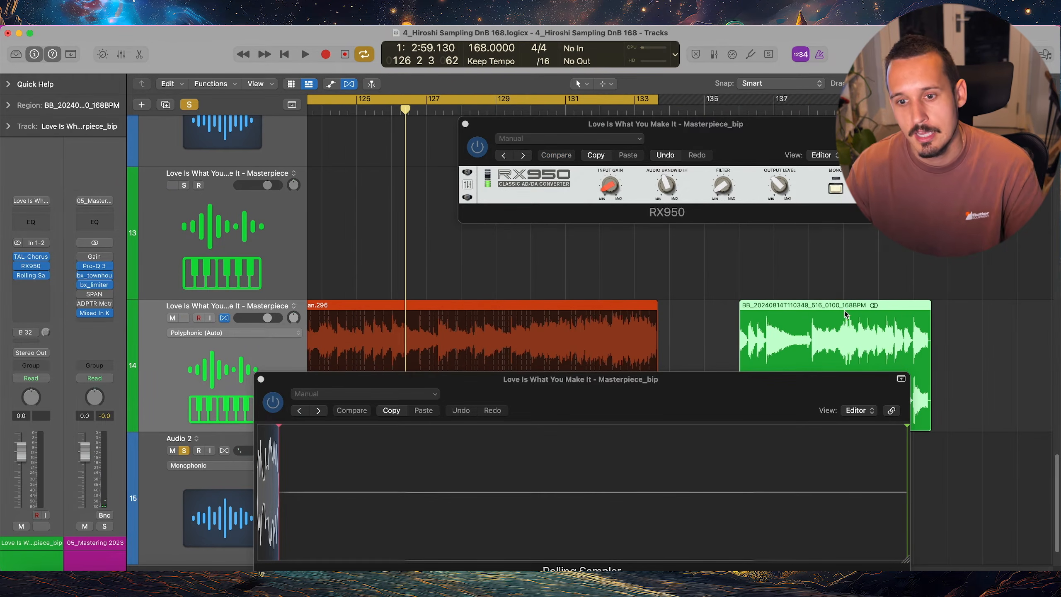
key(s)
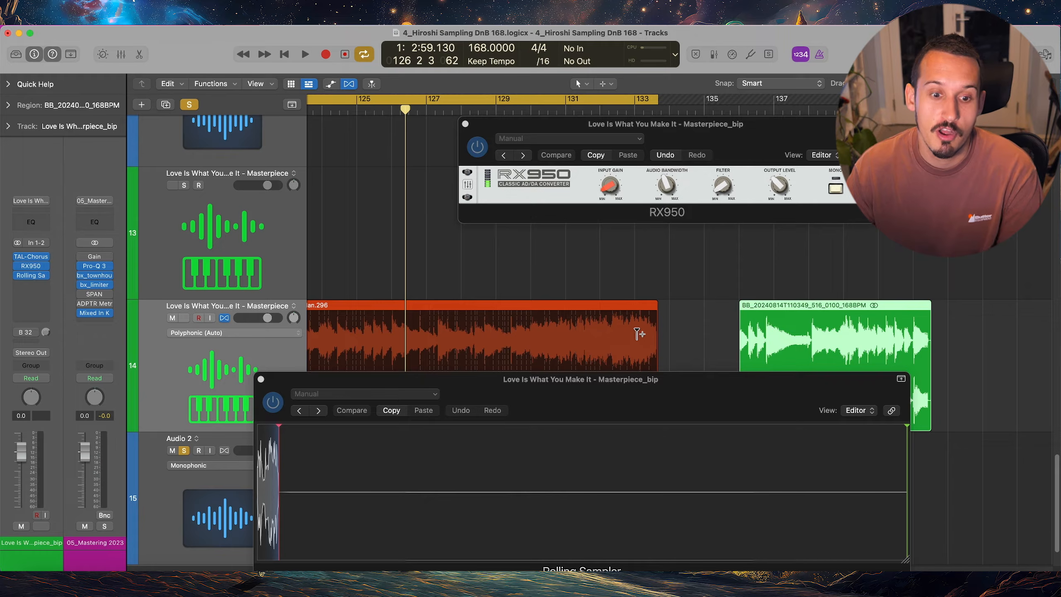
click(261, 380)
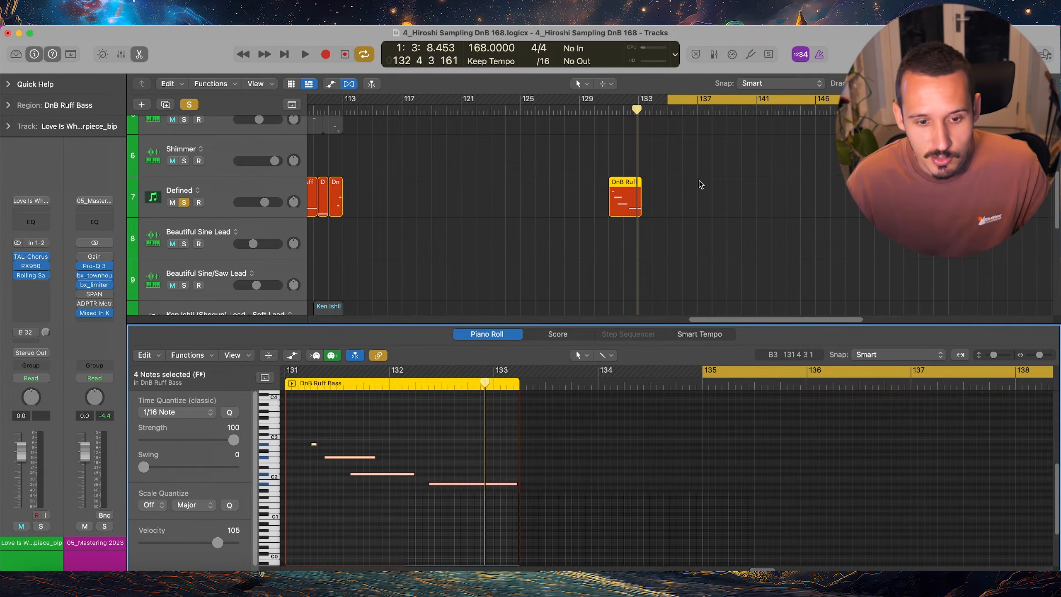
Force legato on the four DnB Ruff Bass notes so each one ends where the following note starts
drag(306, 425, 528, 533)
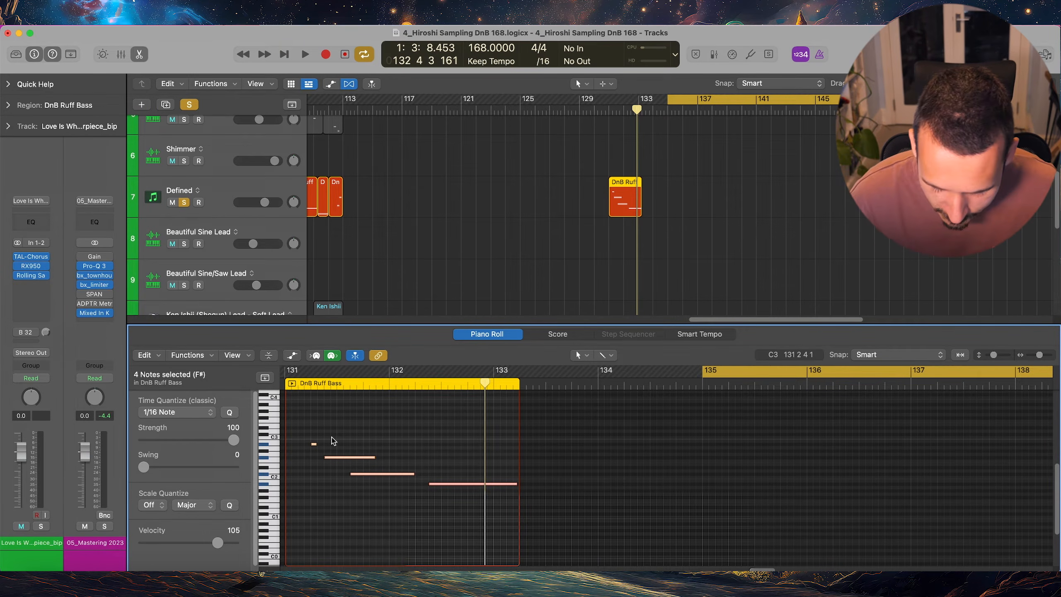
key(shift+backslash)
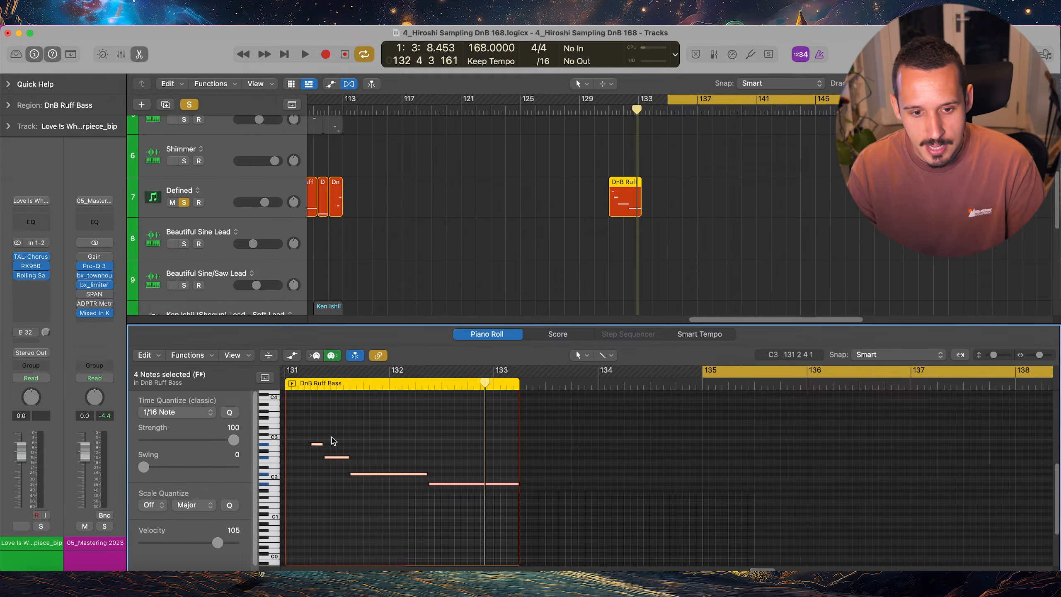
click(331, 439)
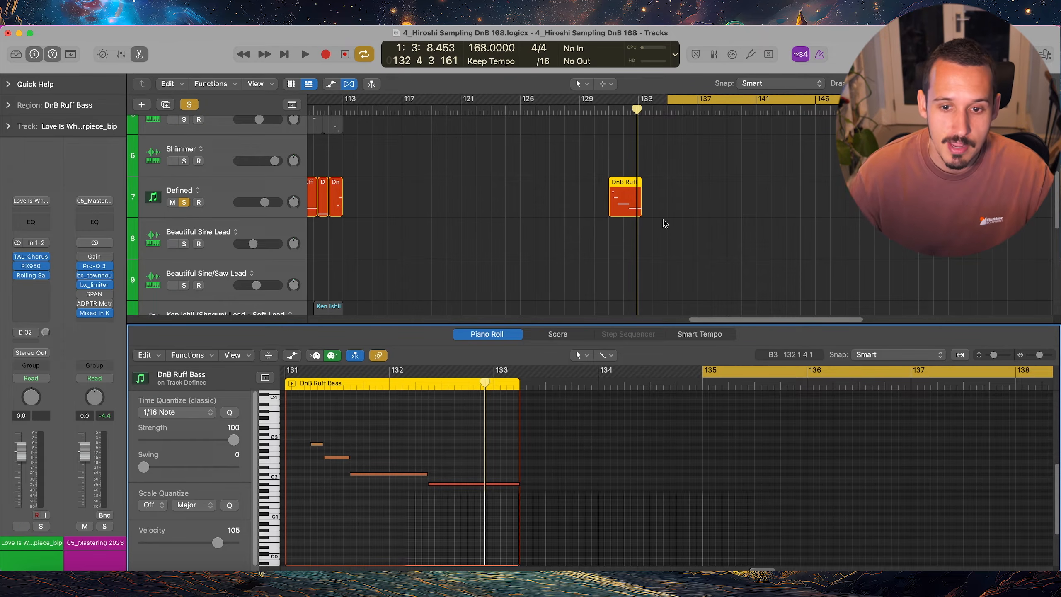
Solo Audio 2 and extend its separated recording regions between bars 121 and 132 so each one meets the next without gaps
scroll(658, 226, down, 10)
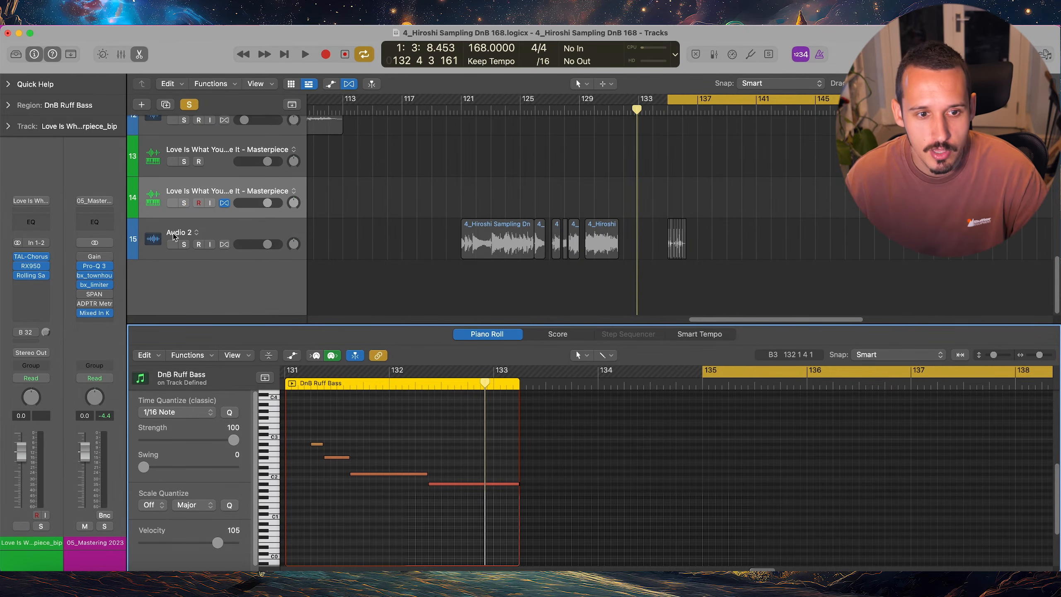
click(182, 244)
drag(510, 189, 623, 255)
scroll(624, 255, up, 5)
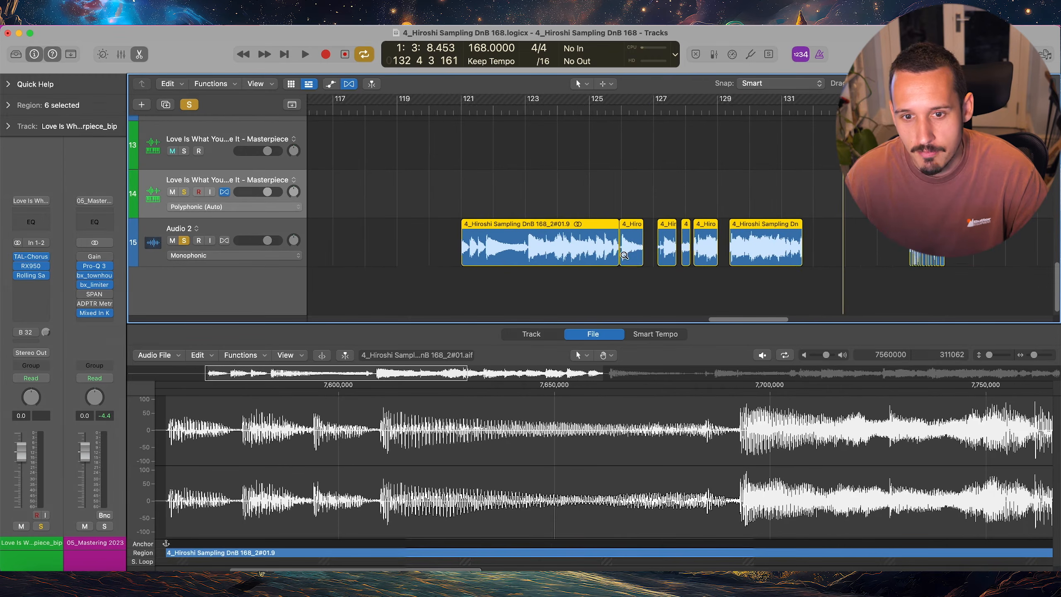
scroll(624, 255, up, 5)
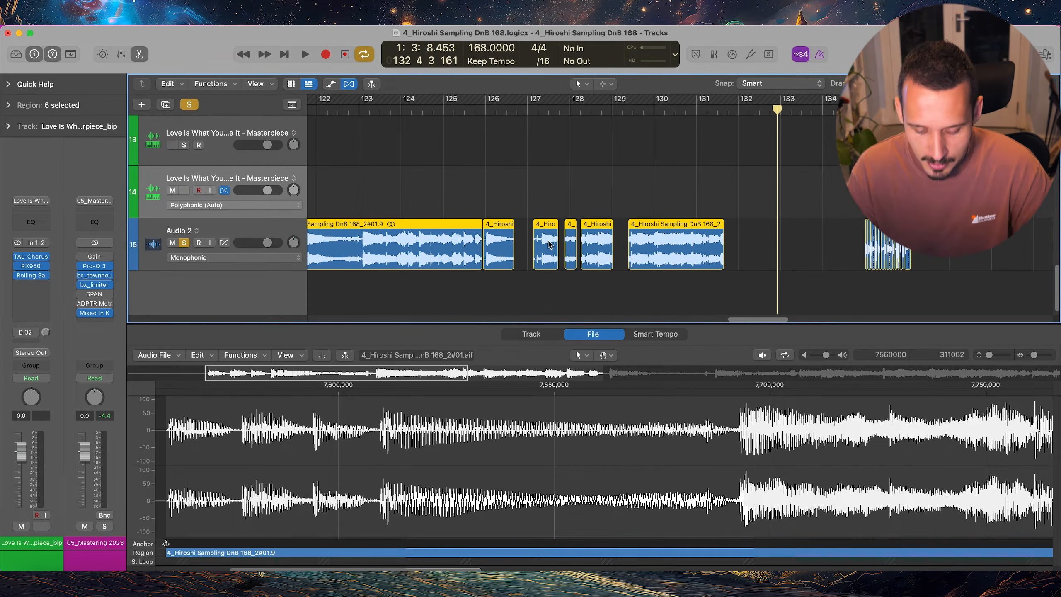
key(shift+backslash)
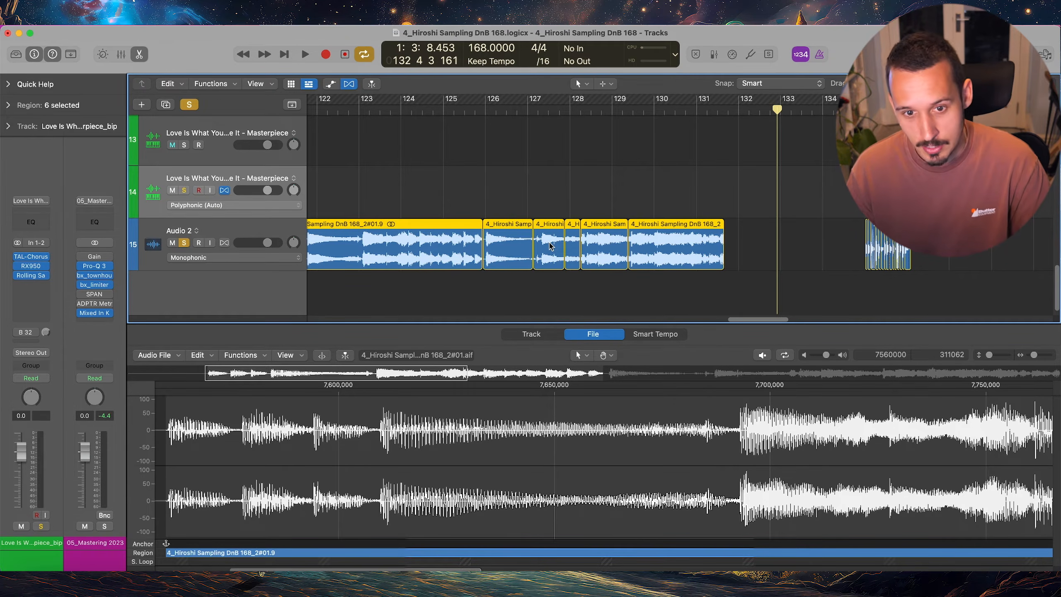
Remove the overlaps between all the Hot Pants drum slices at bar 135 on Audio 2
scroll(819, 226, right, 5)
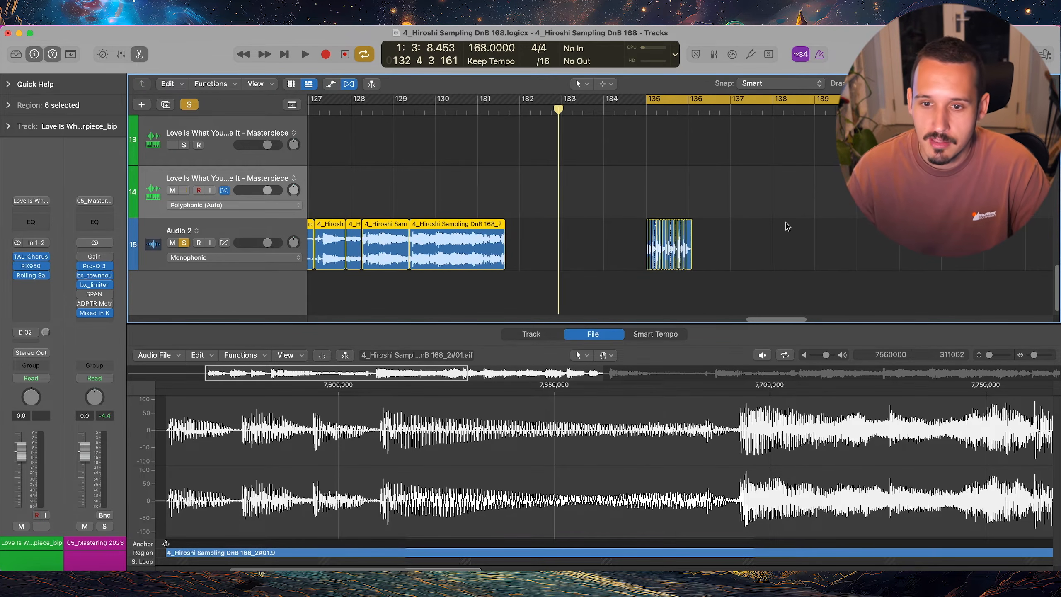
scroll(794, 225, up, 4)
scroll(744, 227, right, 4)
scroll(744, 226, up, 4)
scroll(743, 226, right, 5)
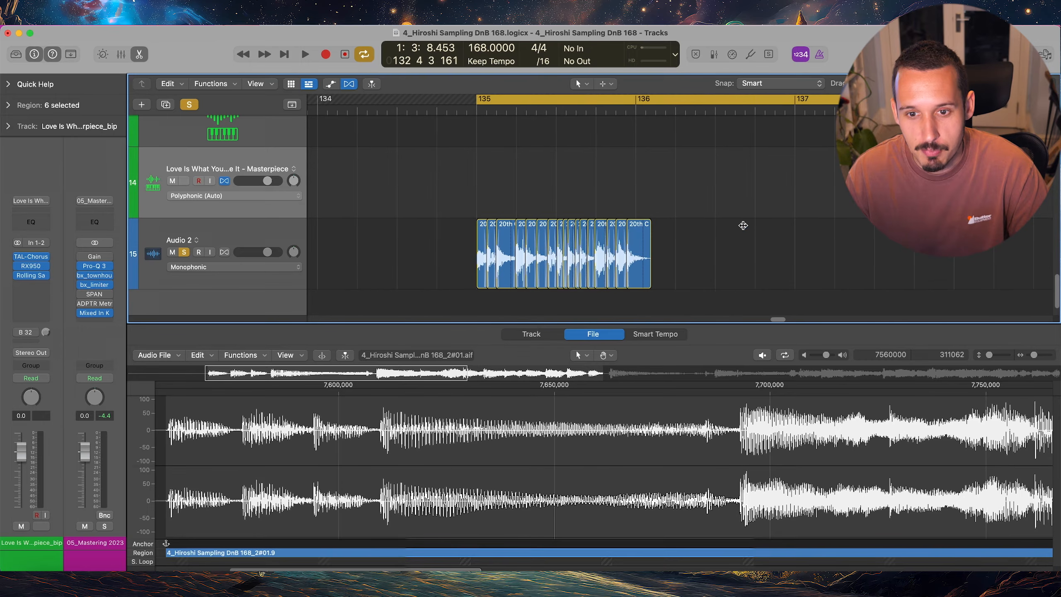
drag(762, 203, 462, 272)
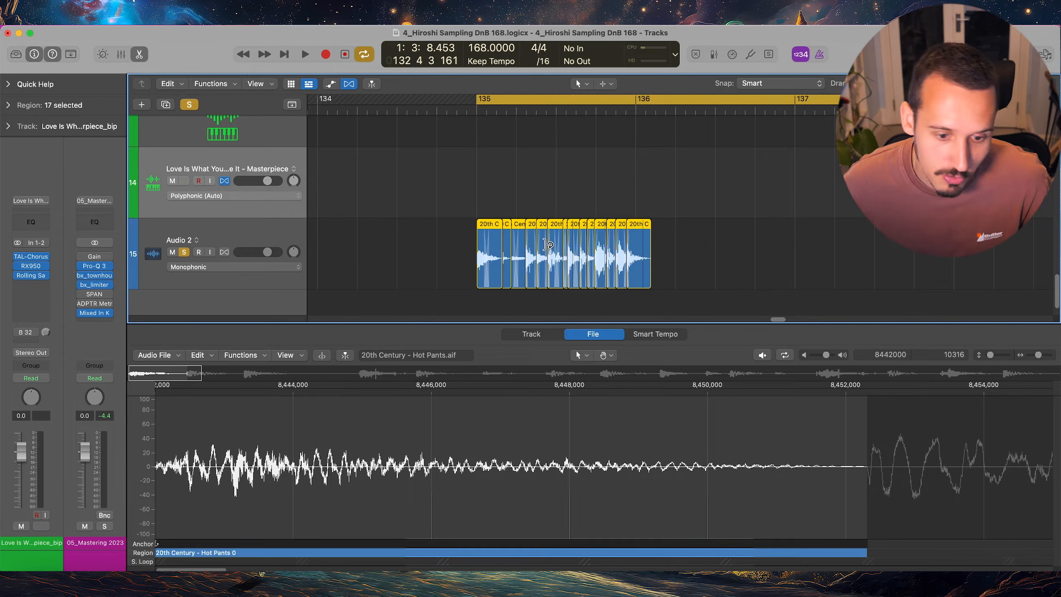
key(backslash)
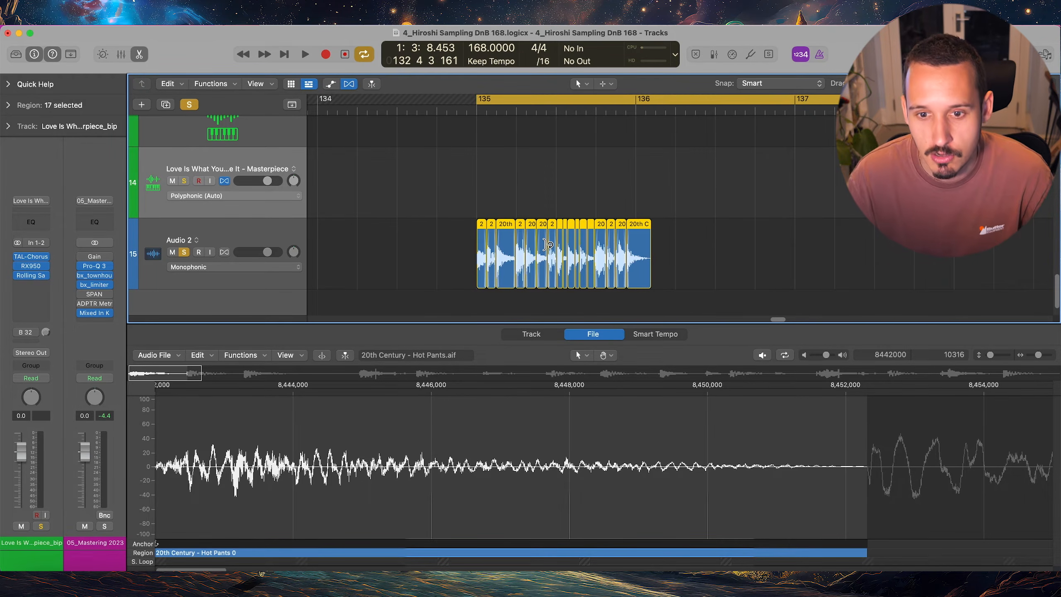
Undo the overlap removal on the Hot Pants slices, reselect all of them and remove their overlaps again
ctrl+alt+click(546, 244)
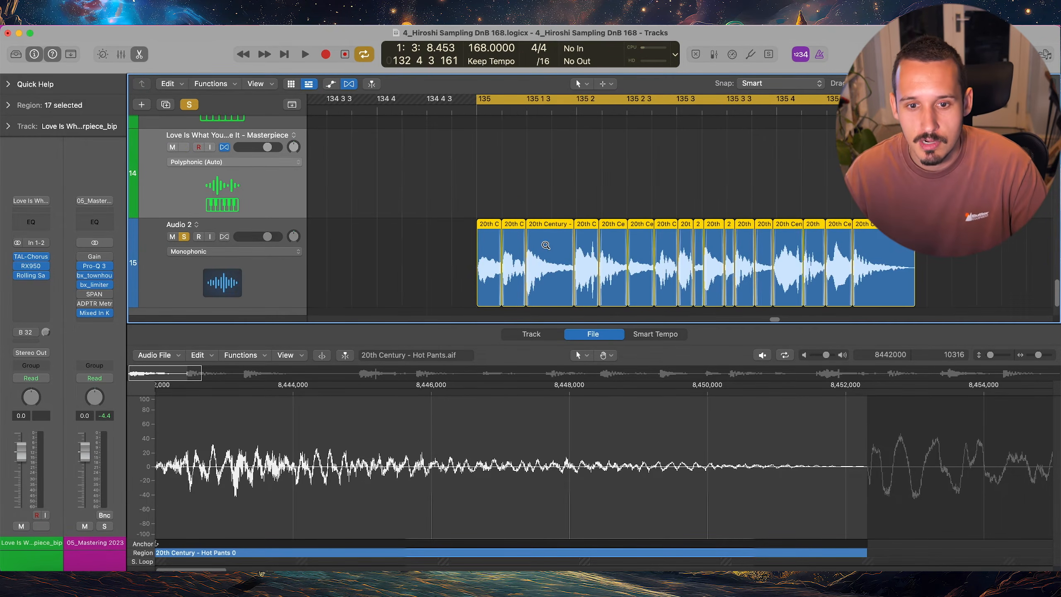
key(super+z)
click(530, 194)
click(503, 285)
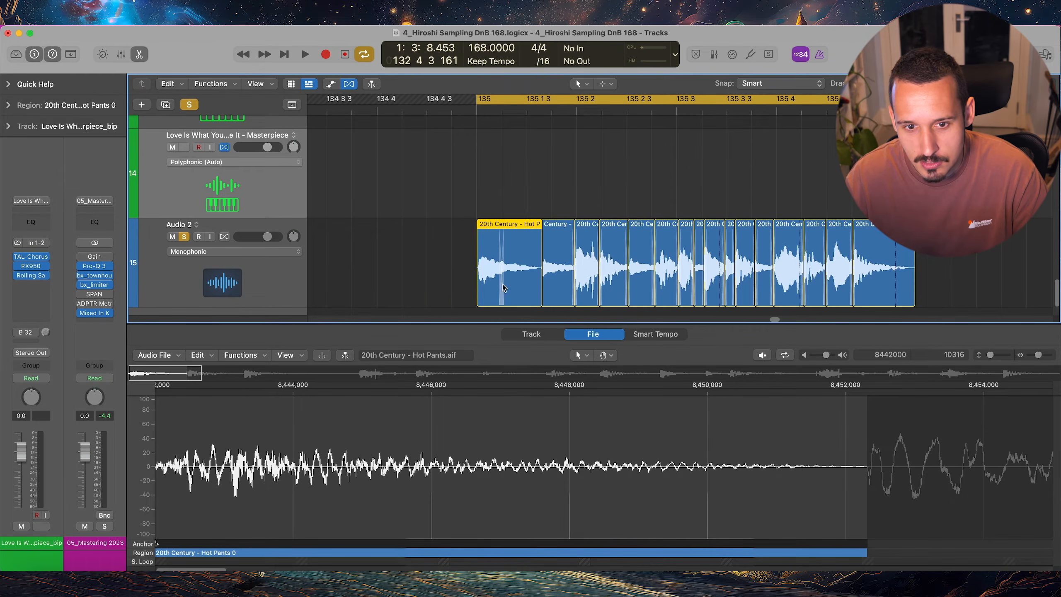
drag(907, 183, 432, 295)
key(backslash)
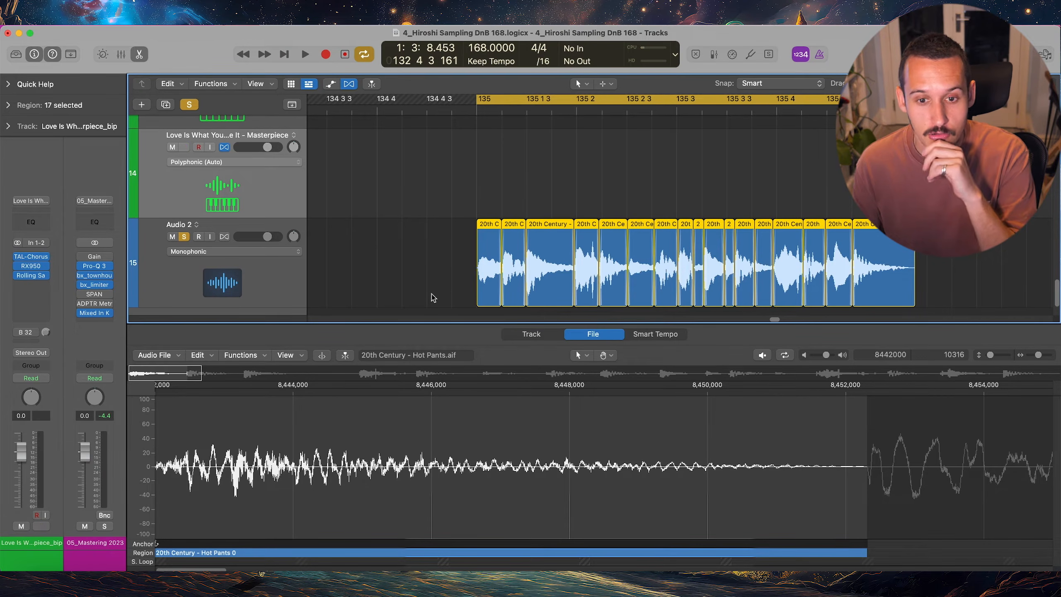
Adjust the third Hot Pants slice's gain to -3.2 dB with the Gain Tool and restore the Marquee Tool as secondary tool
key(s)
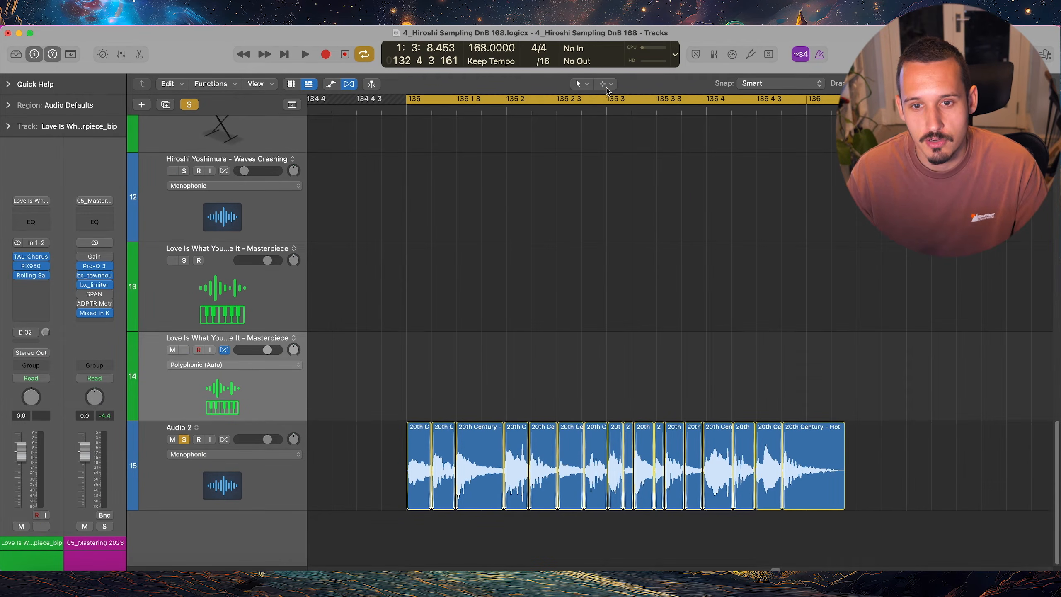
click(606, 89)
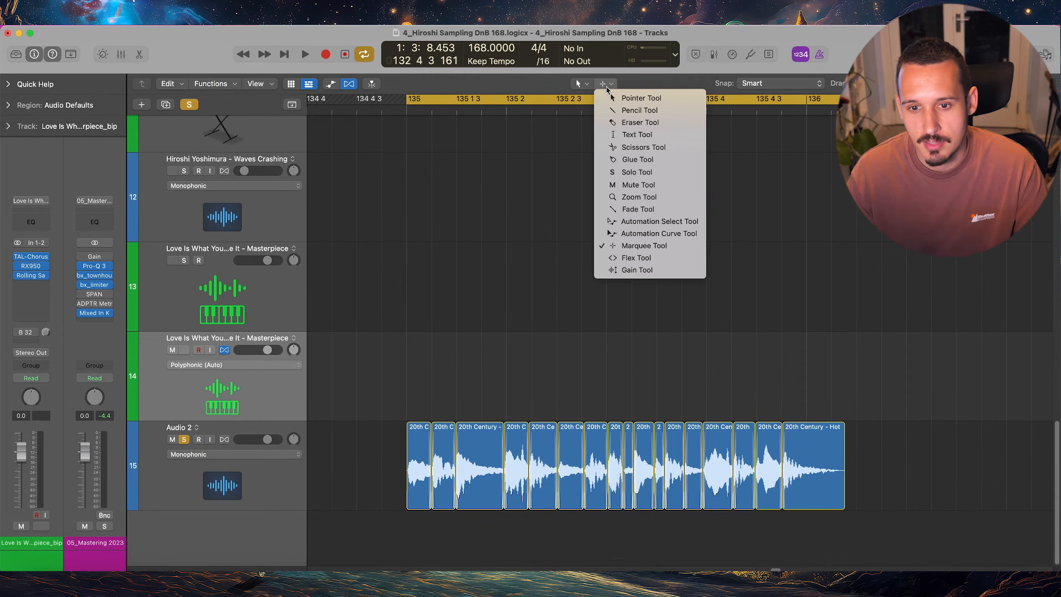
click(636, 270)
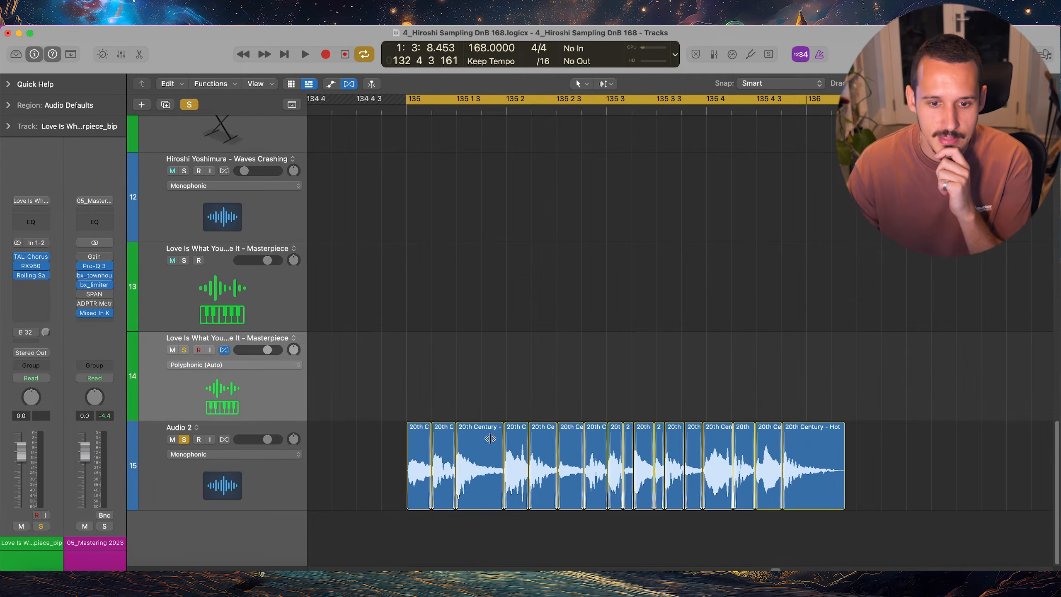
drag(478, 459, 484, 468)
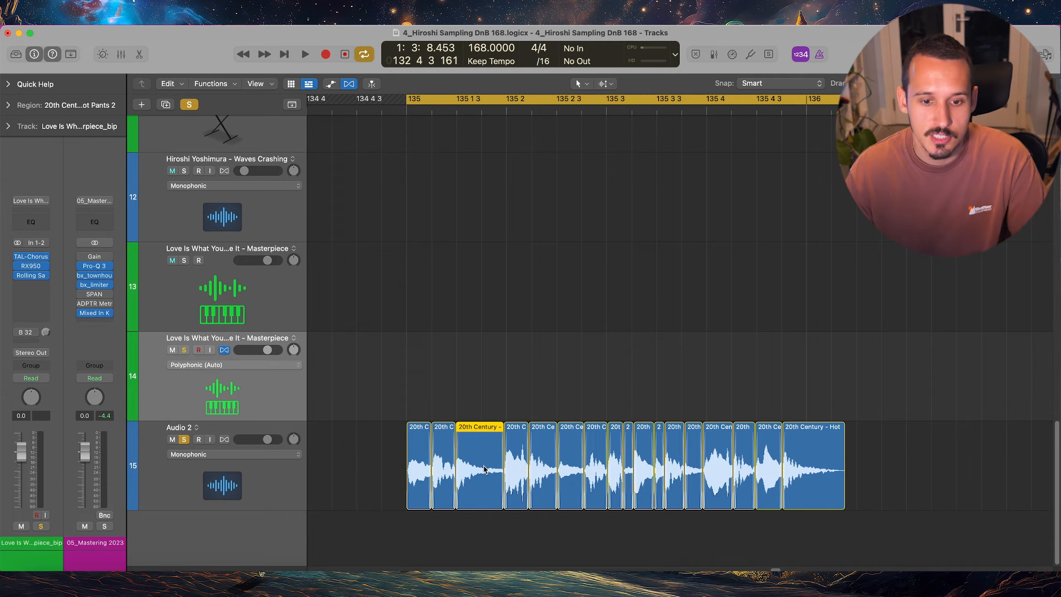
click(605, 84)
click(627, 246)
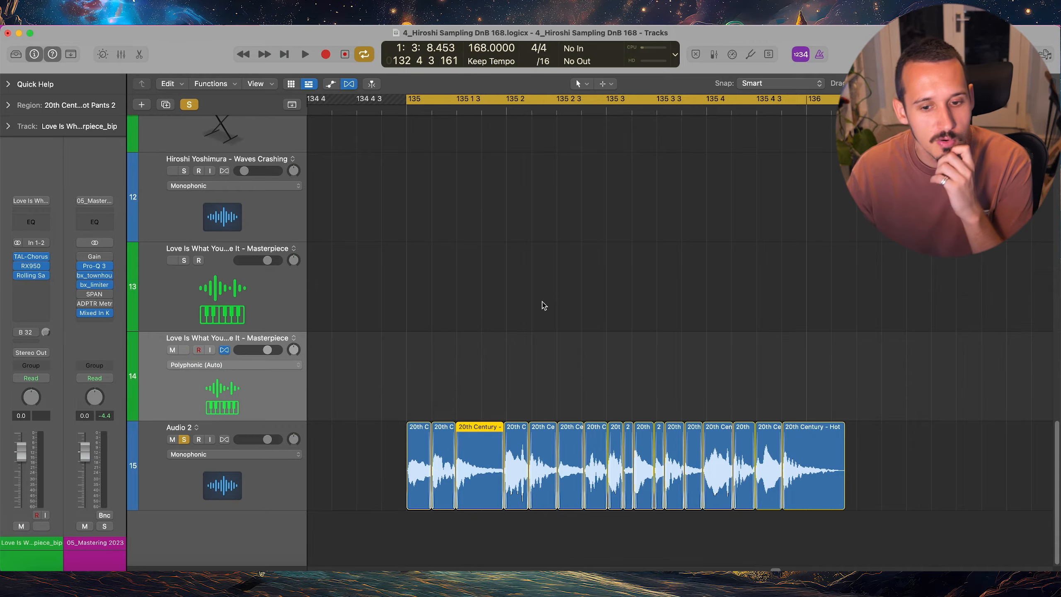
key(g)
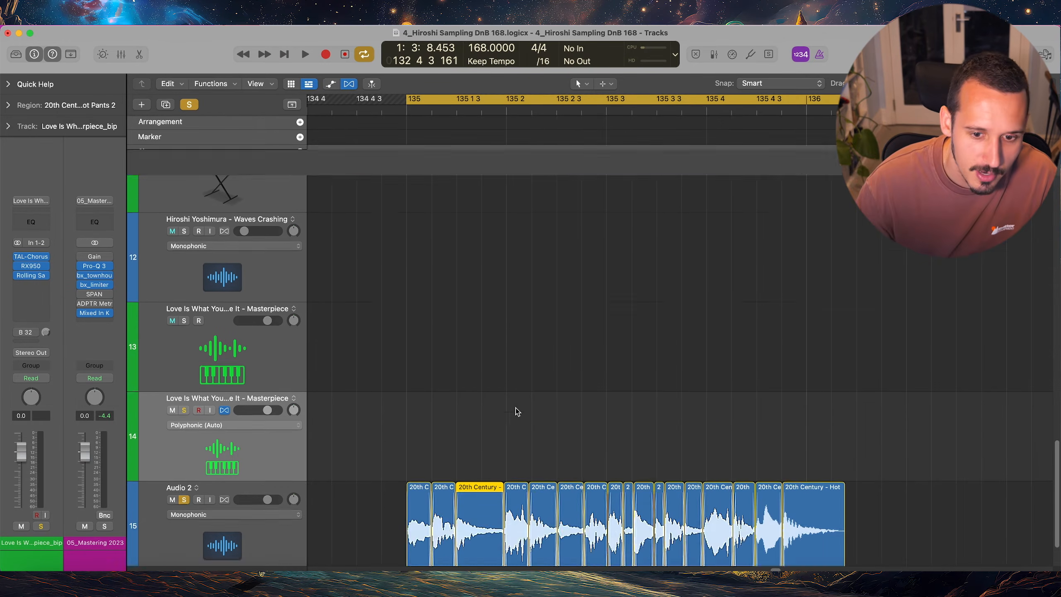
key(g)
drag(500, 376, 482, 443)
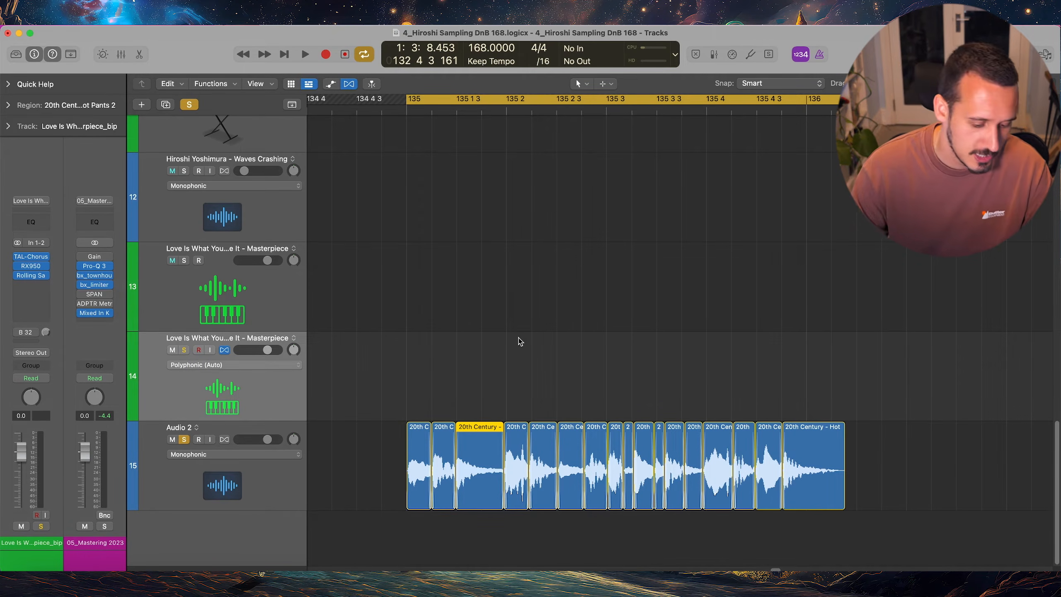
Show the third Hot Pants slice's region parameters in a floating inspector and compare them with the docked Region inspector
key(alt+r)
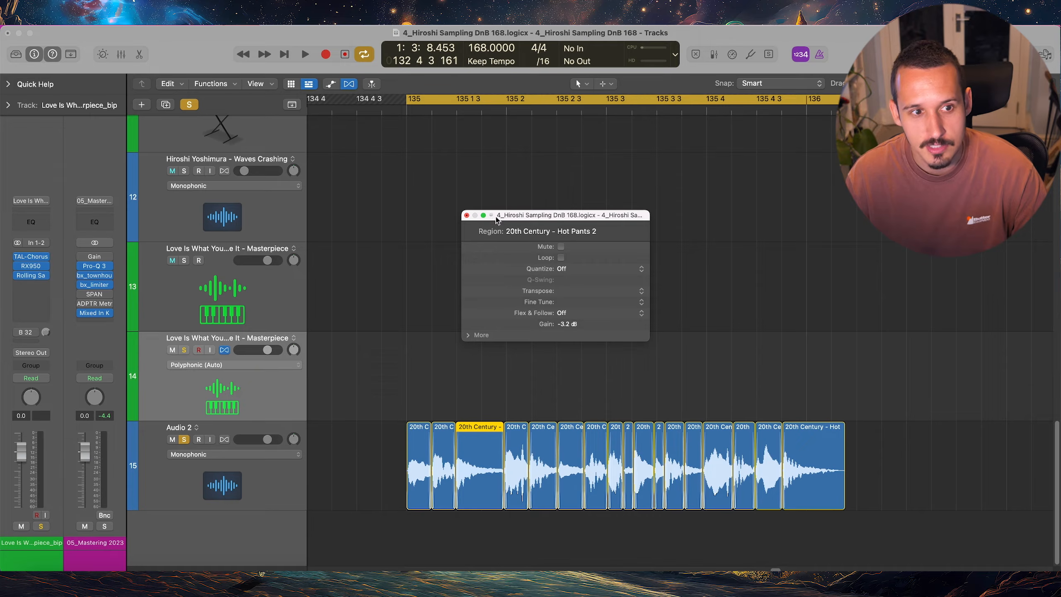
drag(522, 216, 553, 214)
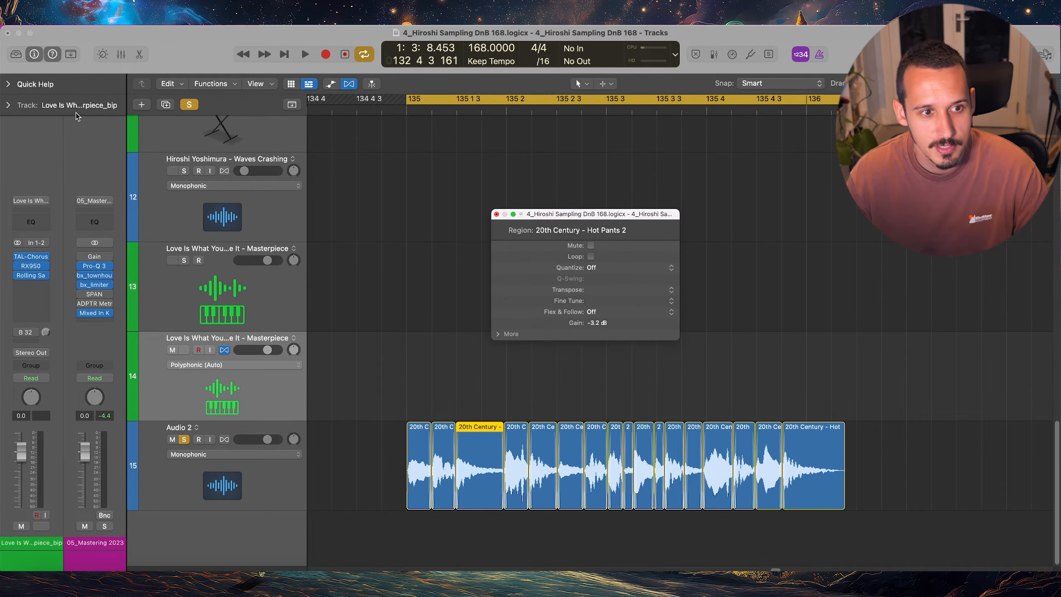
key(alt+r)
click(8, 104)
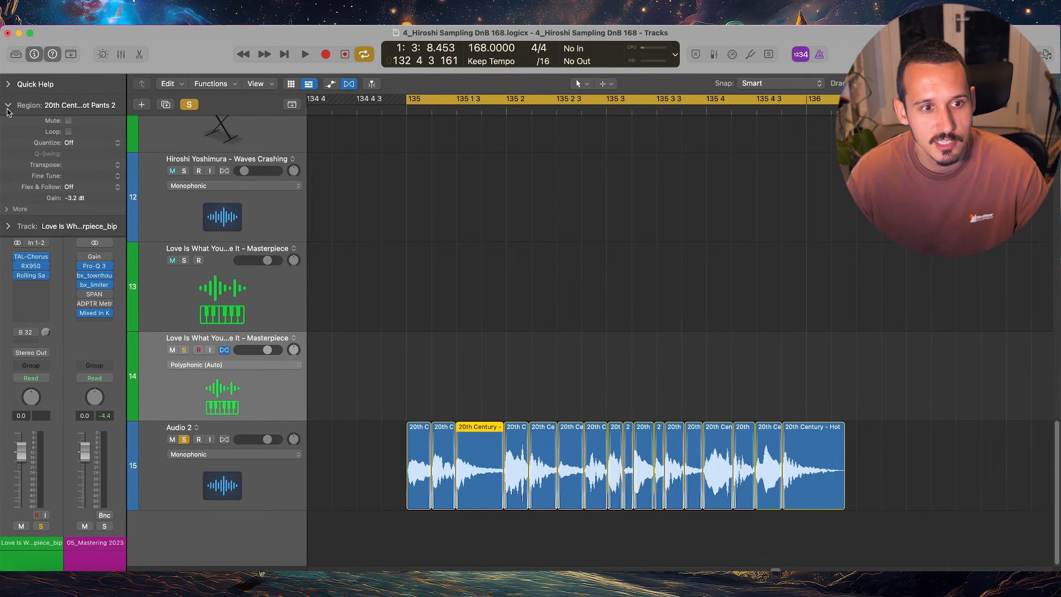
key(alt+r)
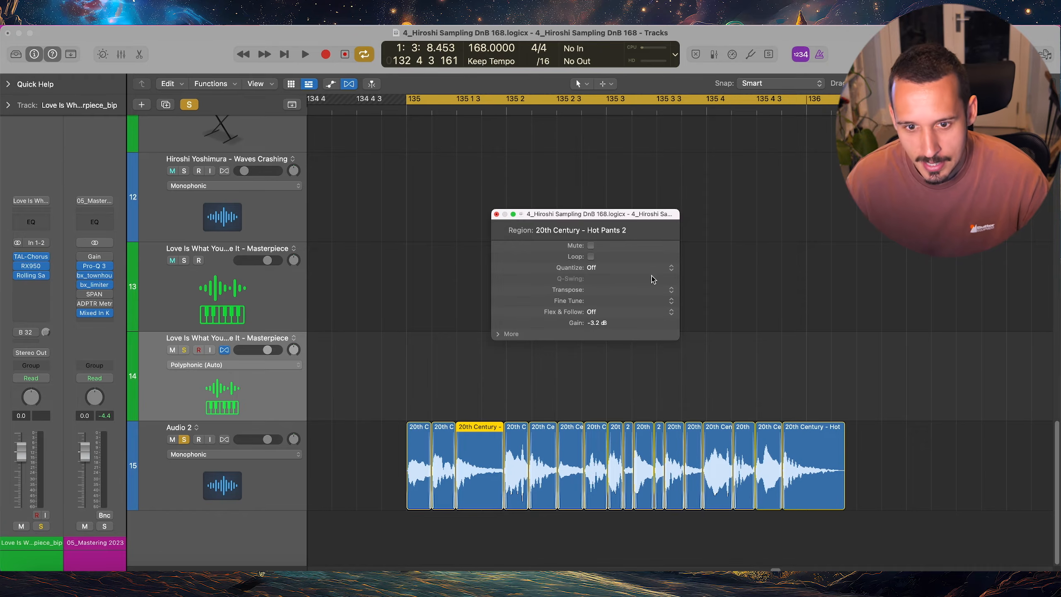
key(alt+r)
key(alt+r)
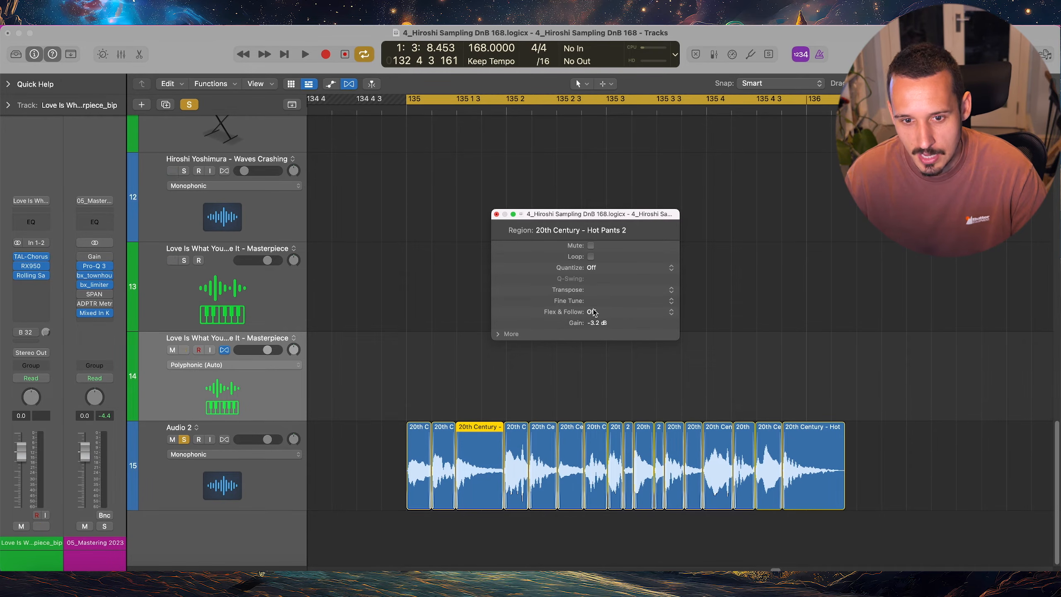
Expand the additional region parameters and give the third slice a fade-out of 29 with the type Out
click(498, 335)
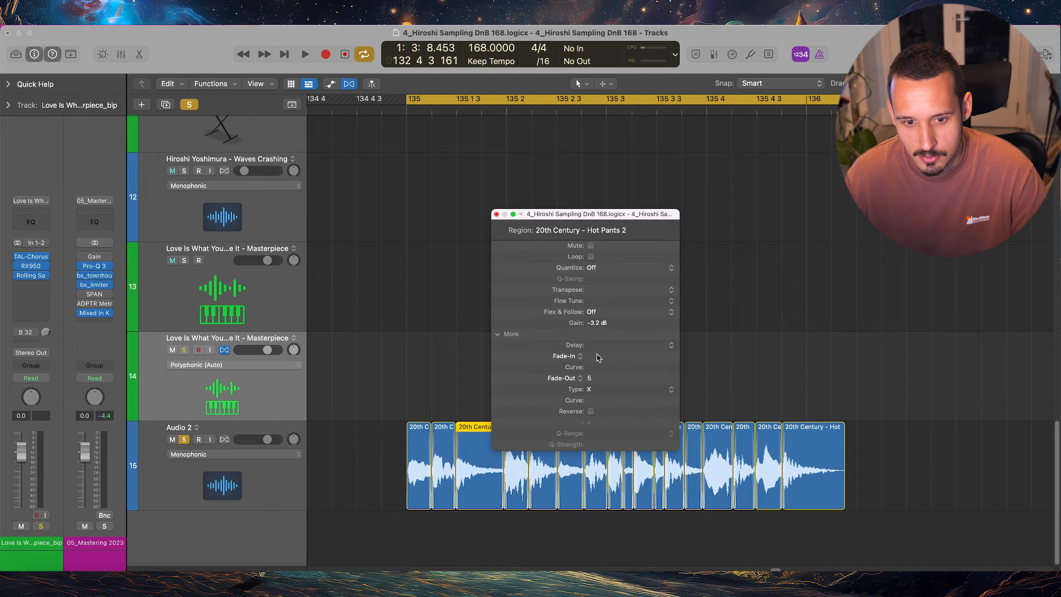
drag(597, 381, 602, 362)
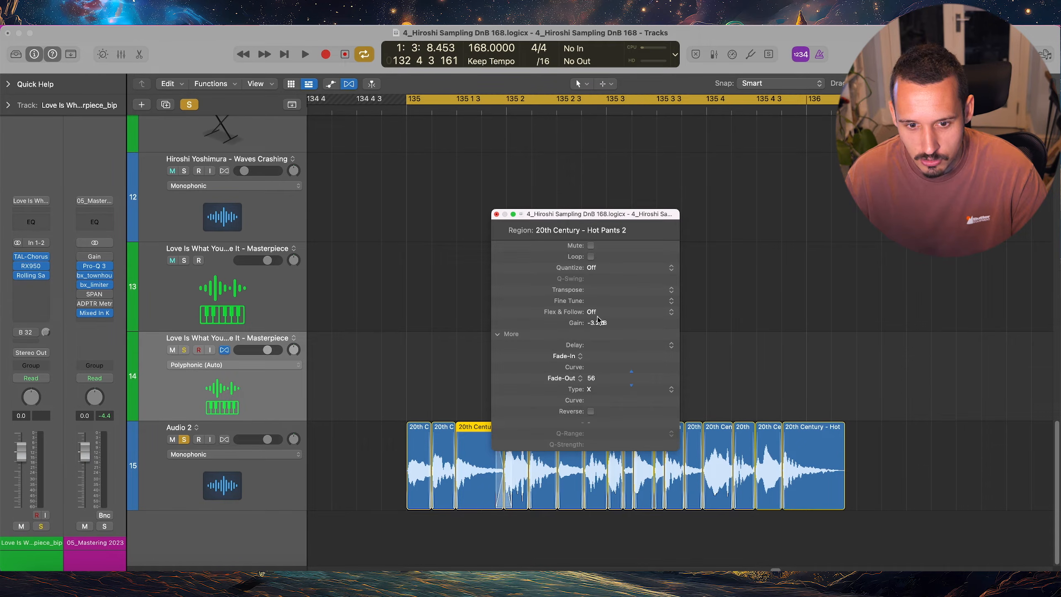
click(597, 389)
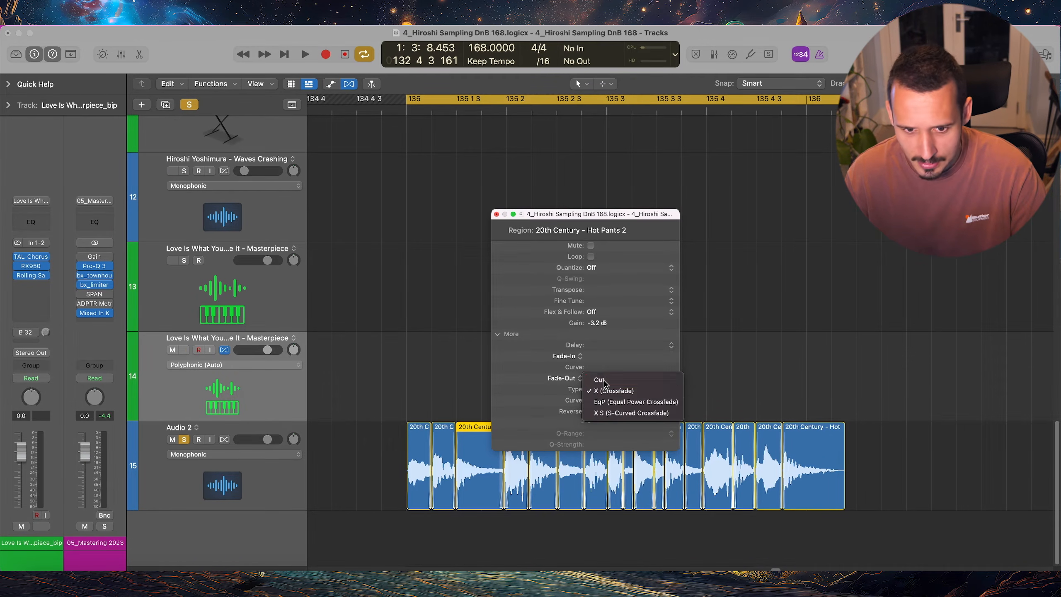
click(602, 378)
drag(604, 214, 597, 175)
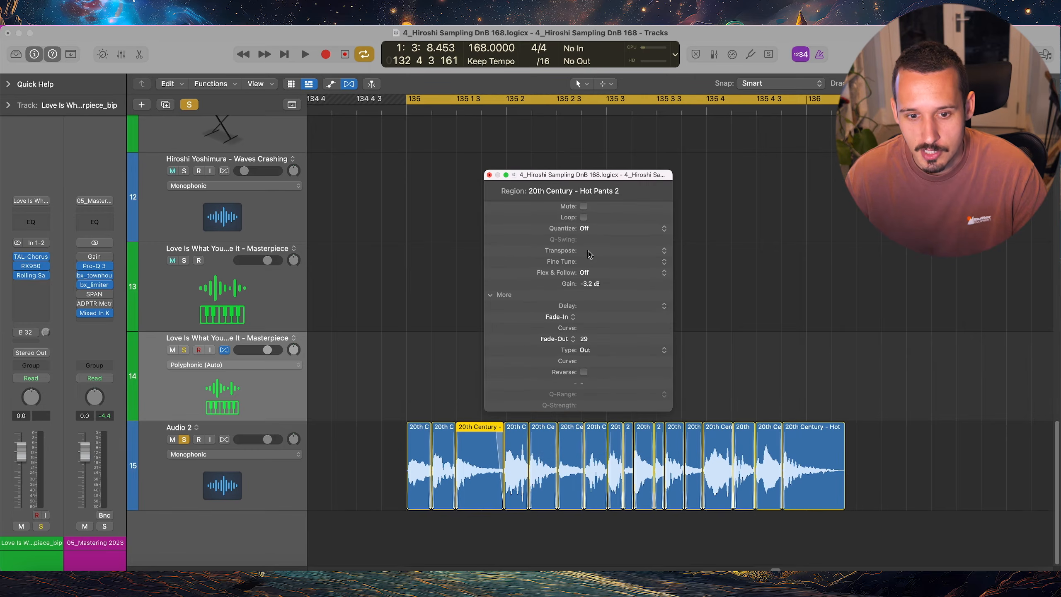
Transpose the third slice by 6 and set its gain to about -1.9 dB, then select the following slice and close the inspector
drag(590, 254, 590, 230)
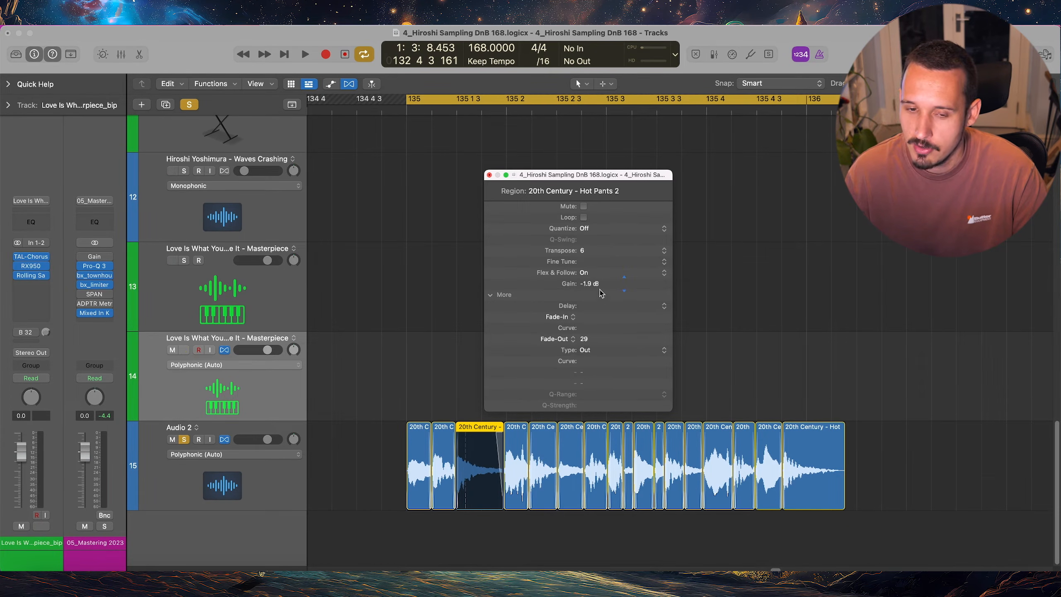
key(Right)
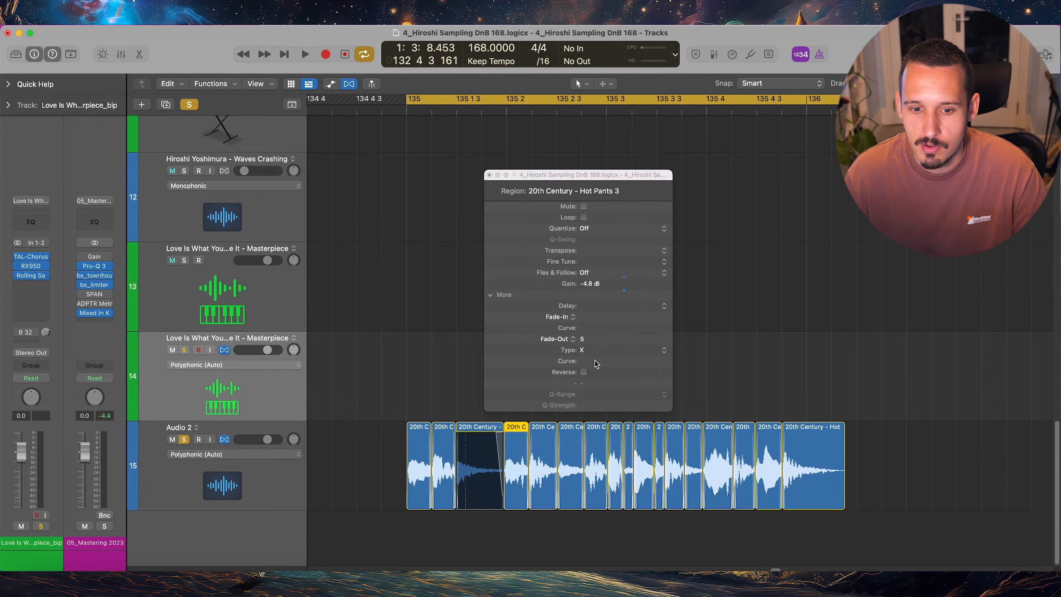
click(490, 175)
View the fourth Hot Pants slice's parameters in the floating Region inspector with the extra parameters collapsed, and close it
click(605, 83)
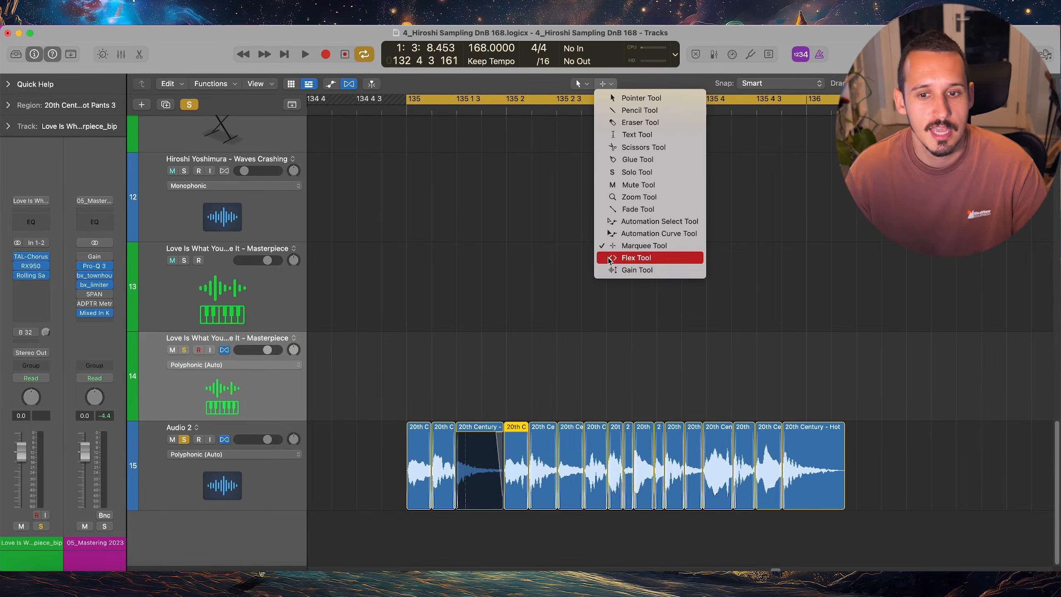
click(534, 351)
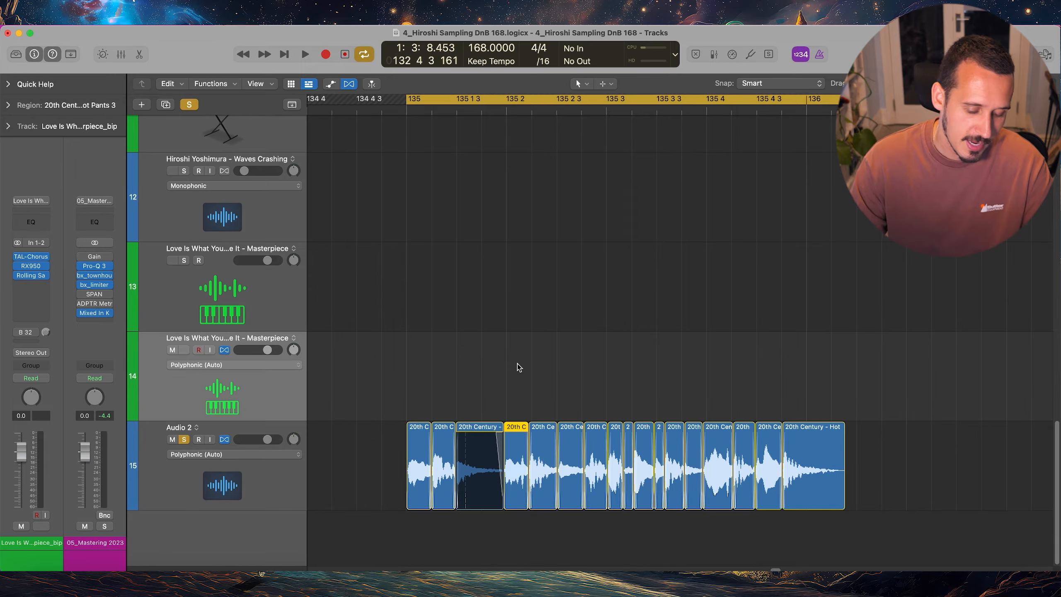
key(alt+r)
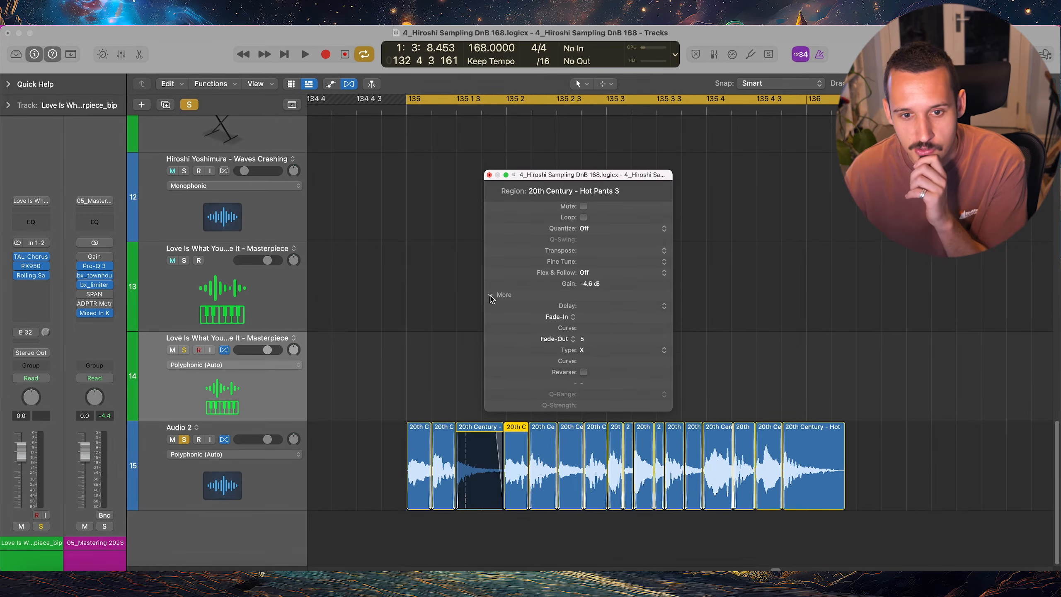
click(491, 295)
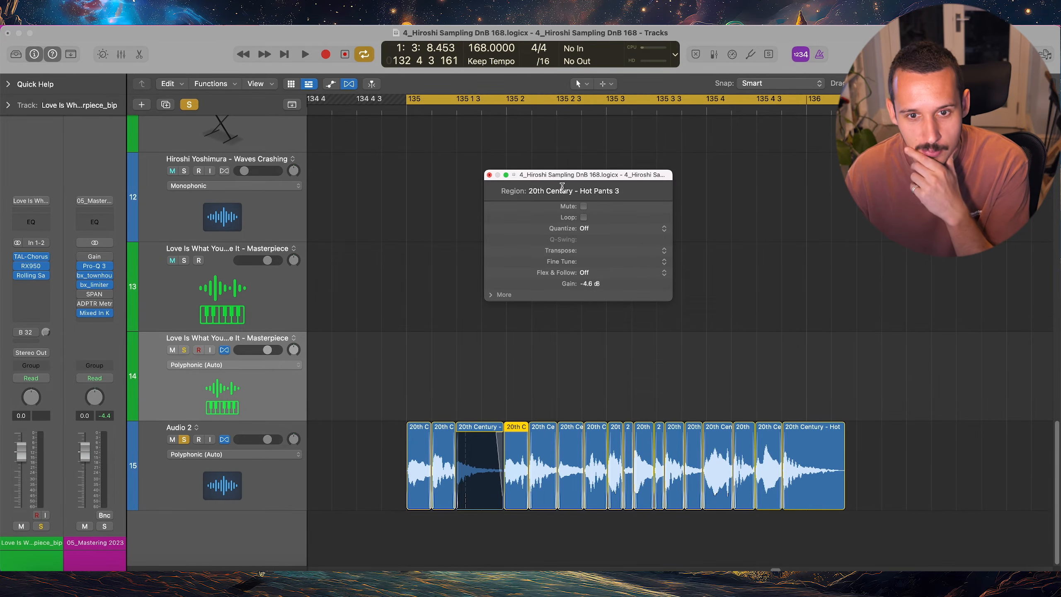
click(489, 175)
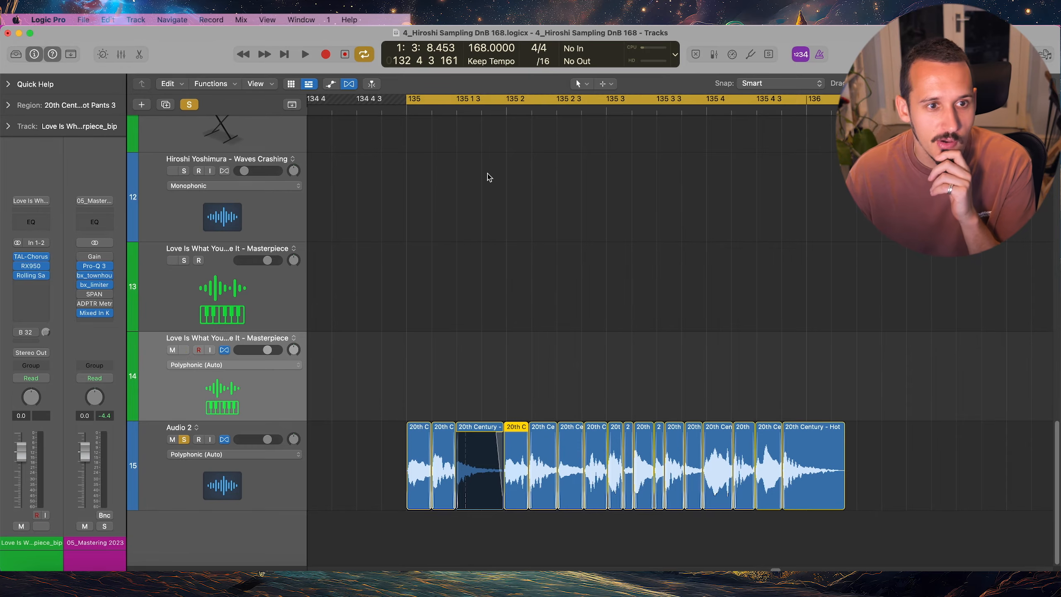
Open the key command assignments and search them for "region"
click(48, 19)
mouse_move(66, 78)
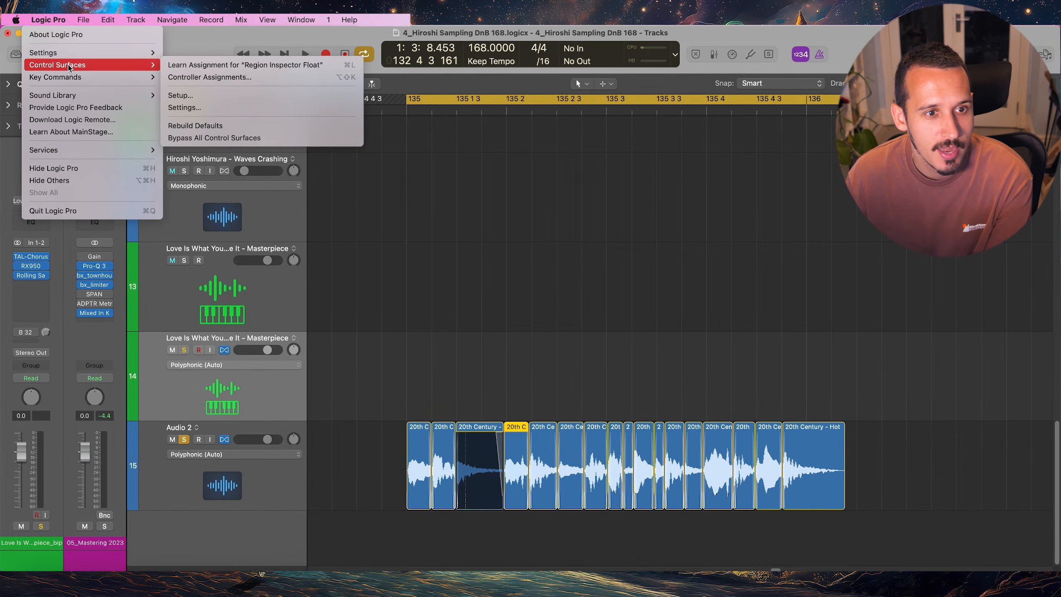
click(204, 89)
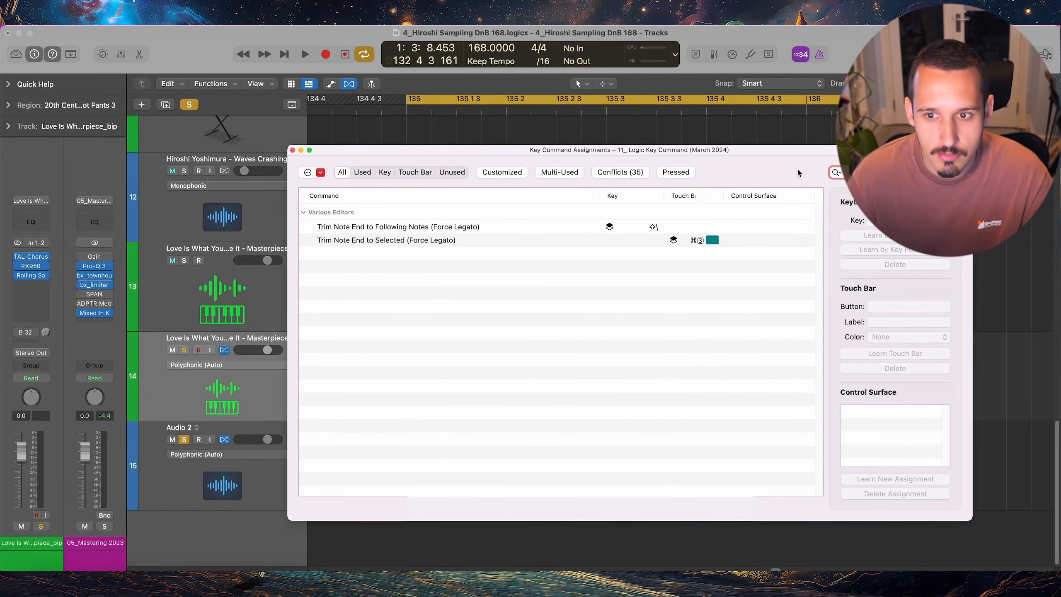
text(region)
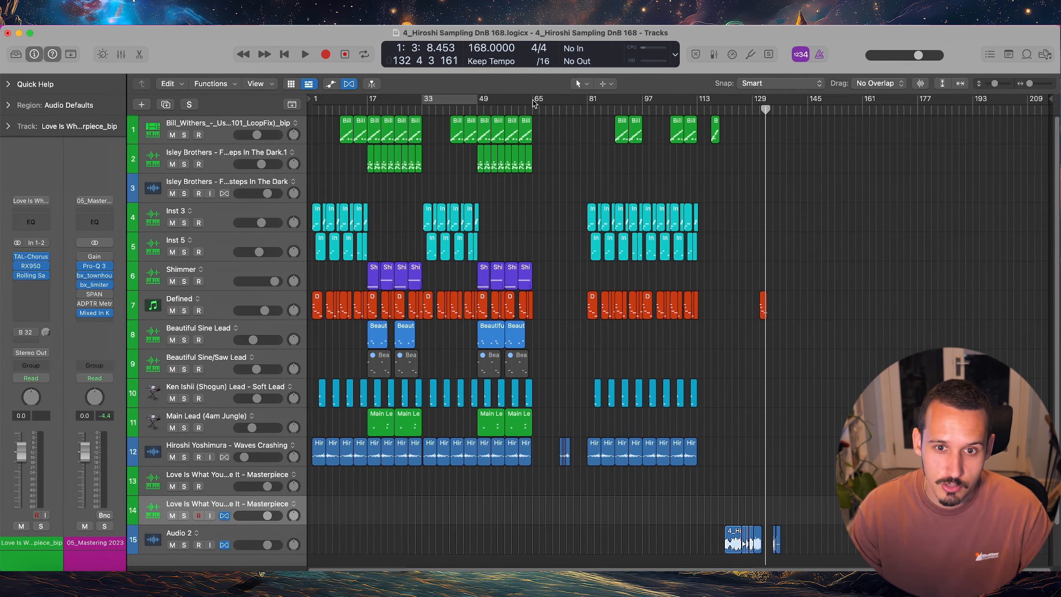
Set the cycle area from bar 33 to bar 65 and select all regions inside it
drag(534, 102, 423, 109)
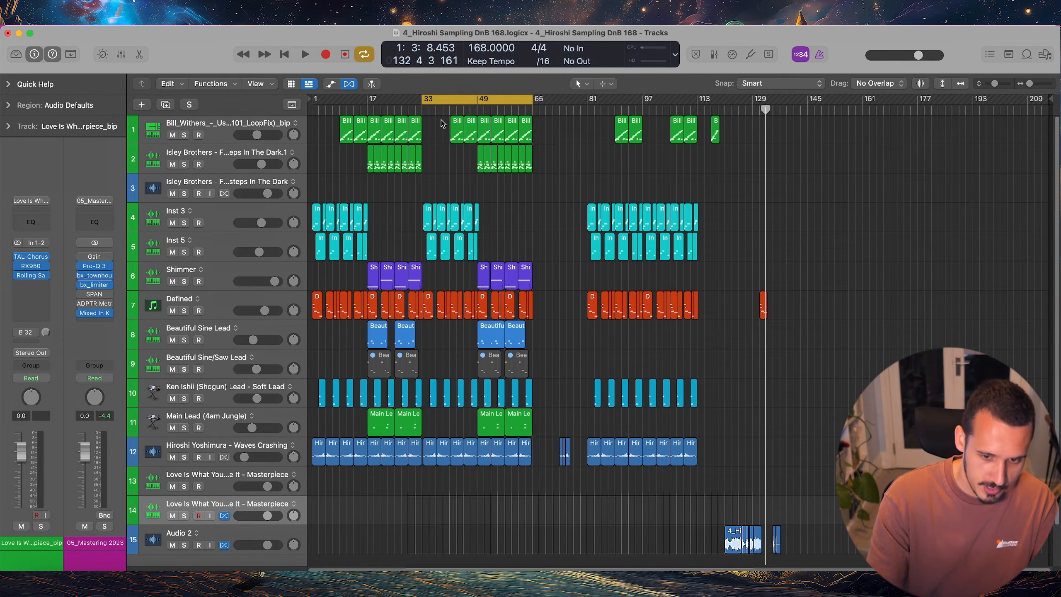
key(shift+l)
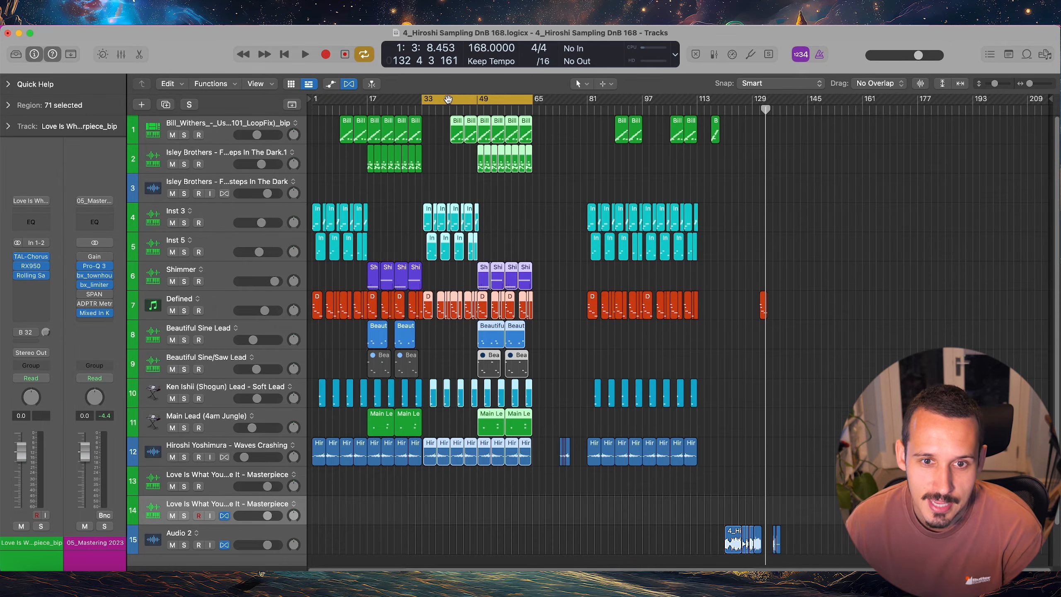
Try moving the selected regions to the empty space beyond bar 129, undo the move and turn off the cycle area
drag(425, 221, 783, 223)
key(super+z)
click(457, 104)
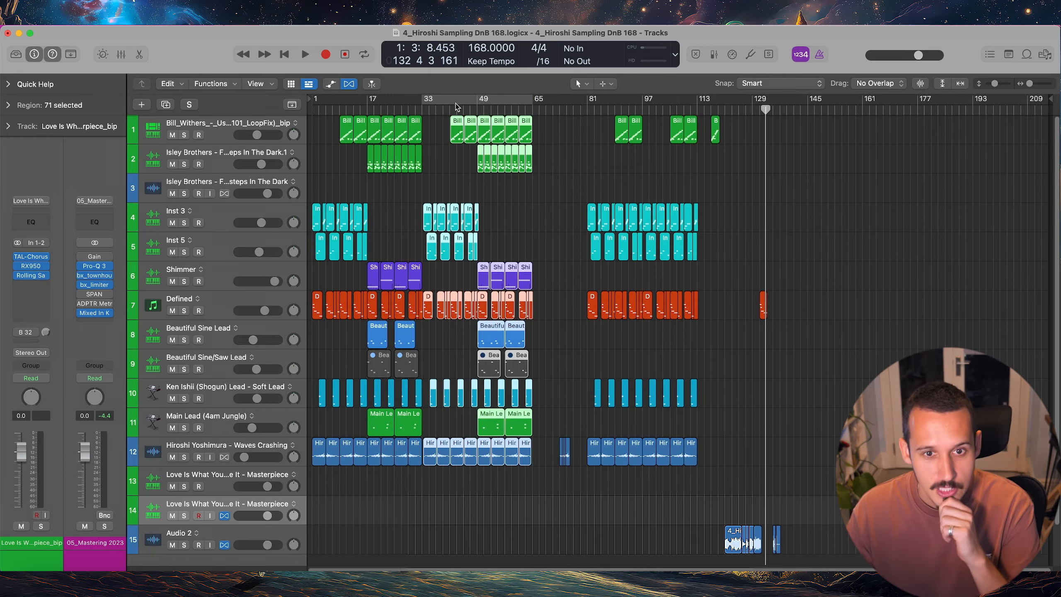
Show the toolbar and turn on the cycle area from bar 33 to bar 65
click(71, 55)
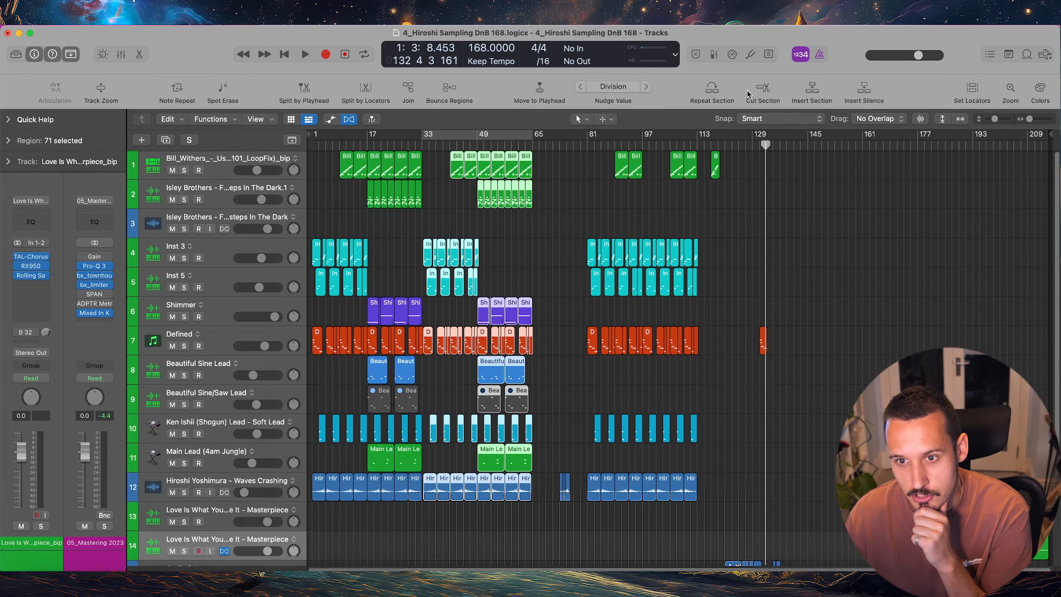
click(429, 135)
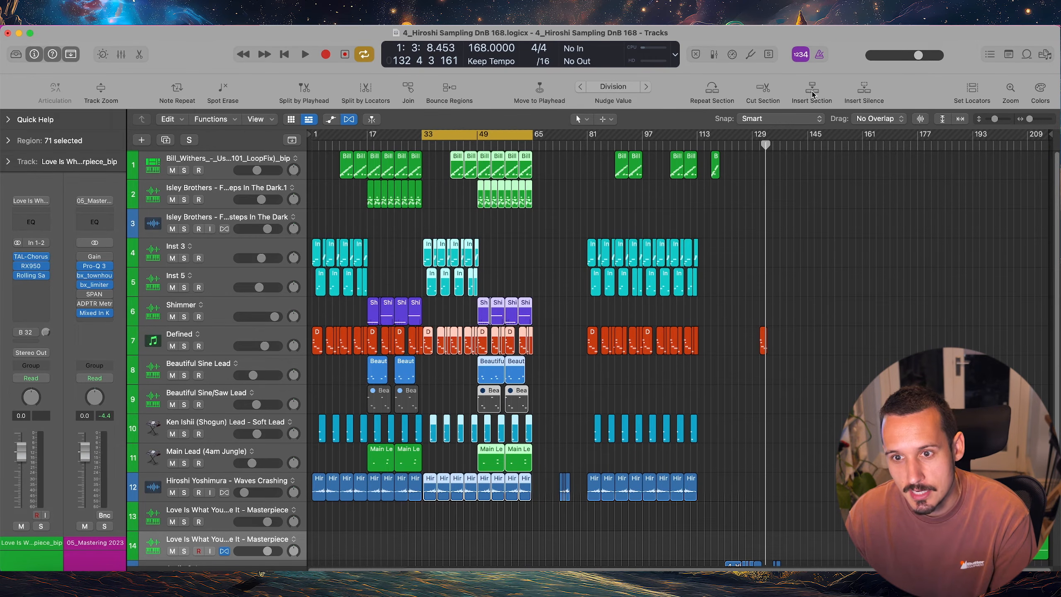
Try inserting the copied section at the playhead using the selected and following tracks, and remove the pasted regions
click(812, 89)
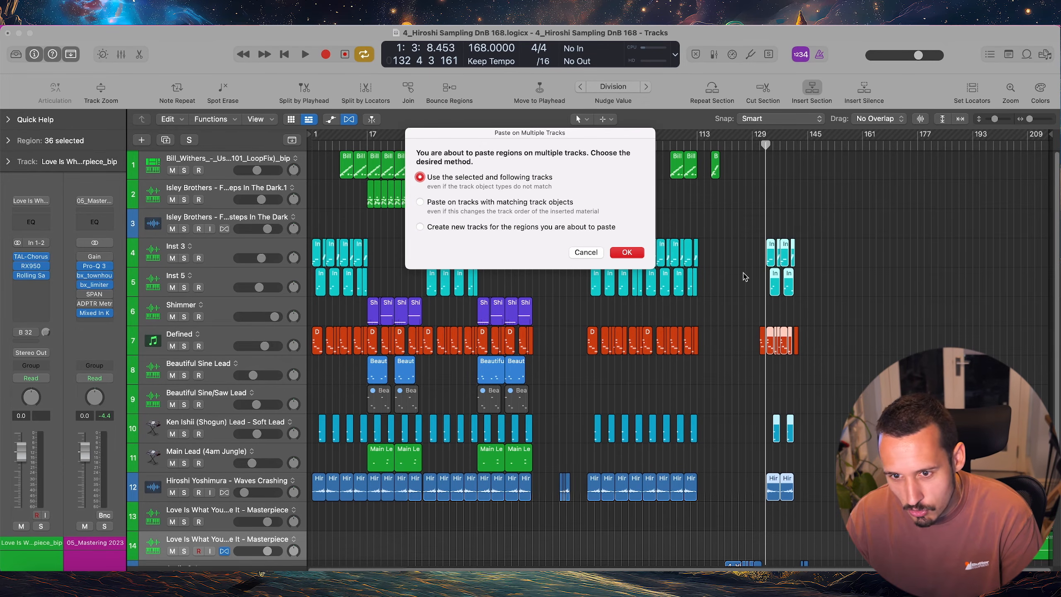
click(623, 252)
drag(838, 233, 773, 270)
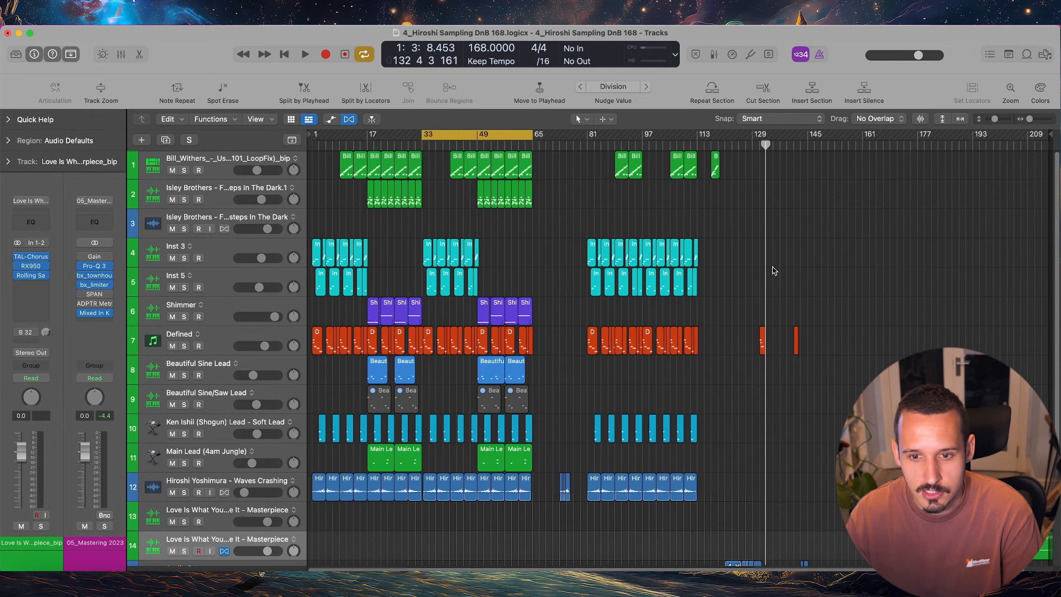
Insert silence across bars 33 to 65, and cut the section from bar 49 to bar 65
click(862, 92)
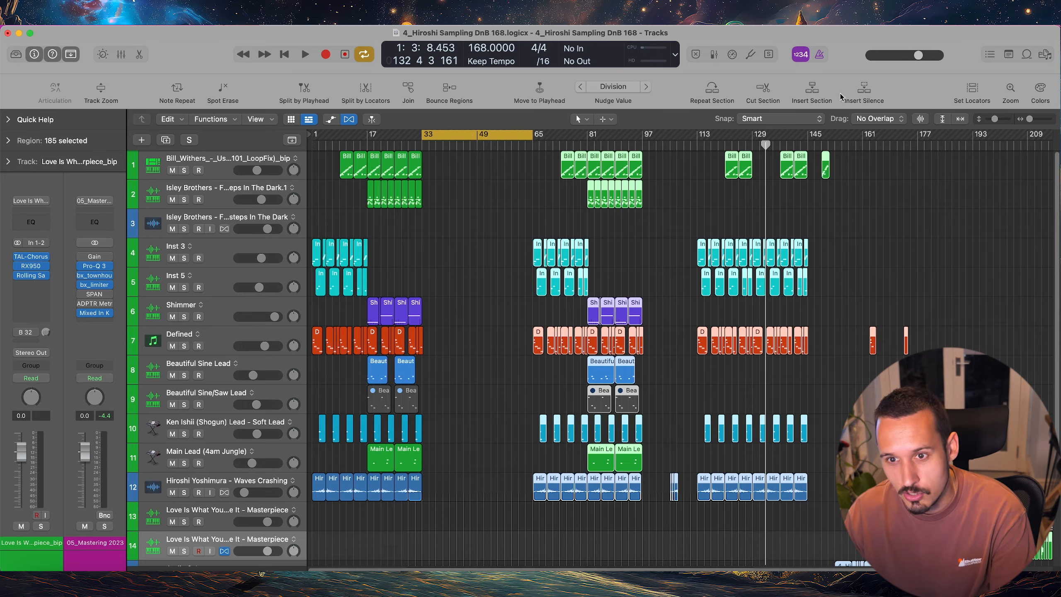
drag(479, 136, 533, 138)
click(762, 89)
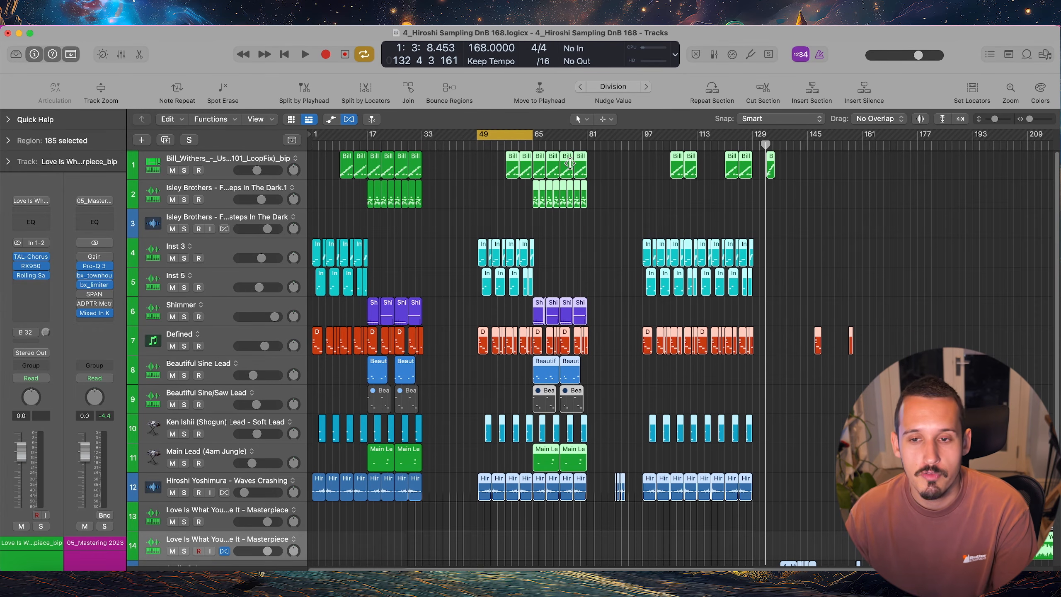
Move the cycle area to bars 65–81 and repeat that section
drag(588, 137, 538, 139)
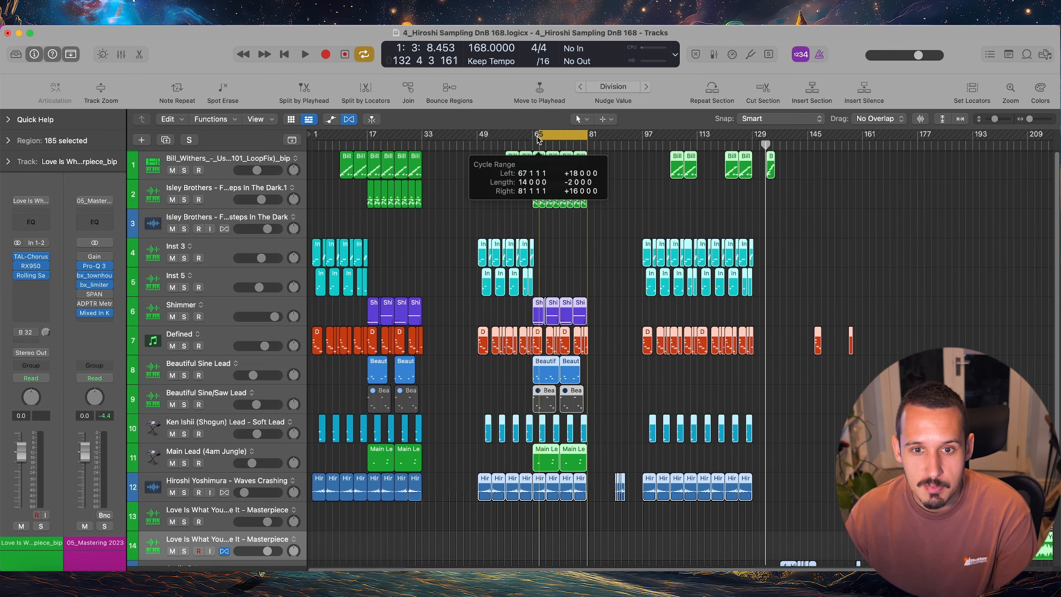
click(712, 90)
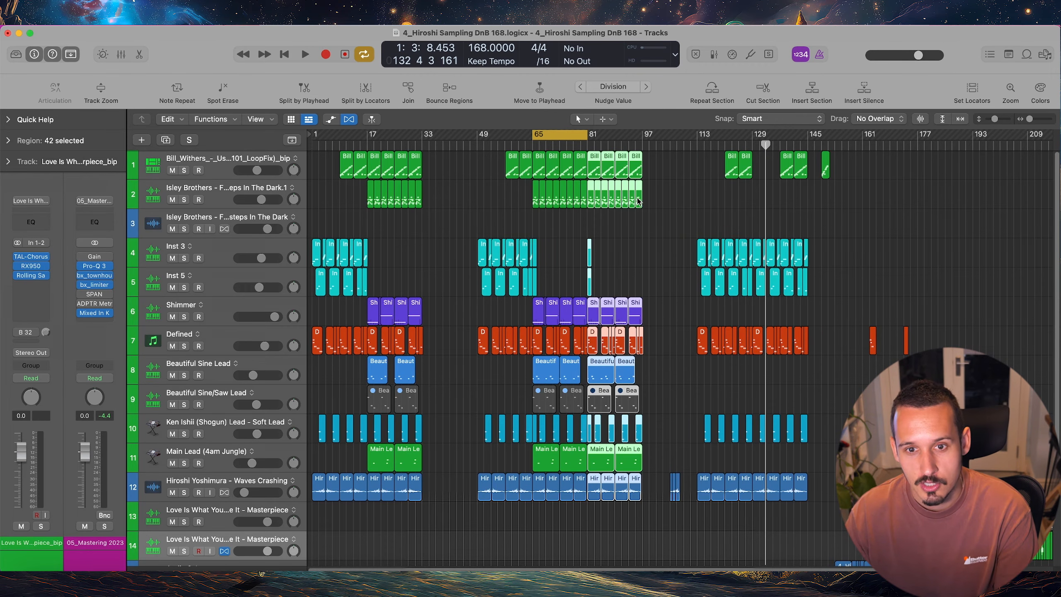
Repeat the section from bar 81 to bar 97, undoing a trial repeat of only the selected regions first
drag(577, 135, 639, 139)
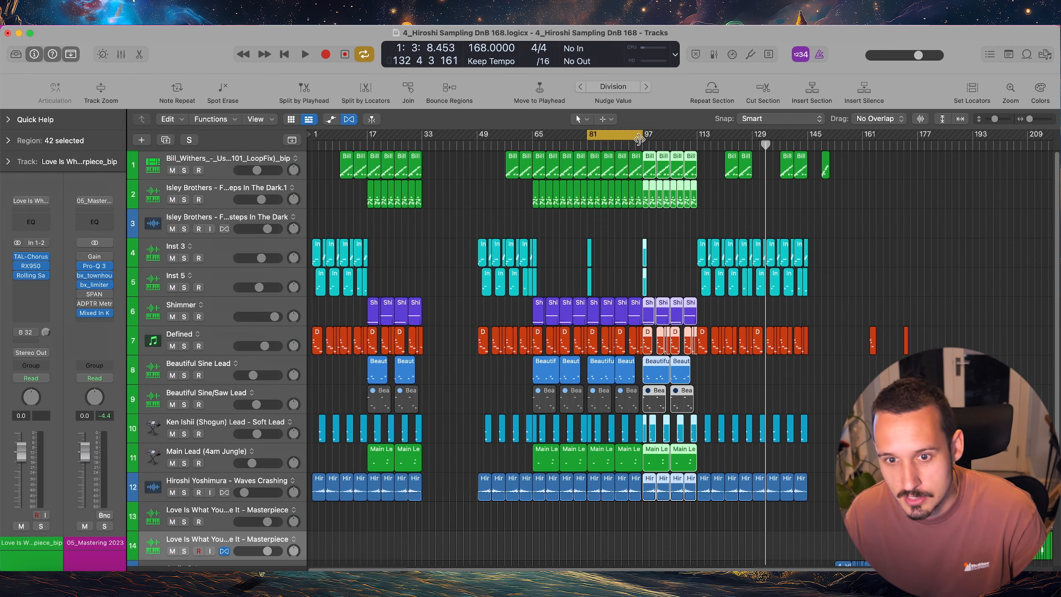
key(super+r)
key(super+z)
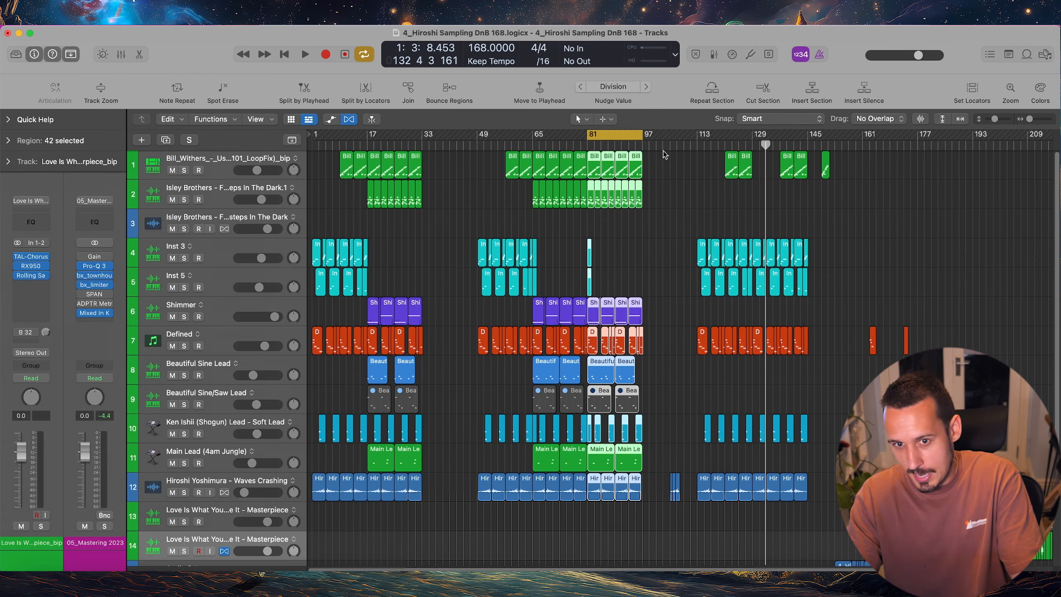
click(713, 92)
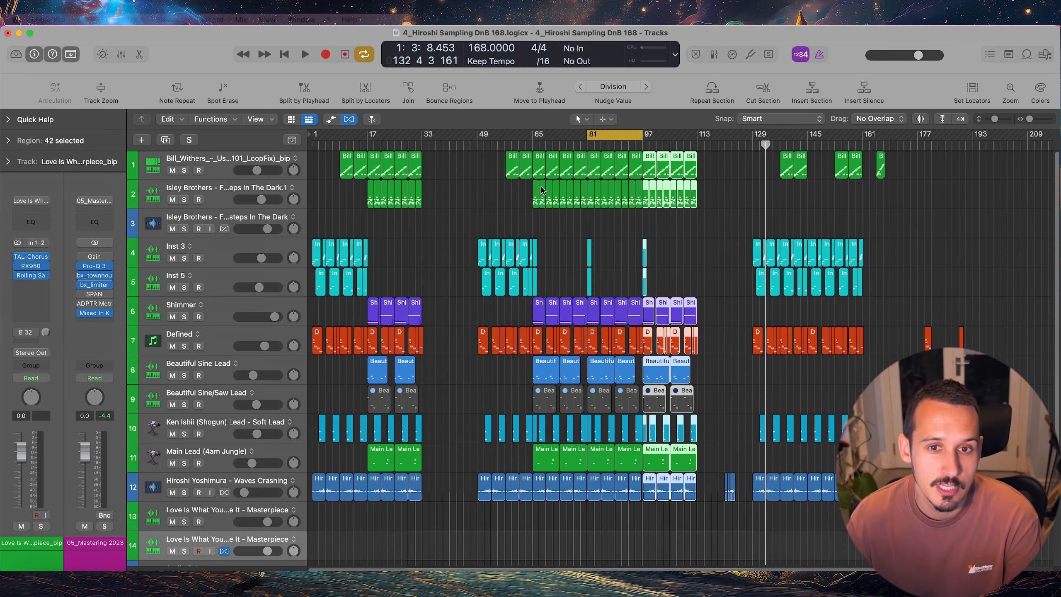
click(83, 19)
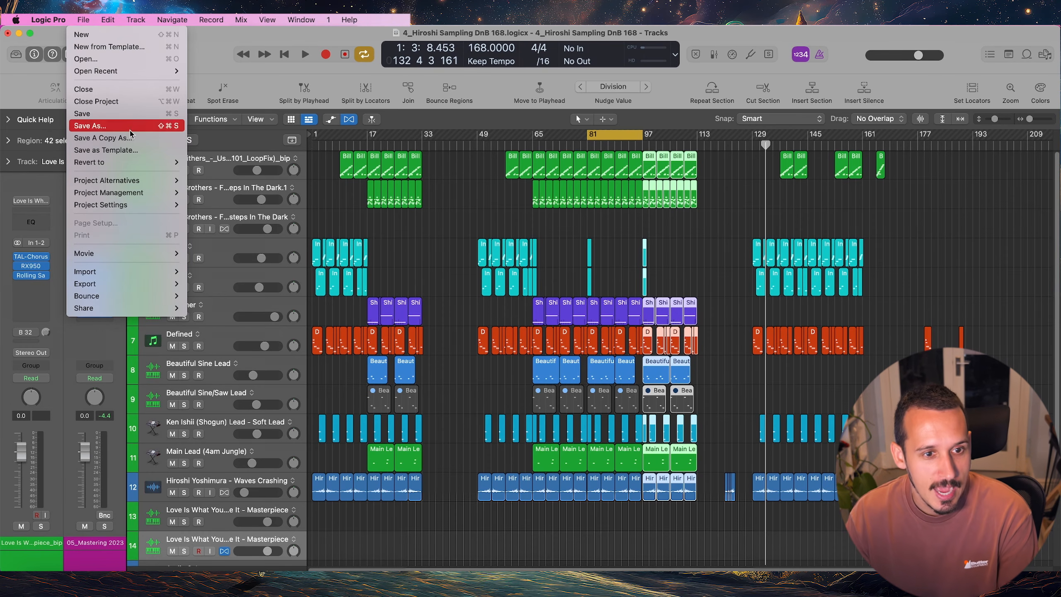
mouse_move(130, 184)
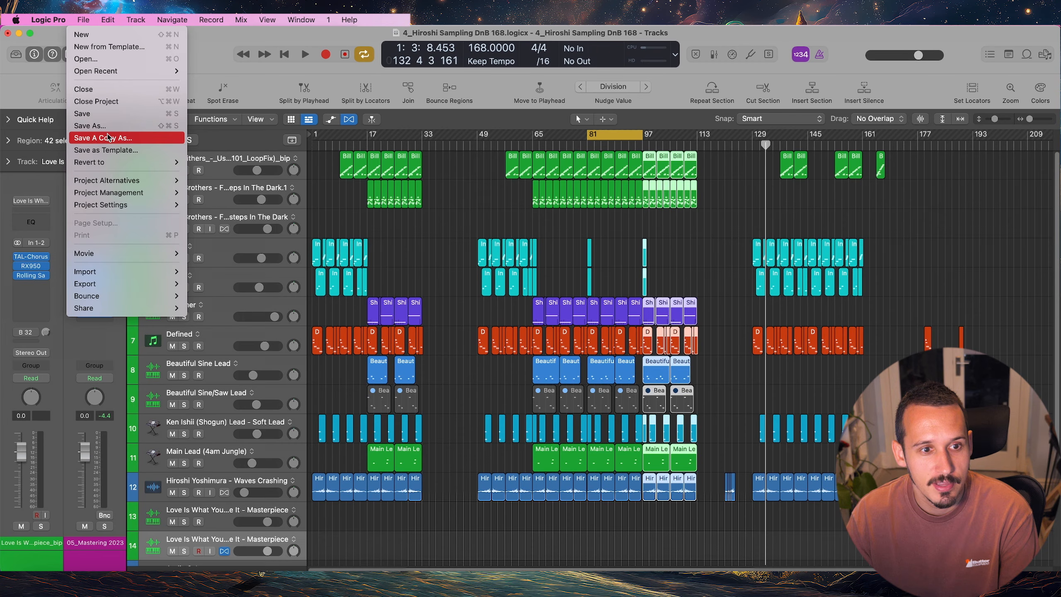
click(459, 149)
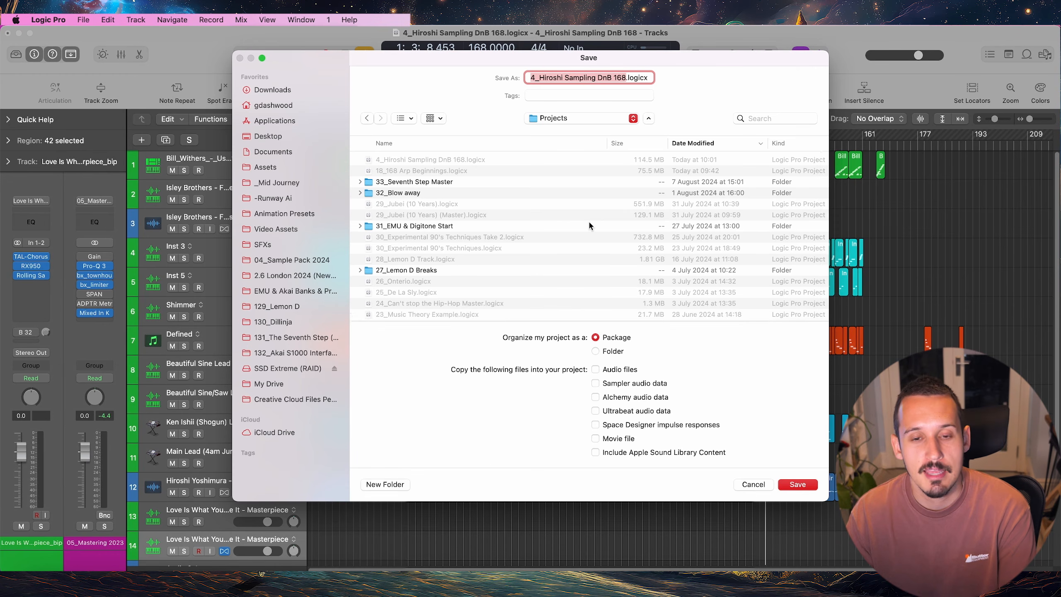
click(754, 484)
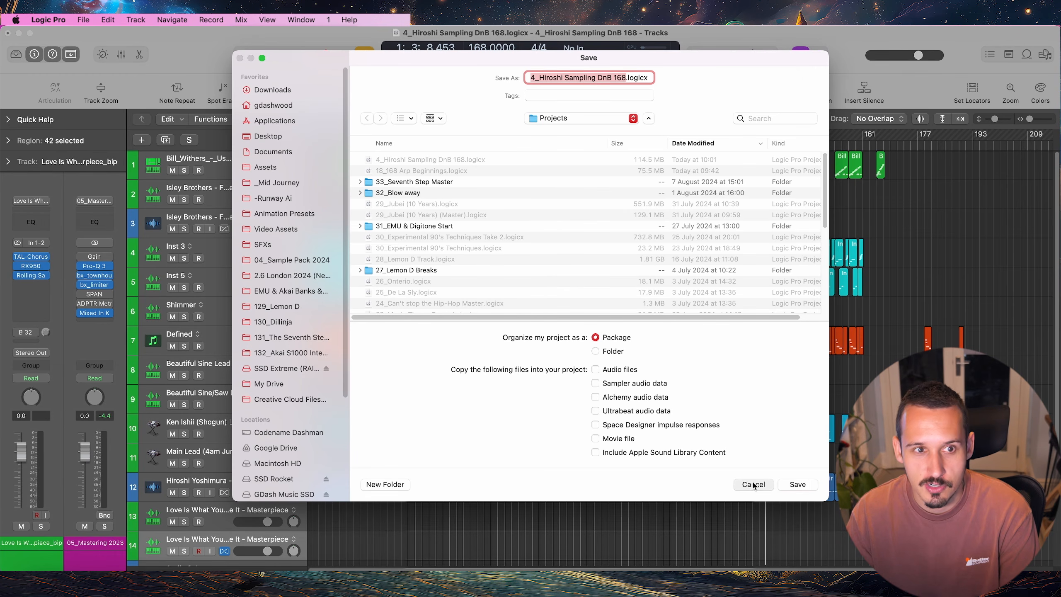
Create a new project alternative named "4_Hiroshi Sampling DnB 168 mix", saving the changes made to the current alternative
click(83, 20)
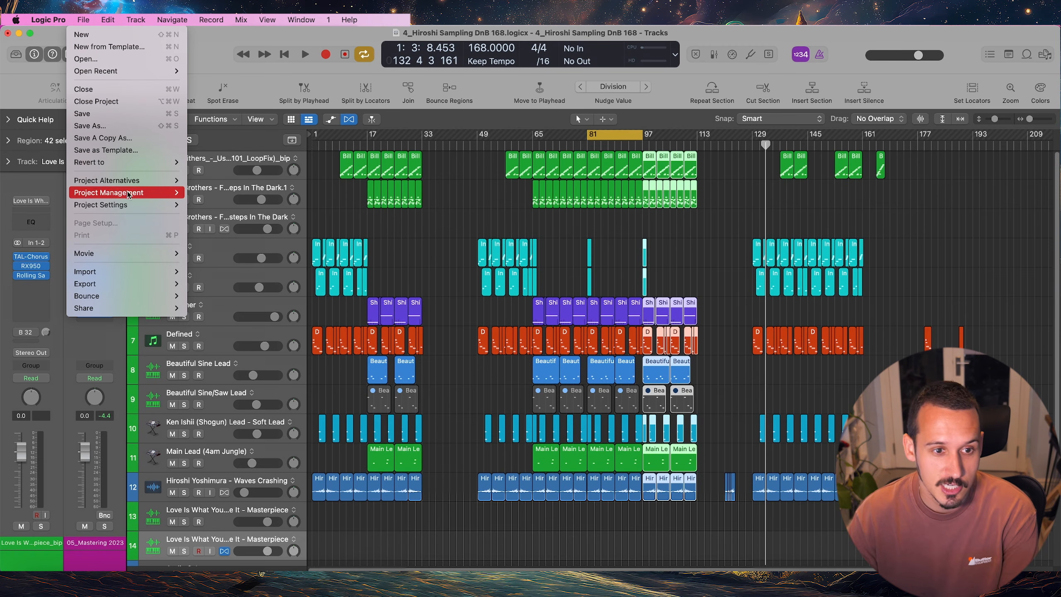
mouse_move(123, 182)
click(227, 180)
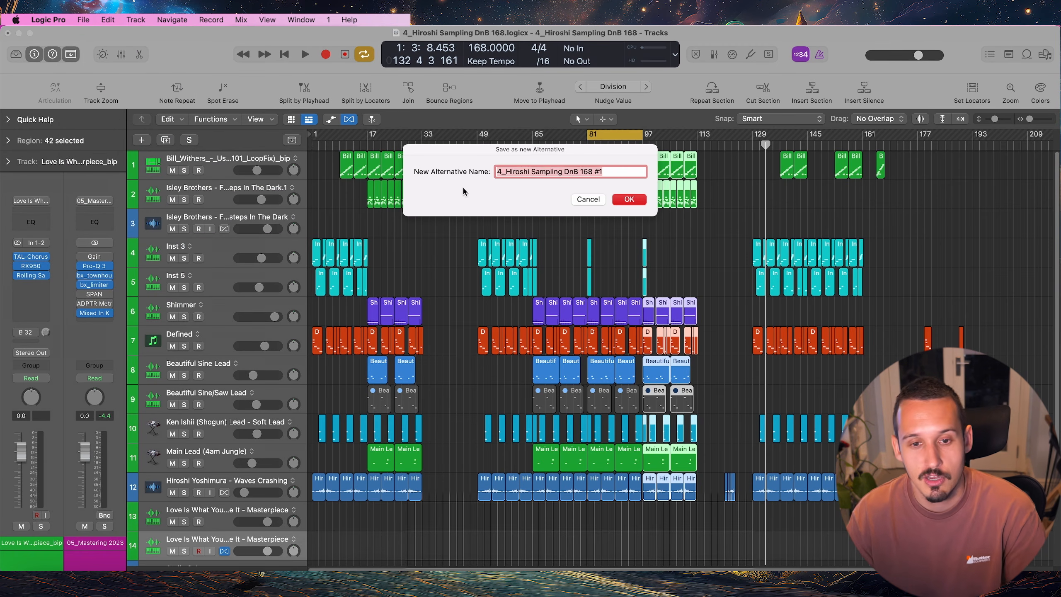
click(599, 172)
drag(598, 171, 594, 173)
text(vid)
key(Return)
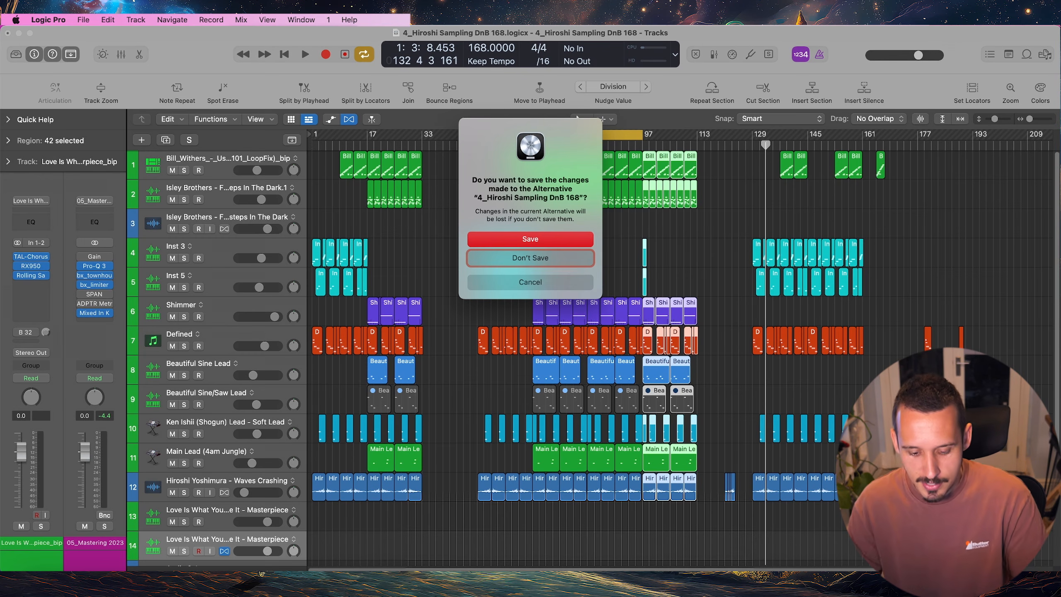
key(Return)
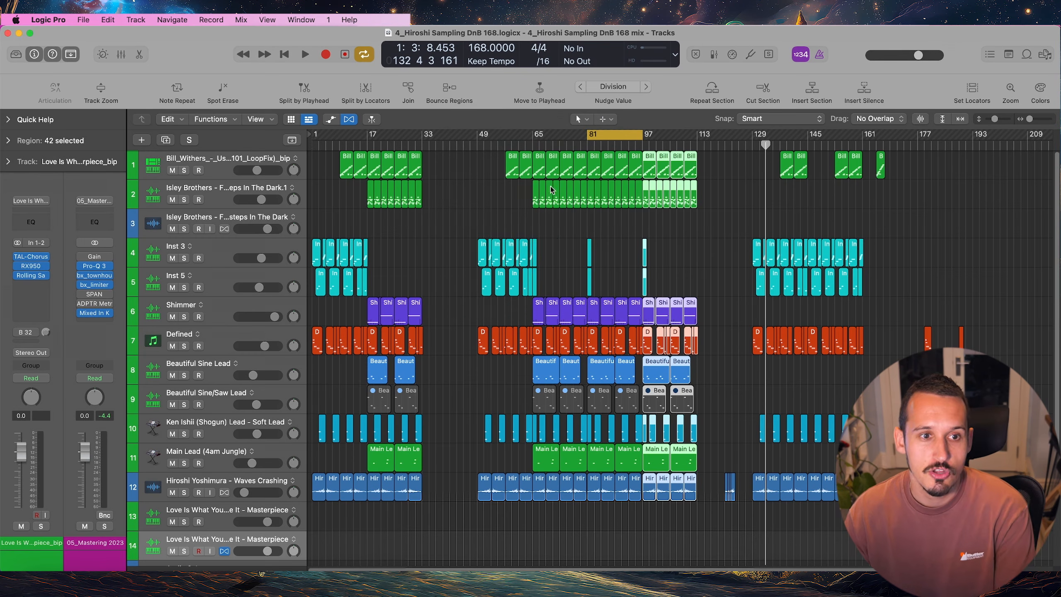
Check the list of project alternatives and close it without switching to another one
click(84, 20)
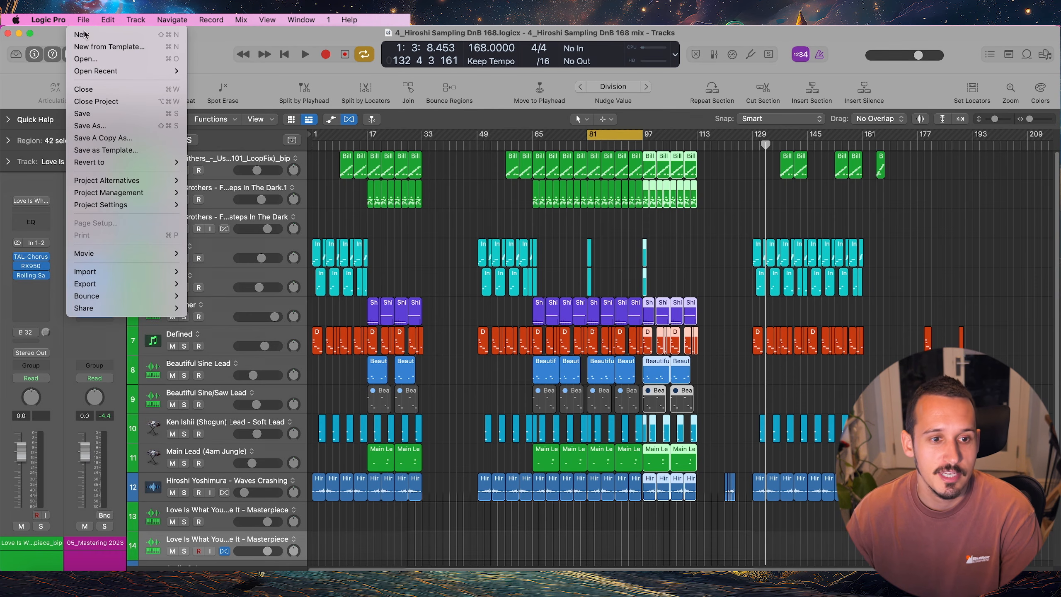
mouse_move(140, 180)
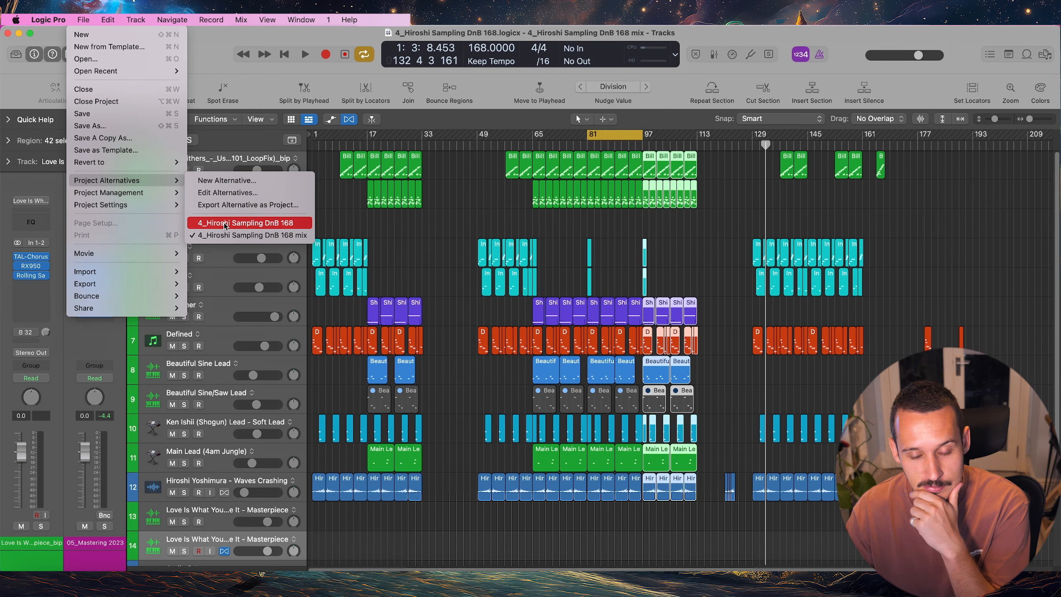
click(475, 215)
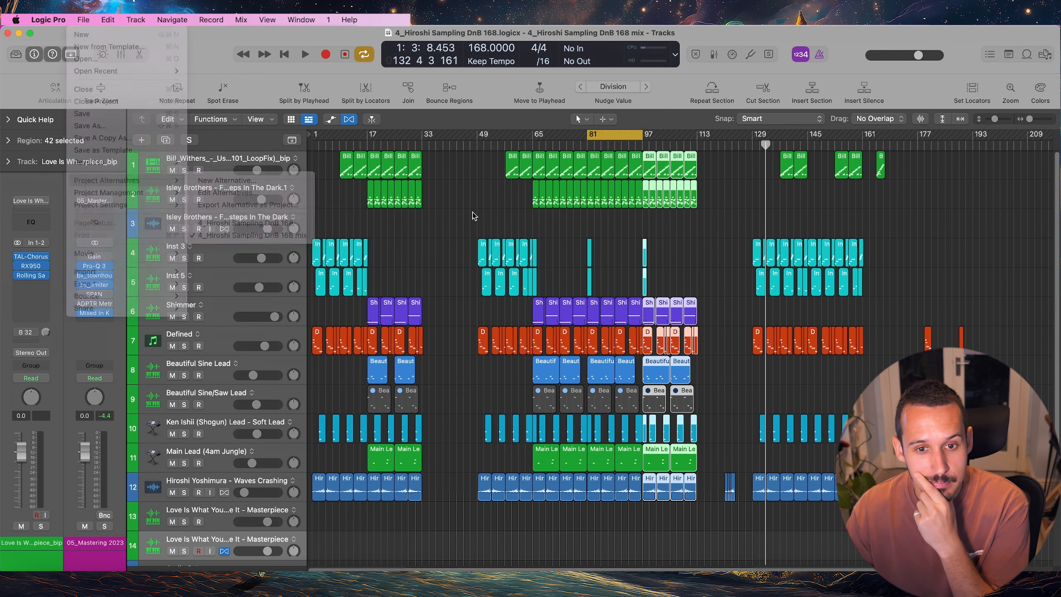